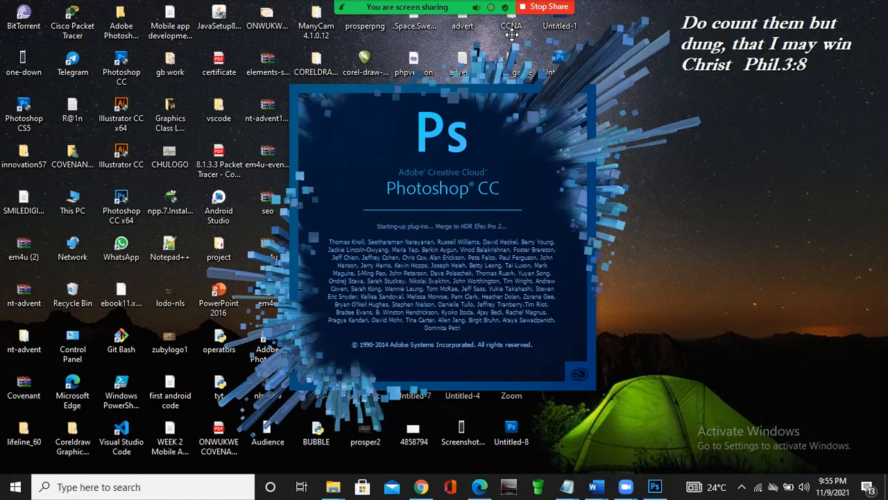
pyautogui.moveTo(492, 44)
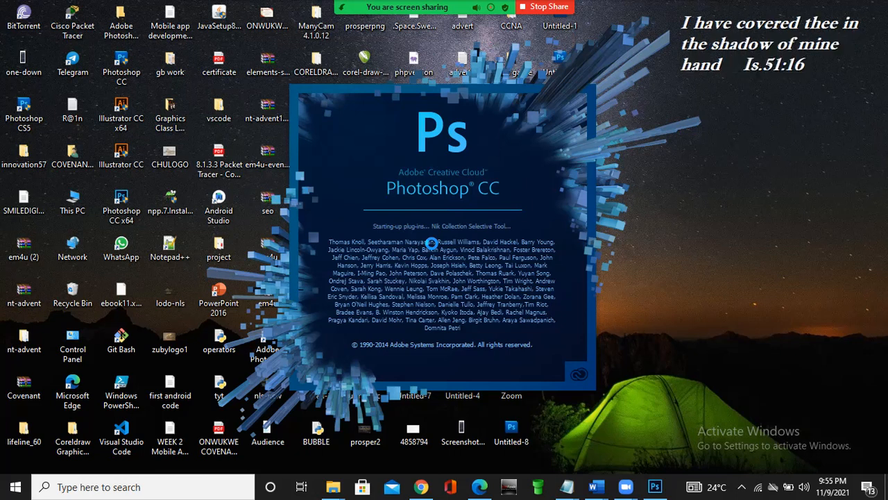
pyautogui.moveTo(493, 6)
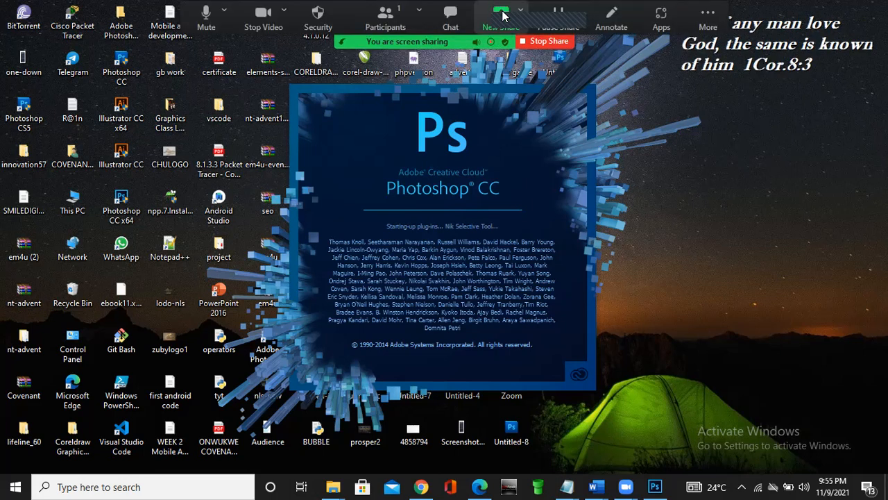
pyautogui.click(502, 14)
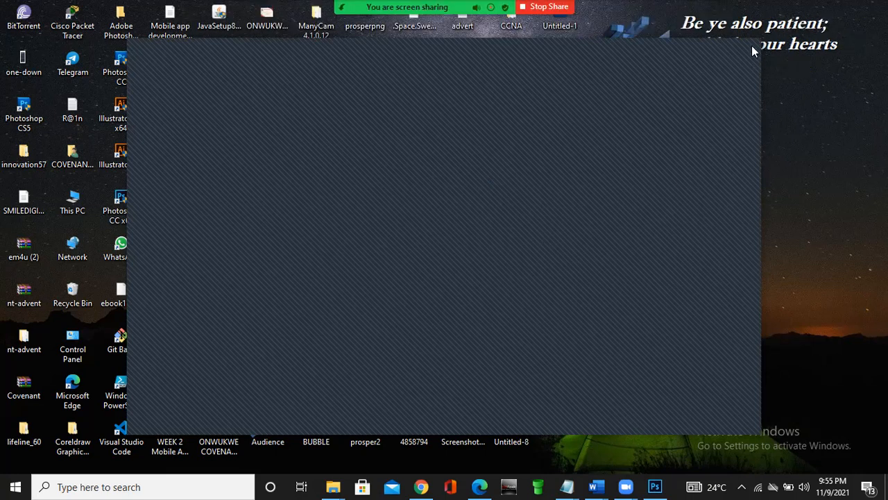
pyautogui.click(752, 47)
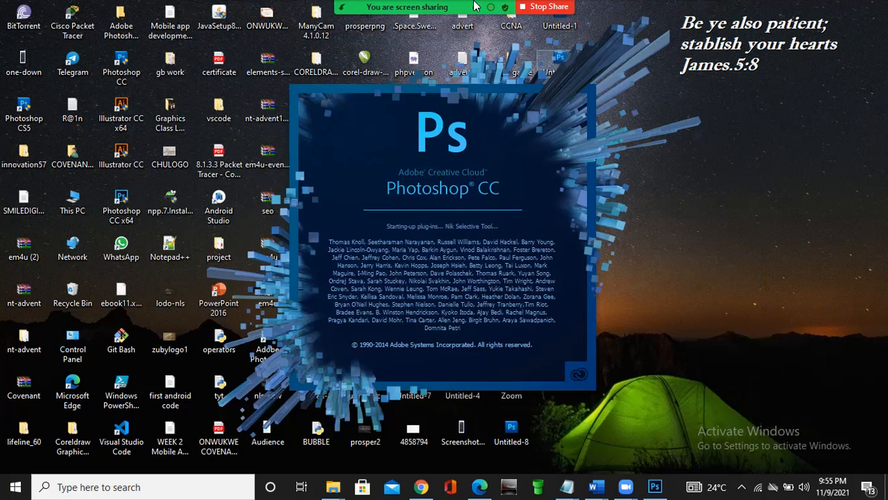
# - Share the whole screen in the Zoom meeting and switch to Photoshop
pyautogui.moveTo(485, 3)
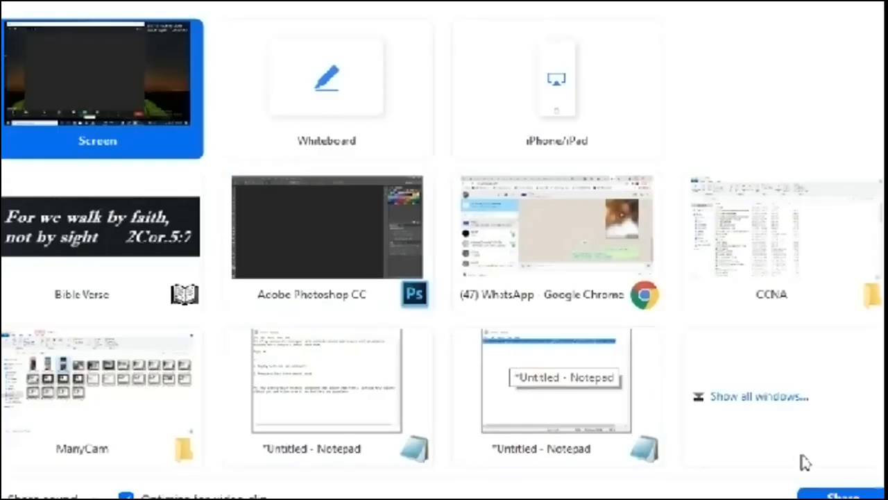
pyautogui.click(858, 491)
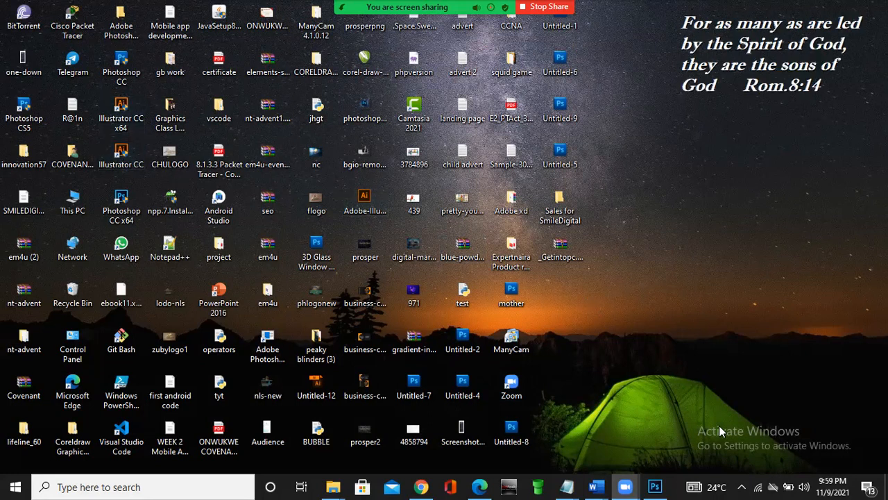
pyautogui.moveTo(652, 484)
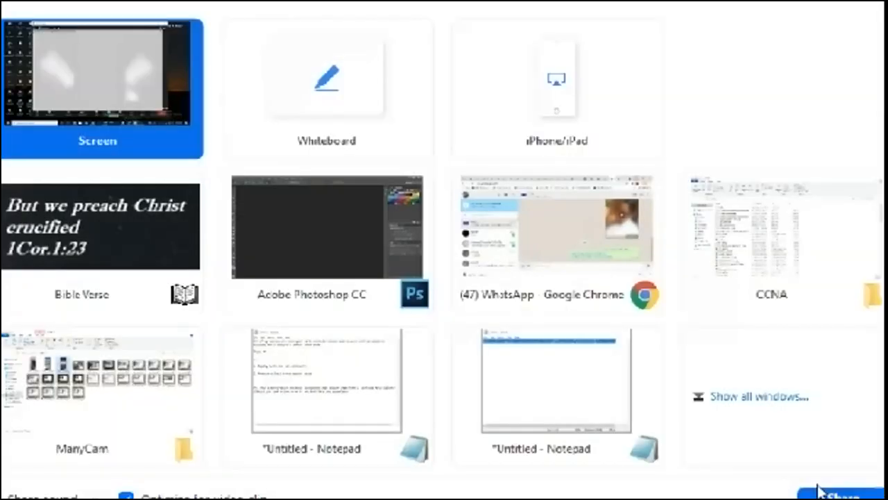
pyautogui.click(816, 486)
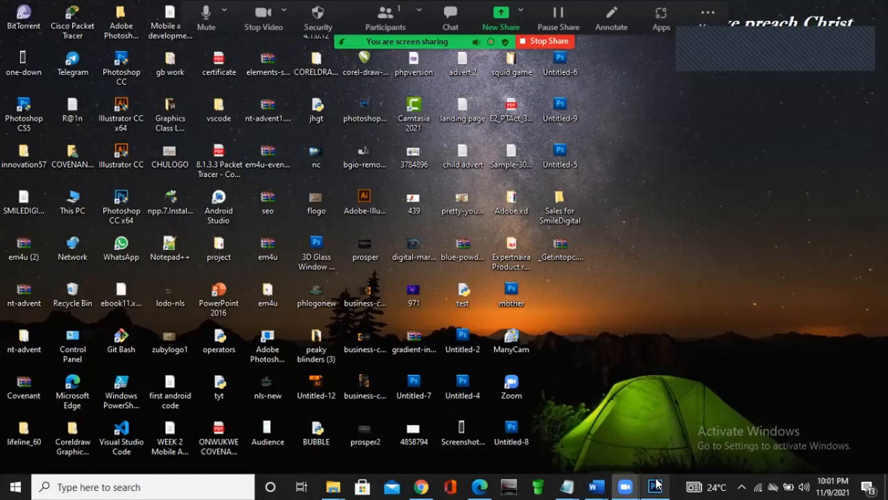
pyautogui.click(657, 484)
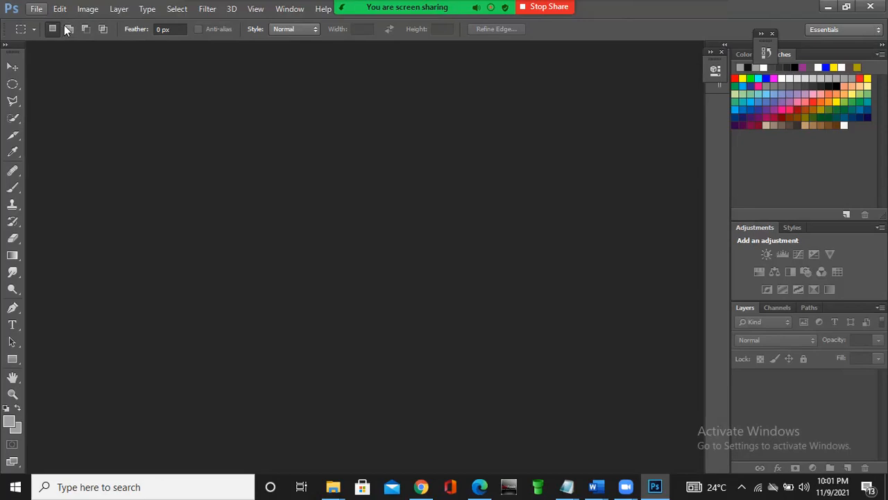
# - Open the settings for creating a new document
pyautogui.hotkey('alt', 'f')
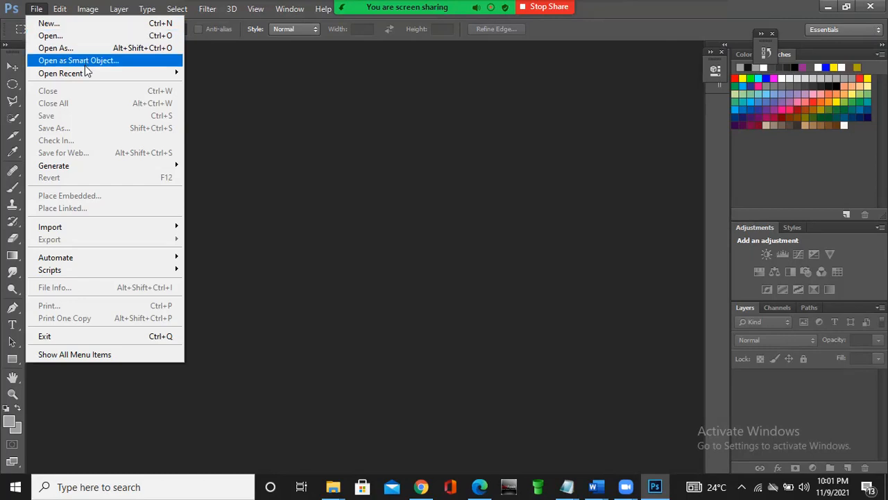
pyautogui.moveTo(85, 82)
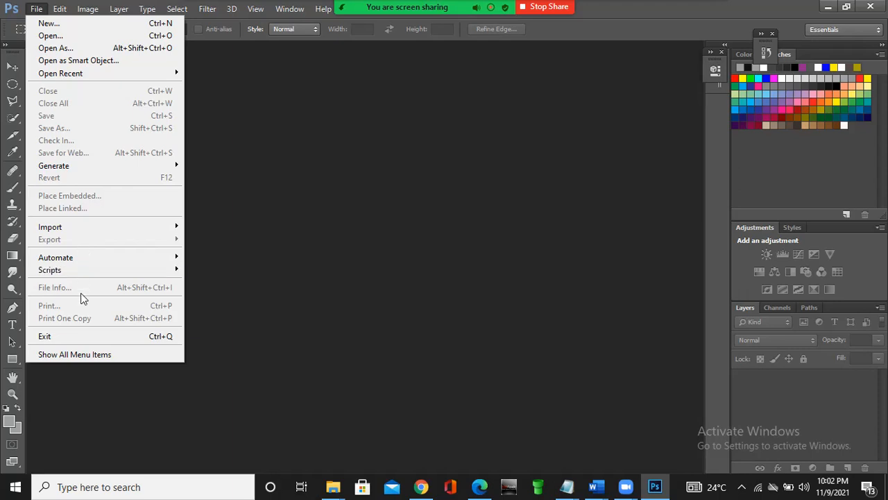
pyautogui.click(70, 24)
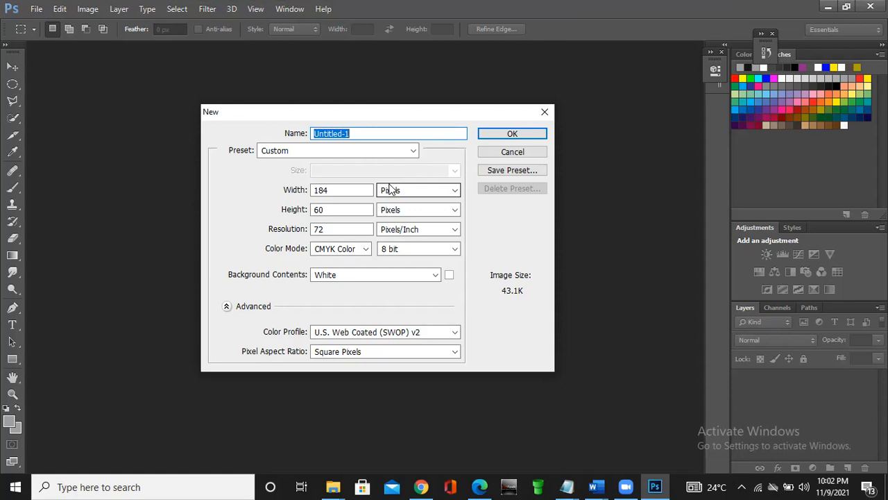
# - Choose the International Paper preset for the new document and look through its paper sizes, keeping A4
pyautogui.click(413, 152)
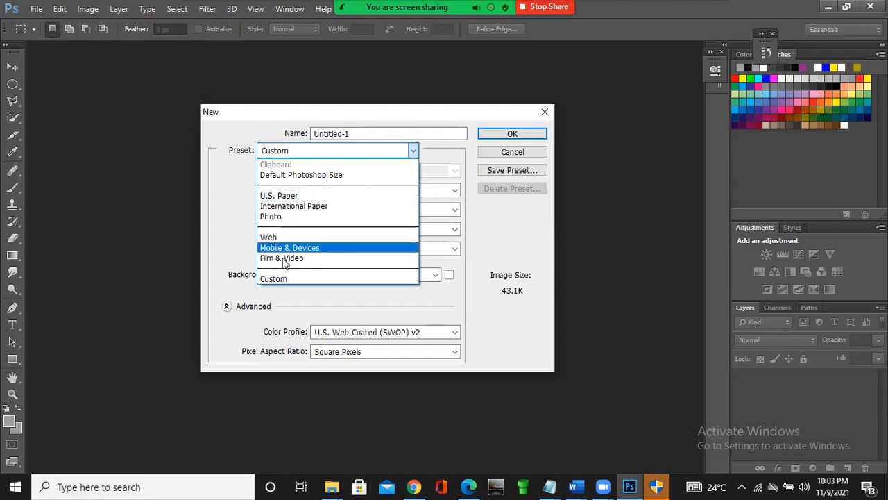
pyautogui.click(298, 207)
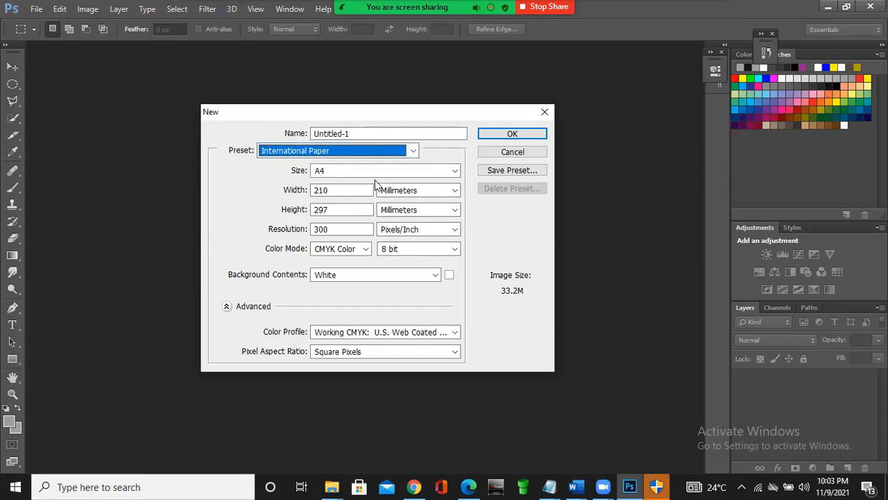
pyautogui.click(454, 171)
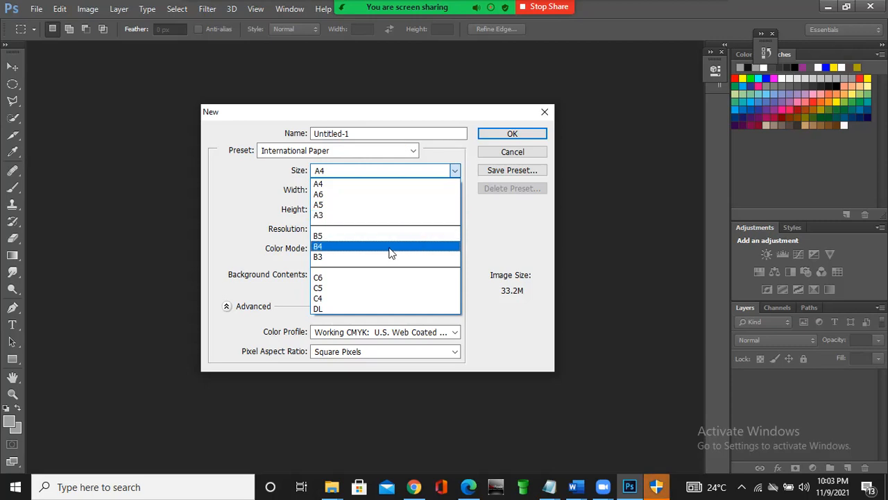
pyautogui.click(455, 171)
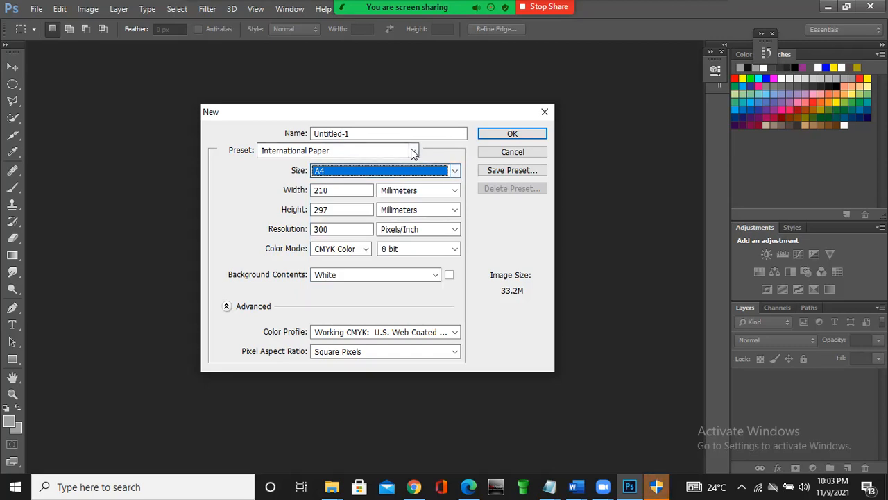
# - Switch the new document to the Custom preset and set its size to 1000 pixels wide by 700 pixels high
pyautogui.click(413, 150)
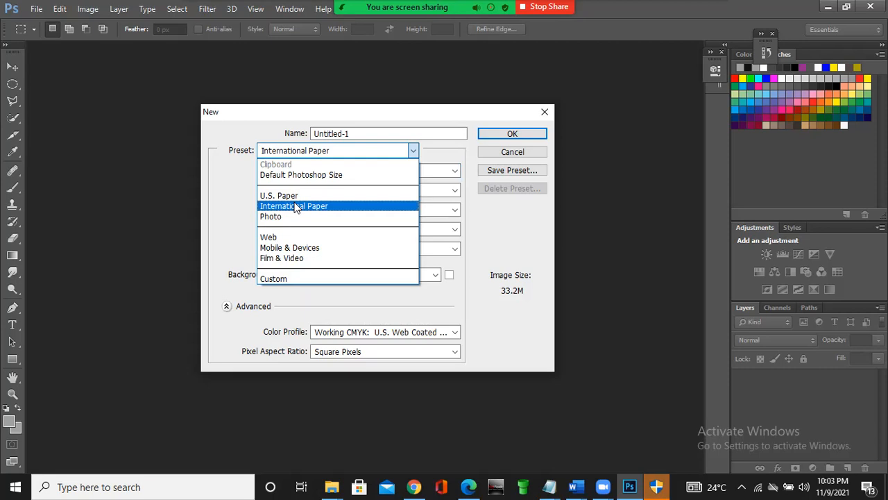
pyautogui.click(284, 280)
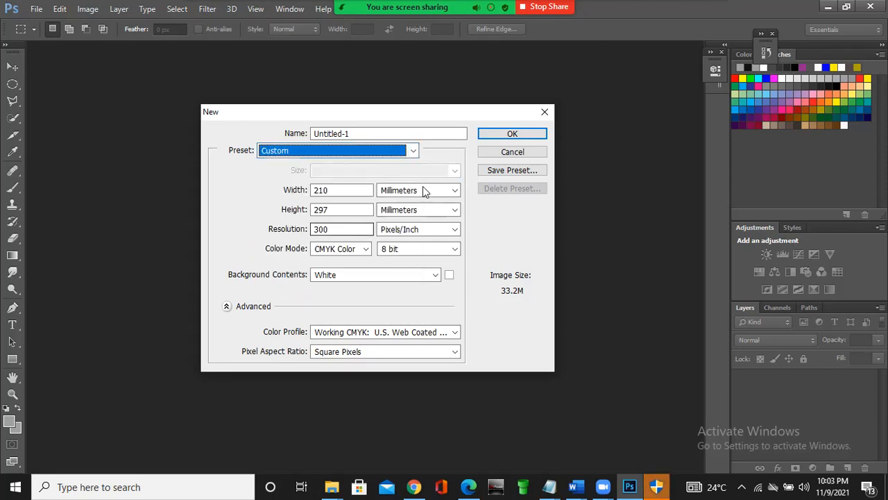
pyautogui.click(457, 190)
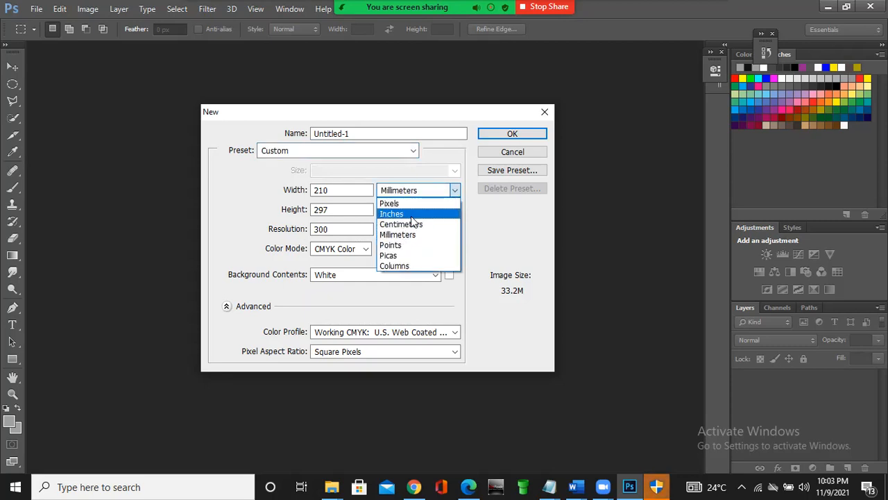
pyautogui.click(392, 204)
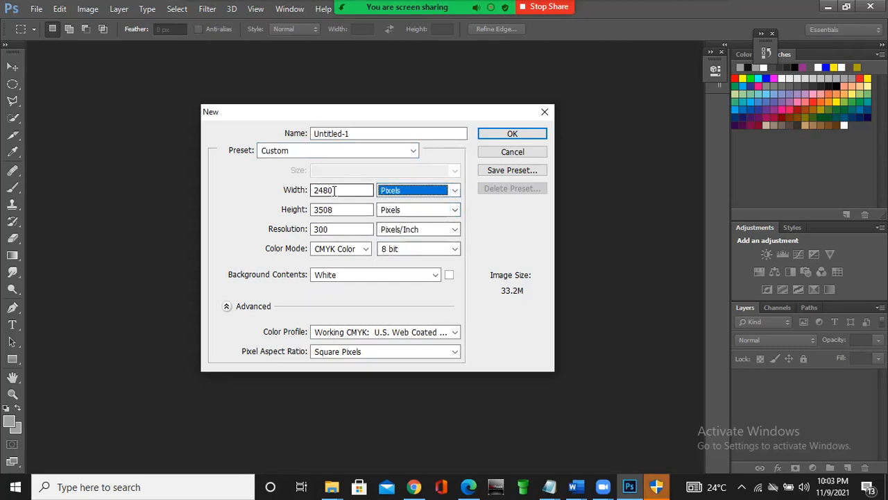
pyautogui.doubleClick(334, 190)
pyautogui.write('1')
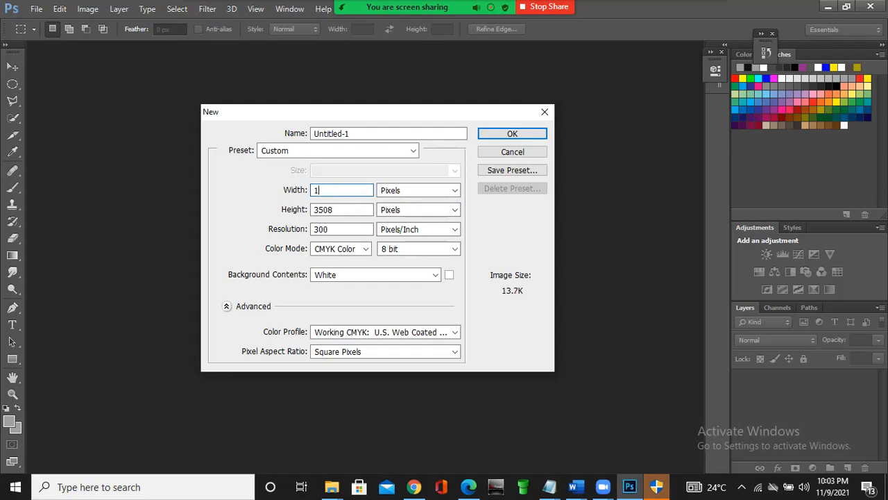
pyautogui.write('000')
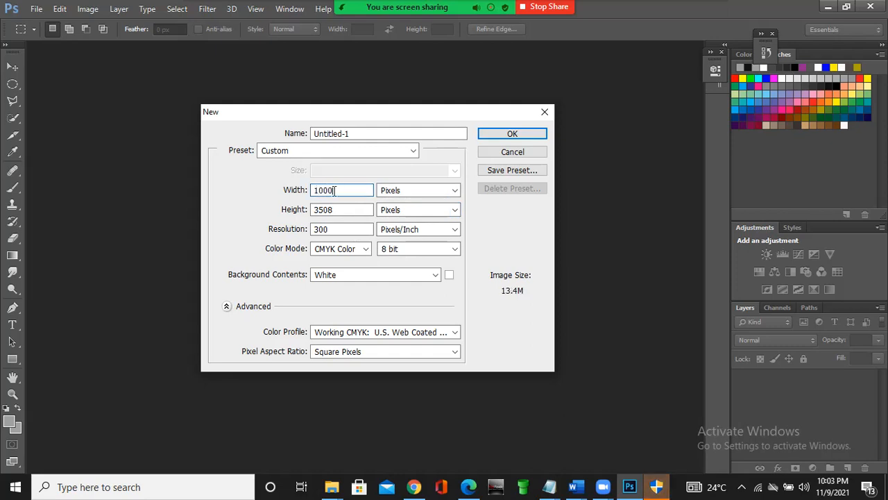
pyautogui.doubleClick(334, 209)
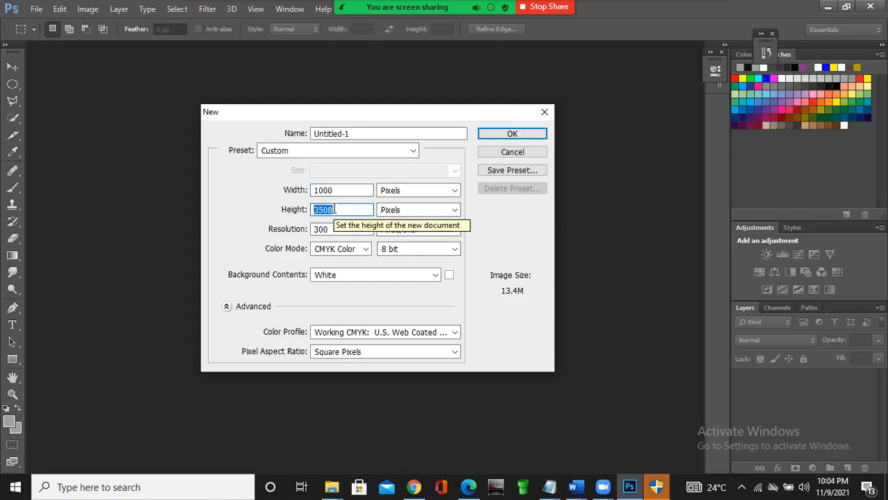
pyautogui.write('700')
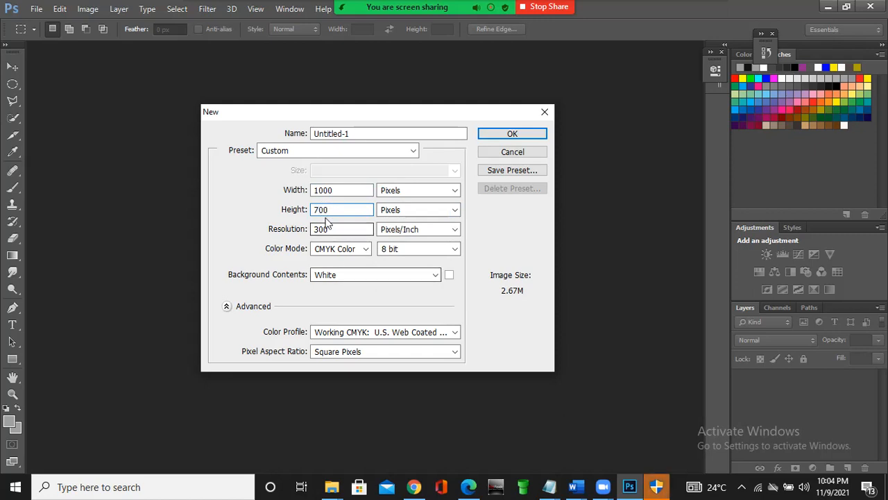
# - Set the resolution to 200 pixels/inch and create the document
pyautogui.doubleClick(329, 230)
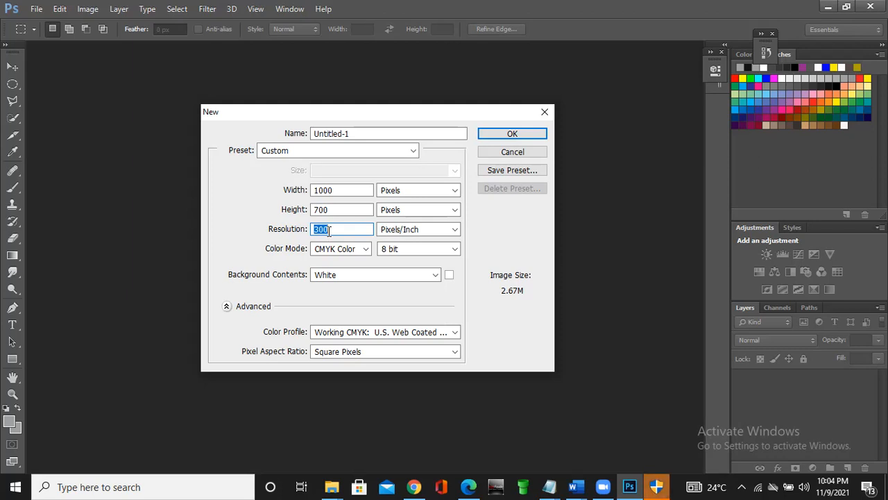
pyautogui.write('200')
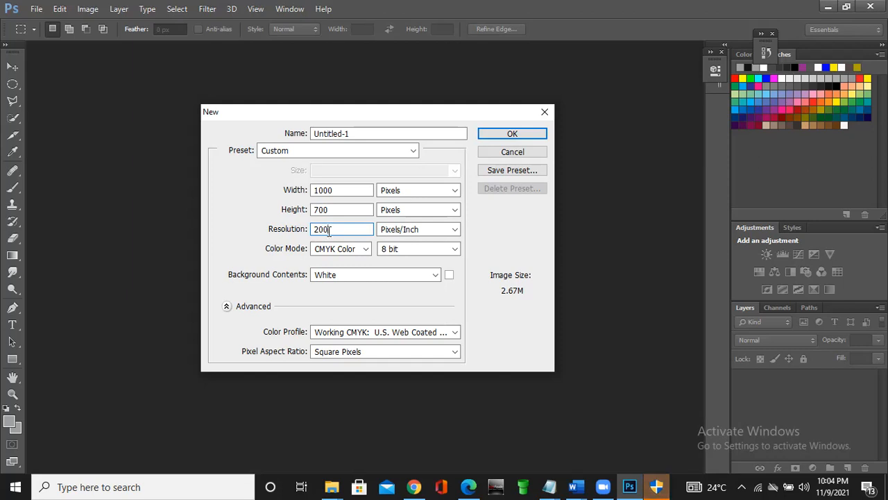
pyautogui.click(512, 134)
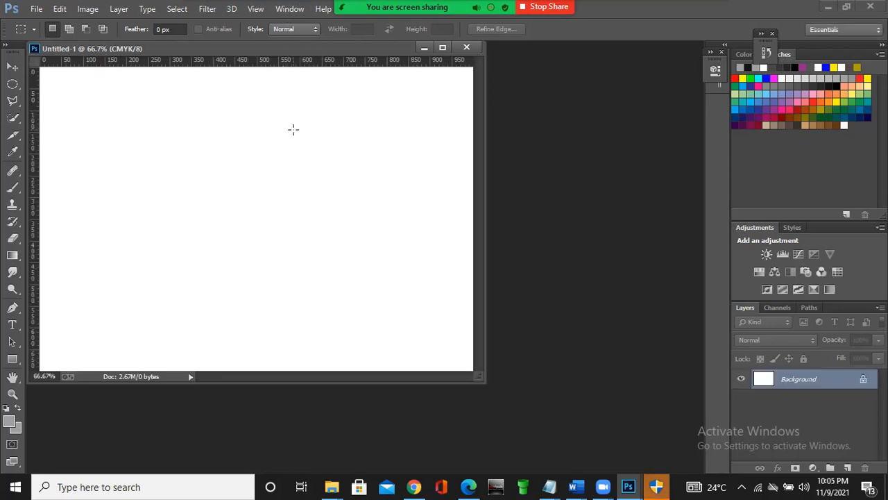
# - Dock the floating document window using the Tile All Vertically arrangement
pyautogui.click(290, 8)
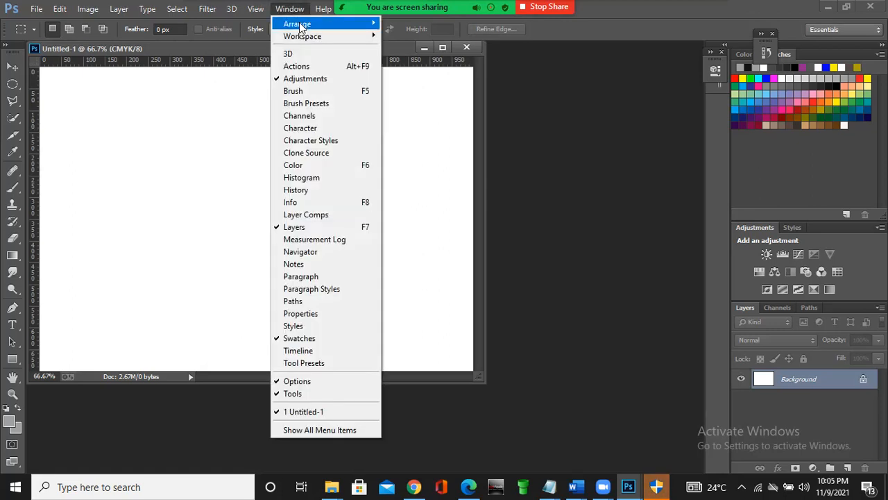
pyautogui.moveTo(301, 27)
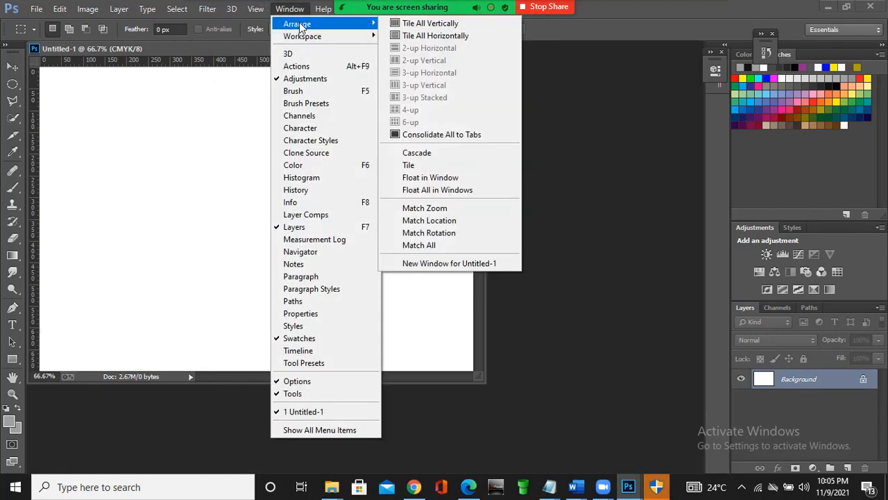
pyautogui.click(428, 25)
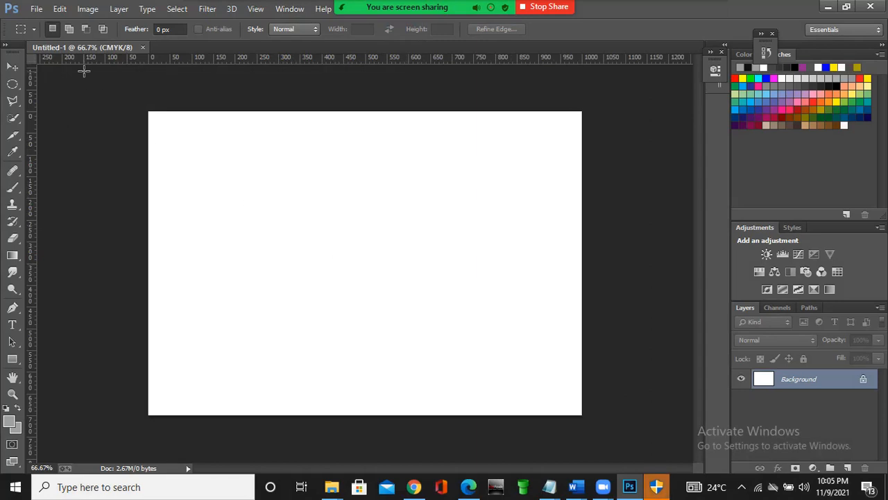
# - Start a Fill on the Background layer with Color as its contents and bring up the fill color picker
pyautogui.click(59, 9)
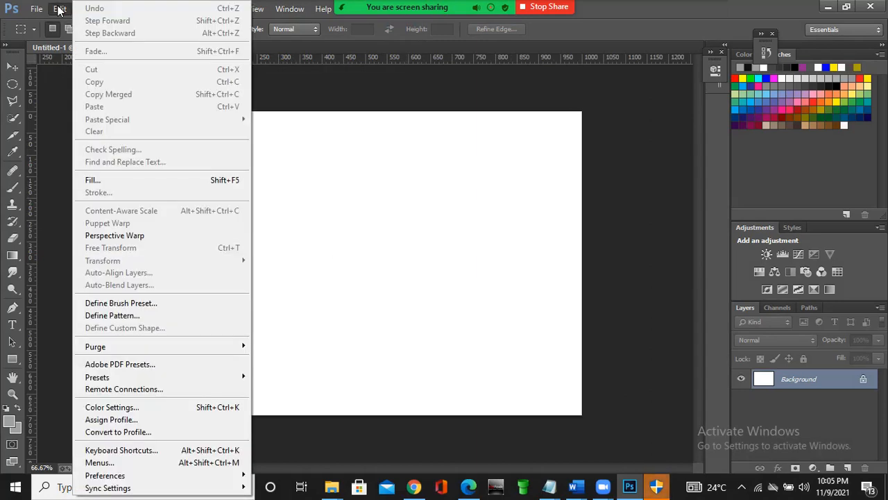
pyautogui.click(148, 183)
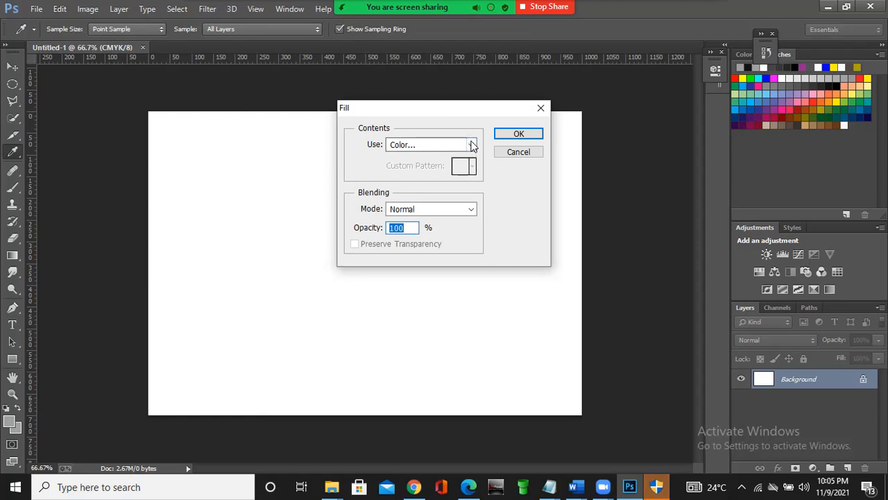
pyautogui.click(472, 145)
pyautogui.click(445, 179)
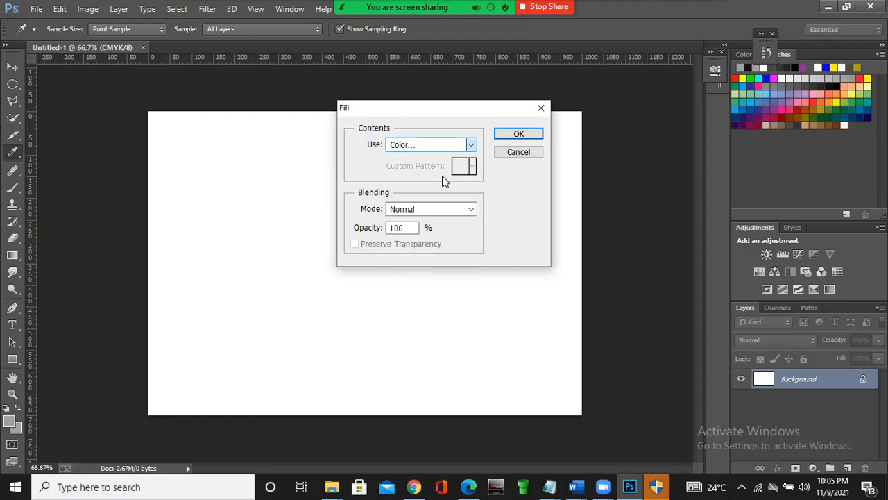
pyautogui.click(517, 136)
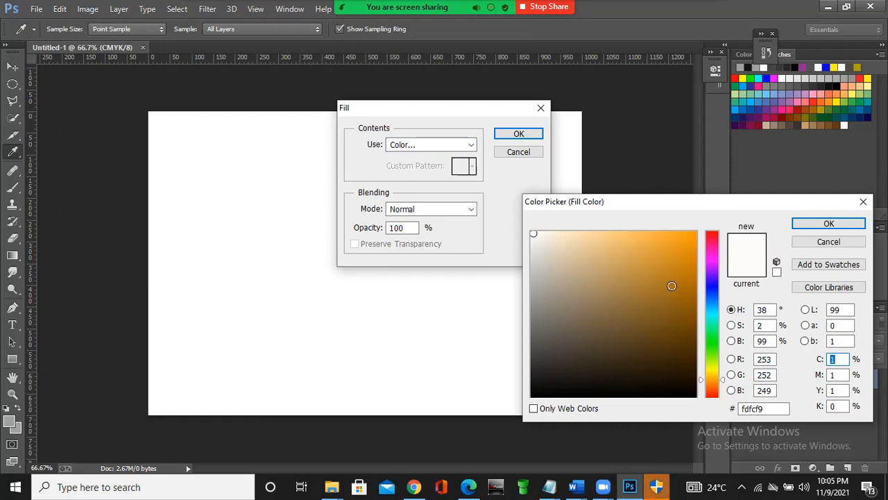
# - Choose the bright blue #0829ee as the fill color and apply it to the whole background
pyautogui.click(664, 300)
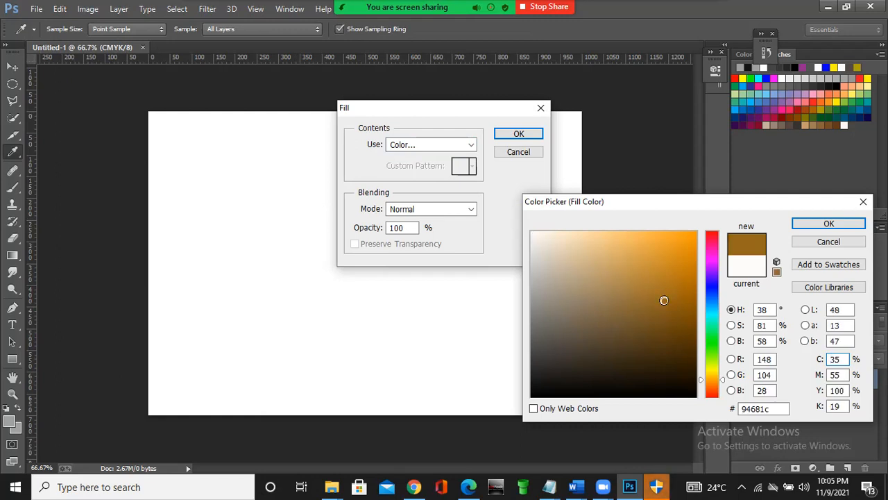
pyautogui.click(711, 290)
pyautogui.click(690, 242)
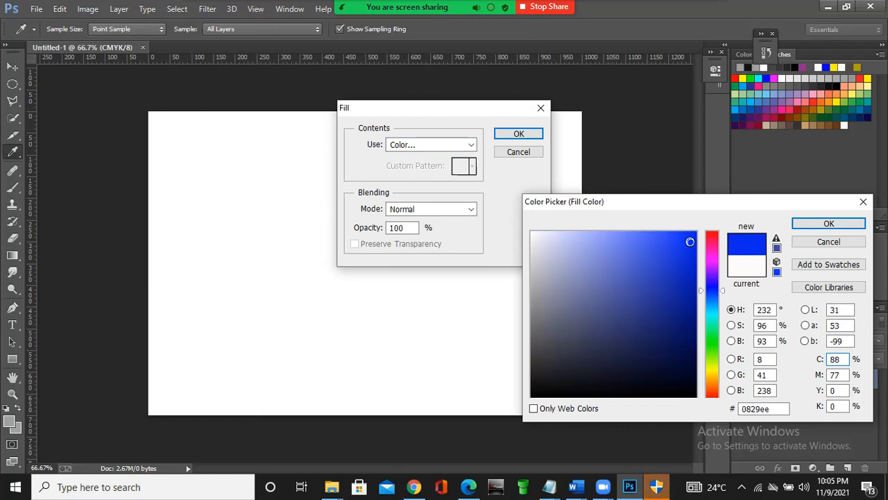
pyautogui.click(830, 222)
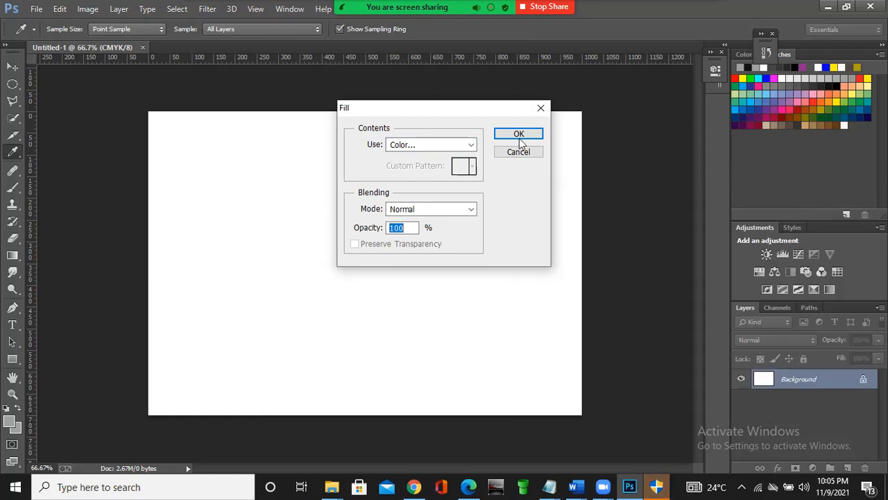
pyautogui.click(520, 134)
# - Look through the variants of the selection tools: the Marquee, Lasso and Quick Selection groups
pyautogui.press('m')
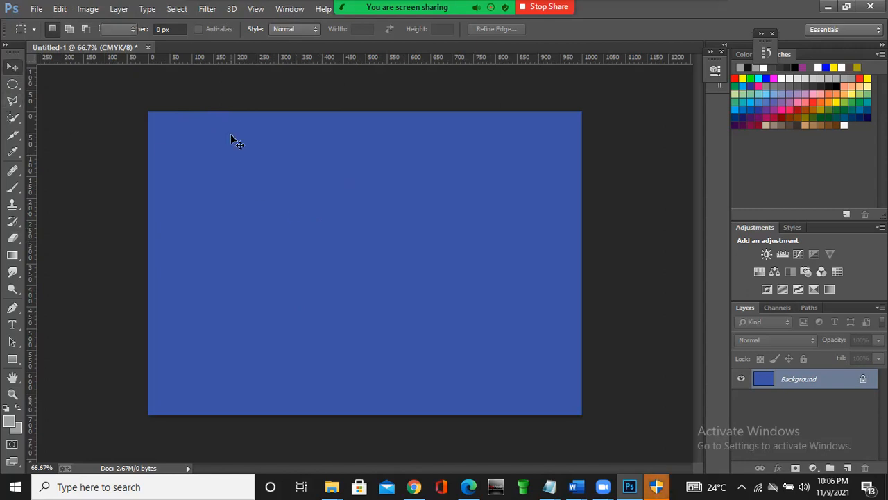
pyautogui.press('v')
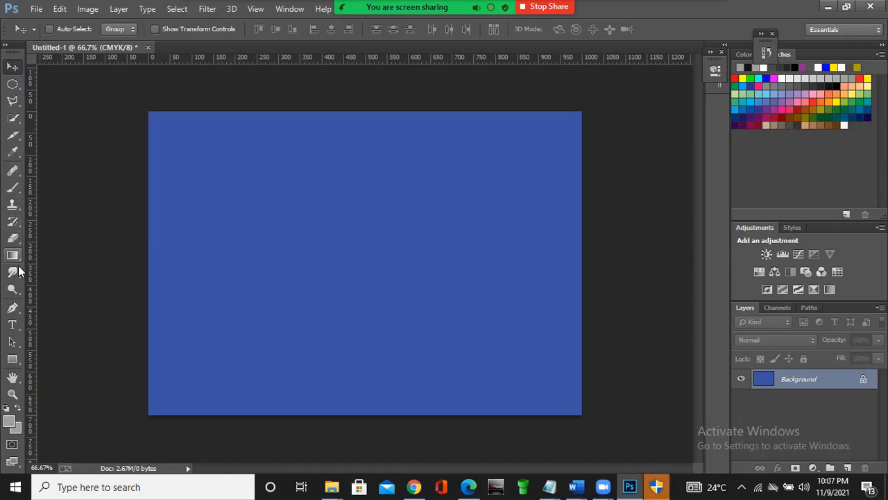
pyautogui.click(19, 89)
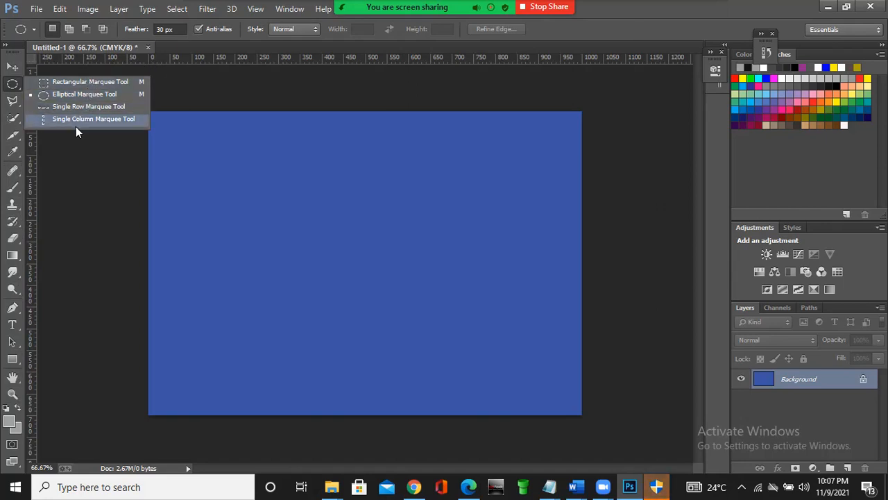
pyautogui.click(12, 85)
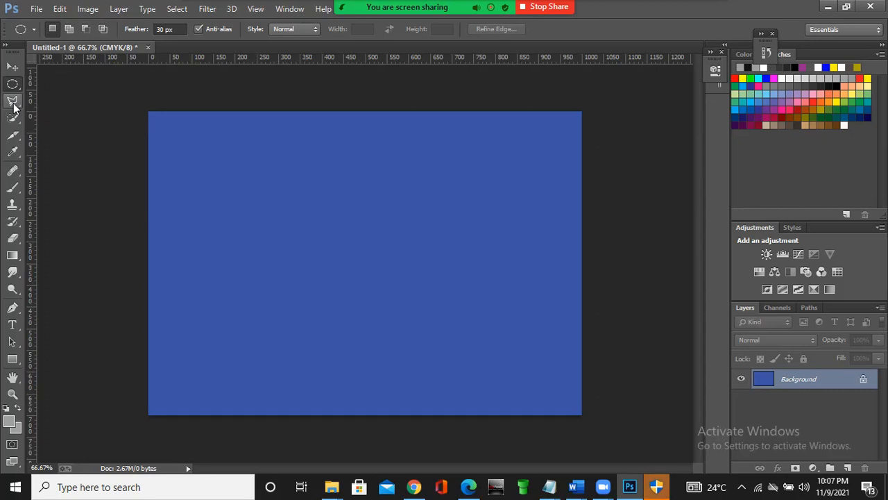
pyautogui.click(14, 104)
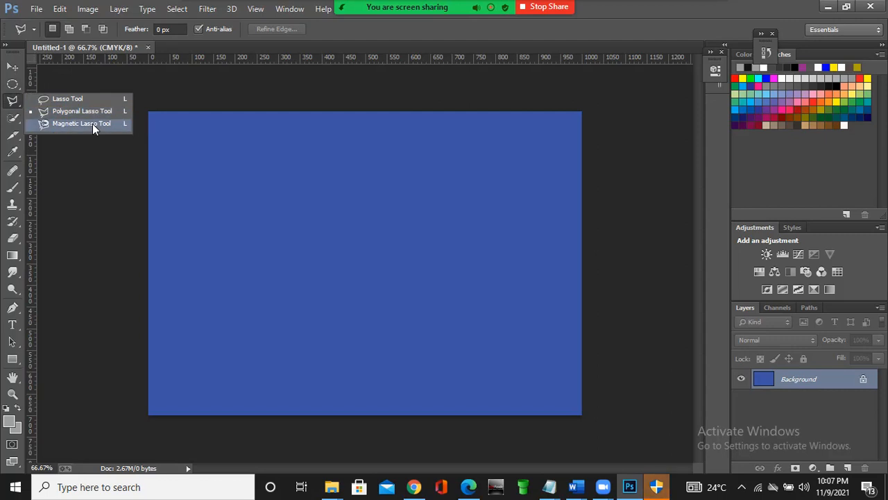
pyautogui.click(13, 102)
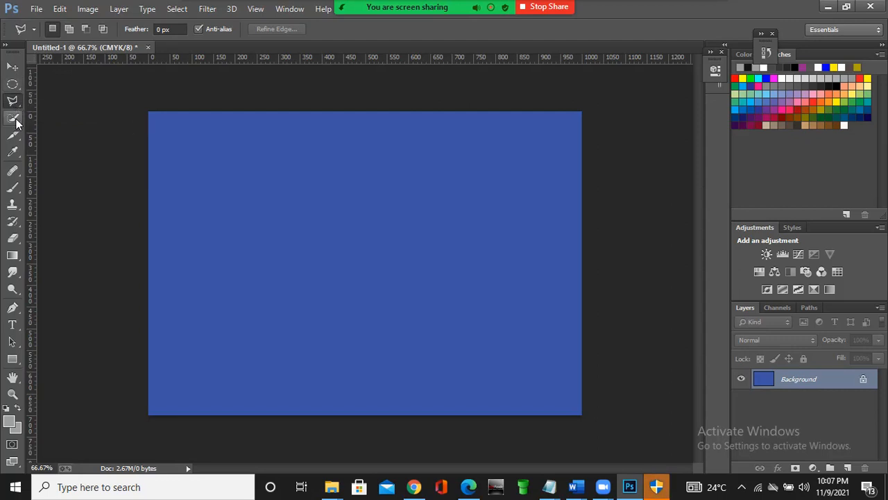
pyautogui.click(16, 120)
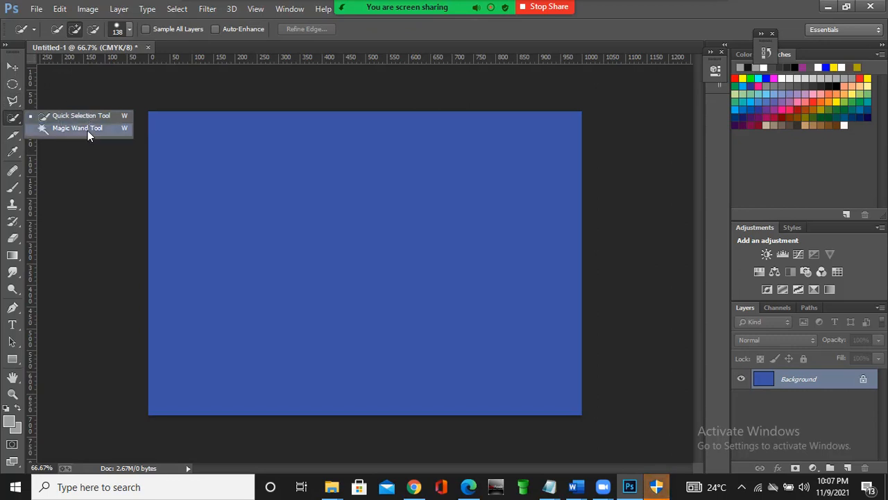
pyautogui.click(11, 122)
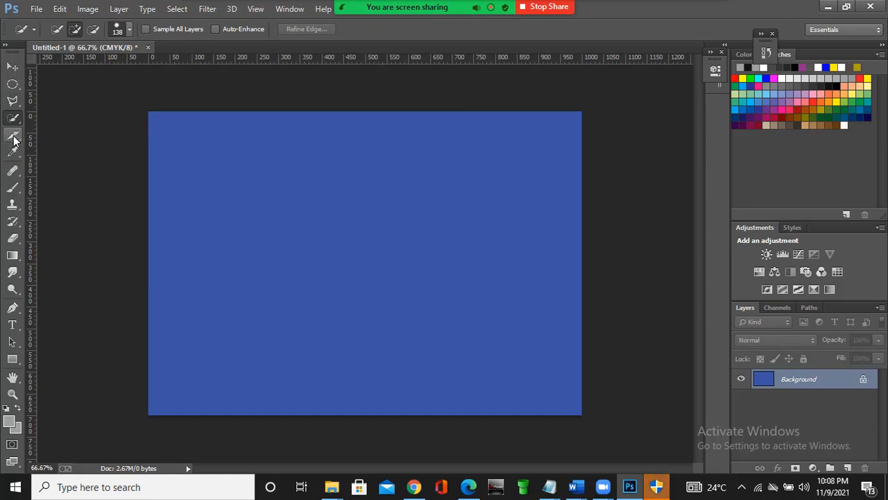
# - Look through the tool variants in the Slice/Crop, Eyedropper and Healing Brush groups
pyautogui.click(14, 137)
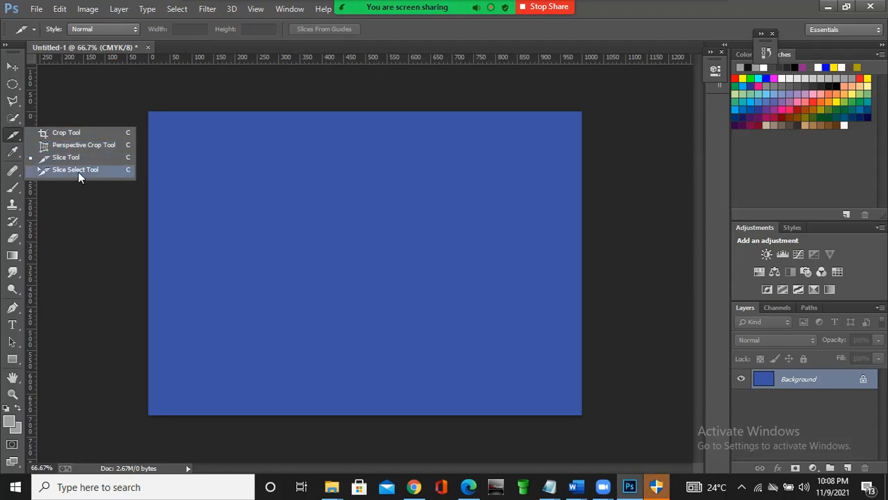
pyautogui.click(16, 137)
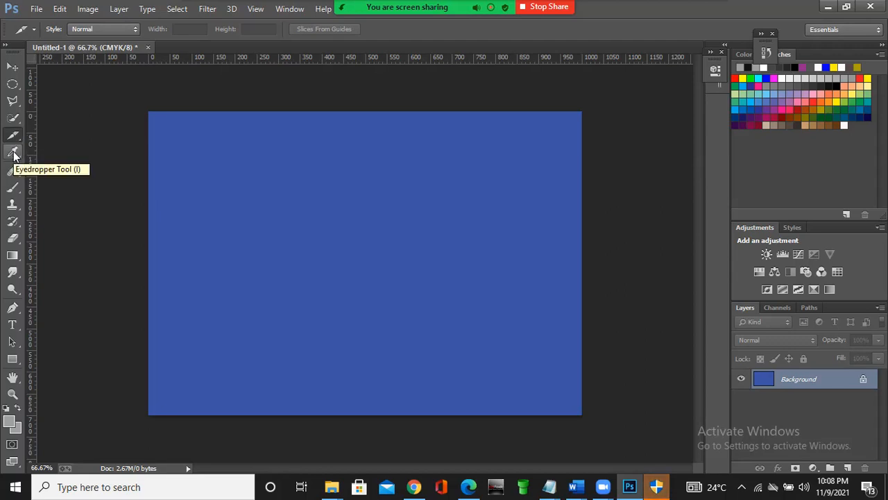
pyautogui.click(14, 154)
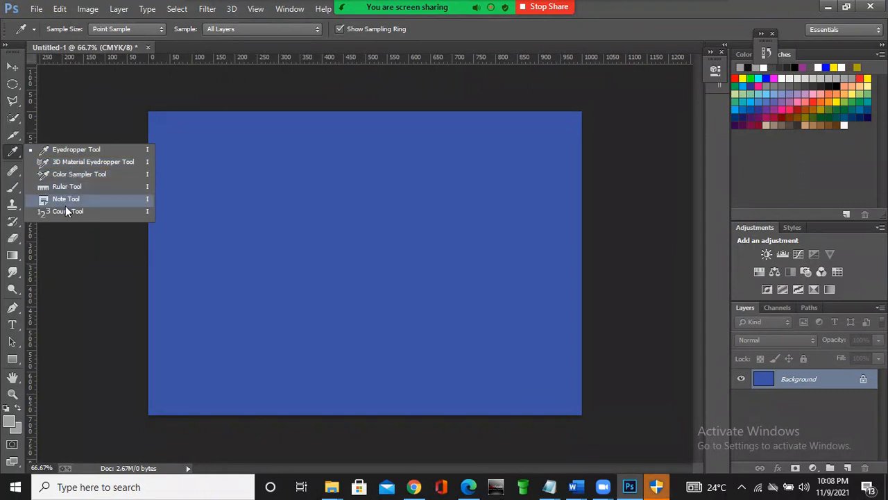
pyautogui.click(15, 154)
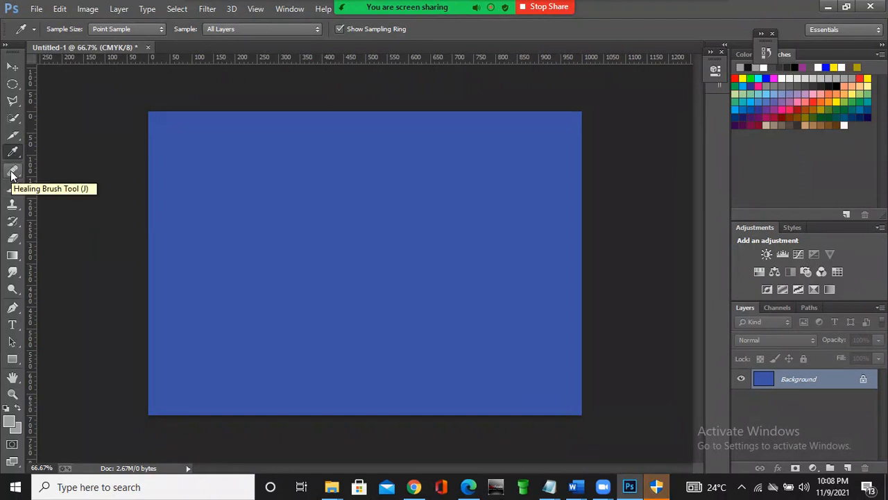
pyautogui.click(11, 175)
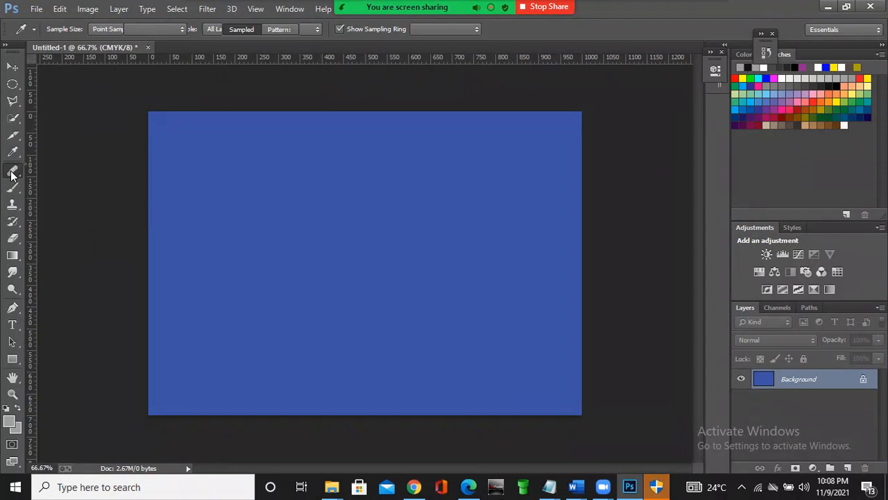
pyautogui.click(11, 175)
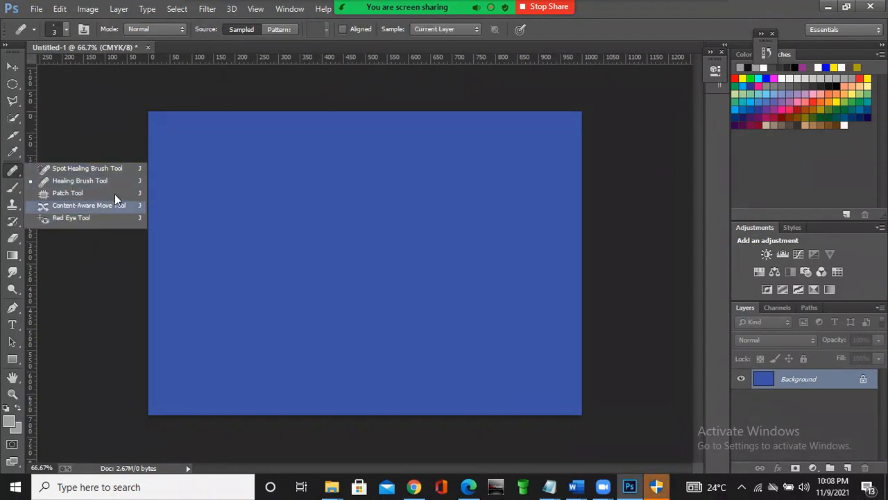
pyautogui.click(11, 175)
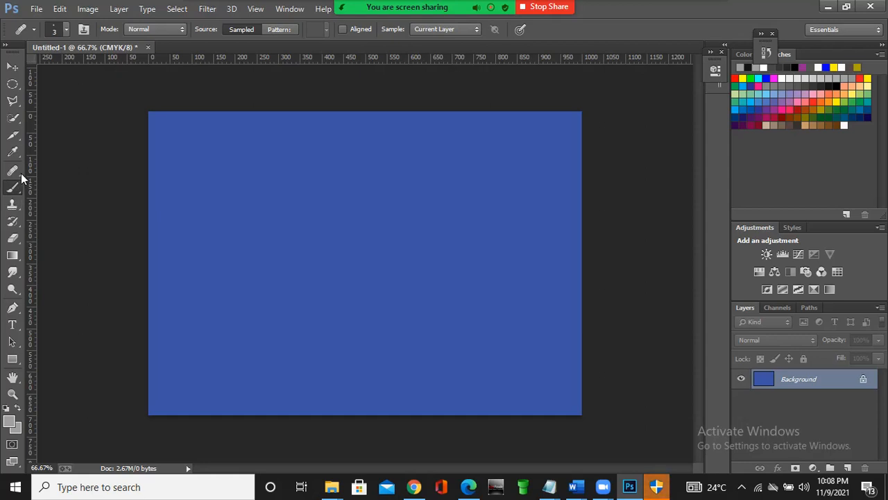
# - Look through the tool variants in the Brush, Clone Stamp and Eraser groups
pyautogui.click(13, 188)
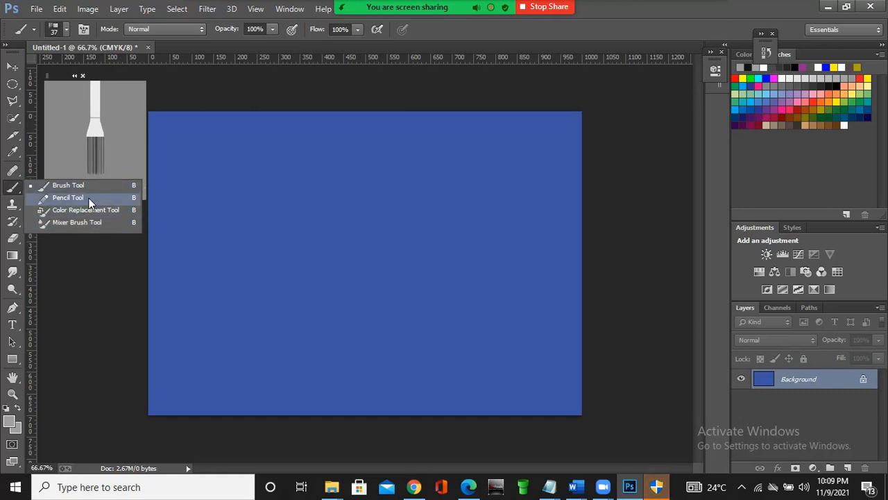
pyautogui.click(14, 187)
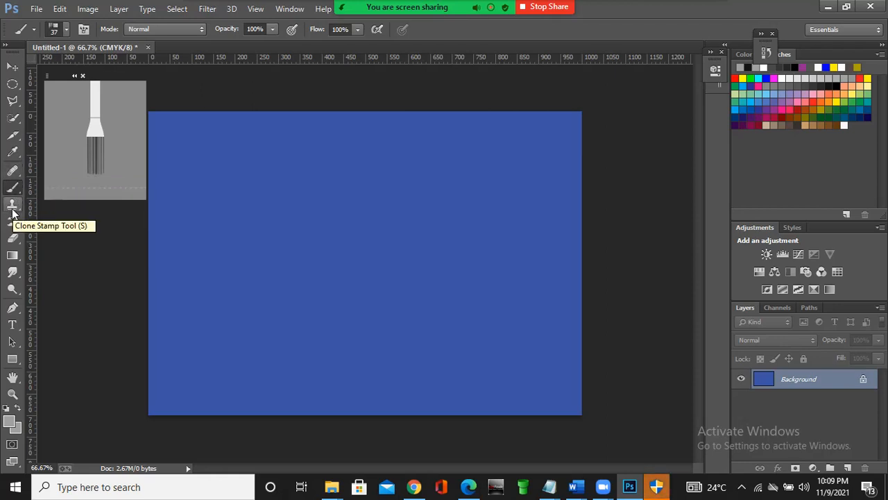
pyautogui.click(13, 210)
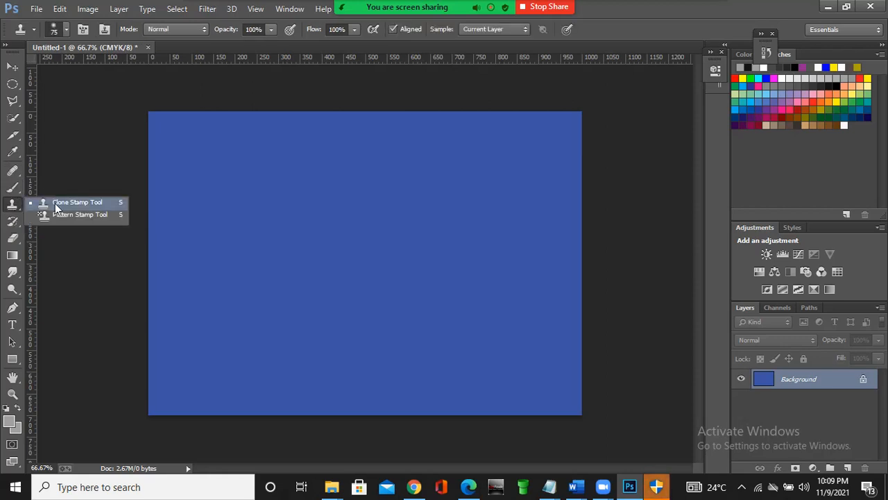
pyautogui.click(10, 208)
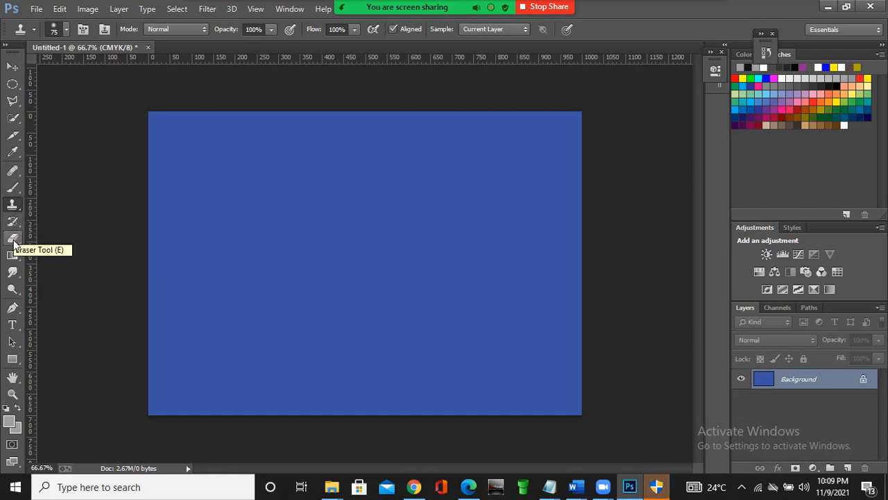
pyautogui.click(13, 240)
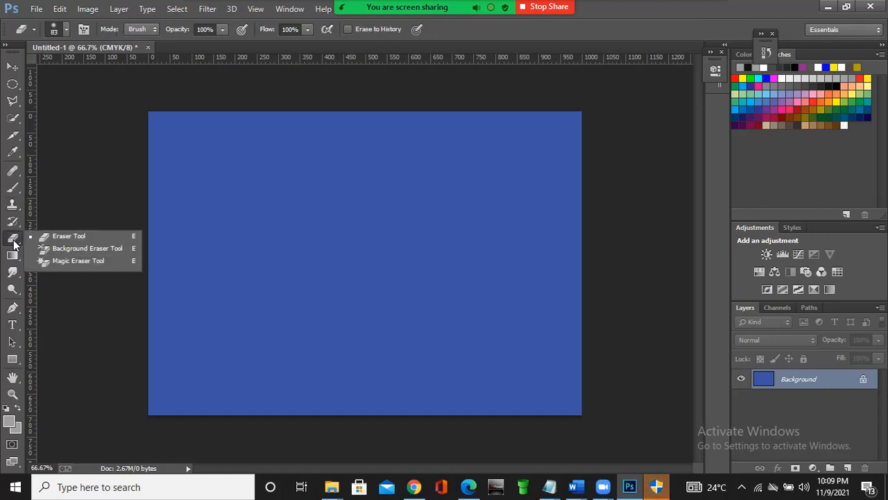
pyautogui.click(13, 240)
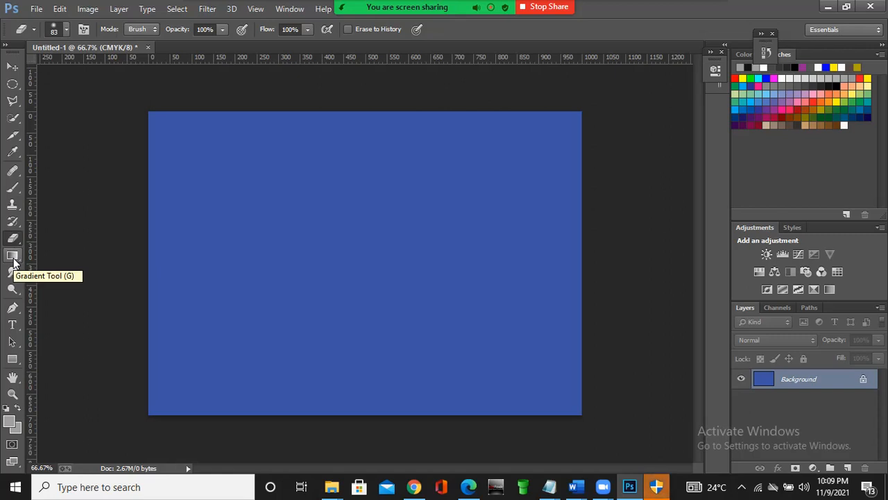
# - Look through the tool variants in the Gradient and Horizontal Type groups
pyautogui.click(14, 260)
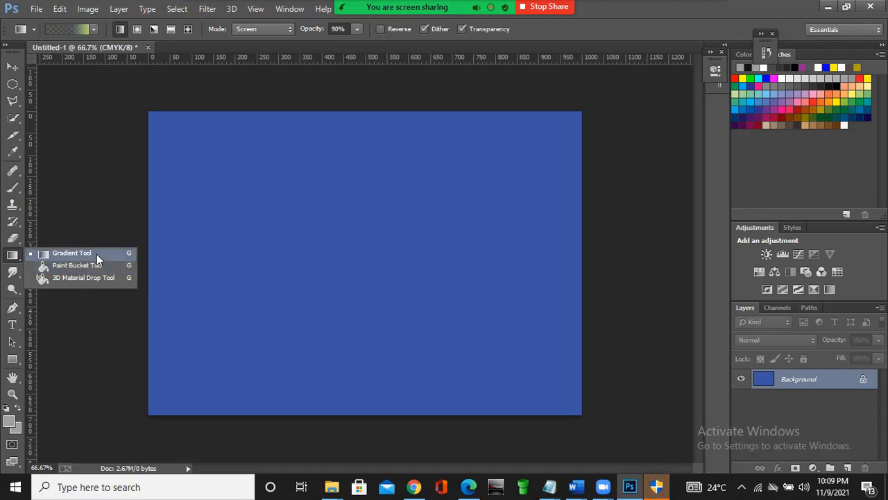
pyautogui.click(14, 262)
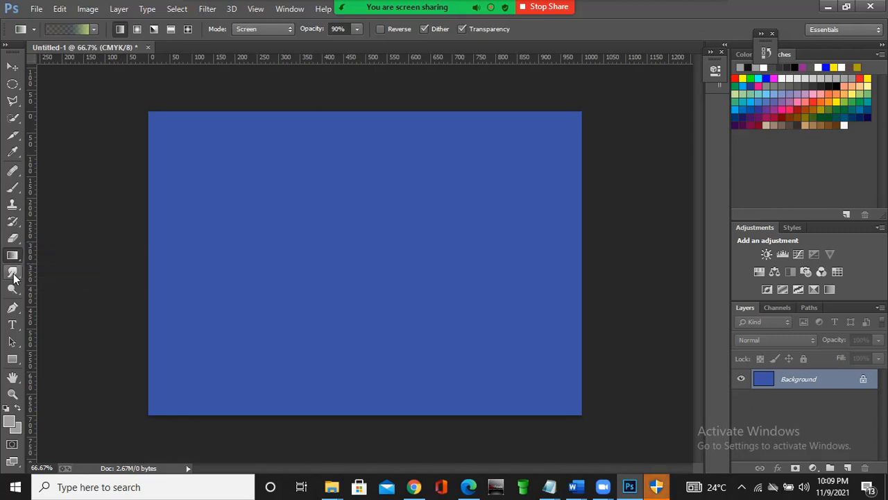
pyautogui.click(16, 326)
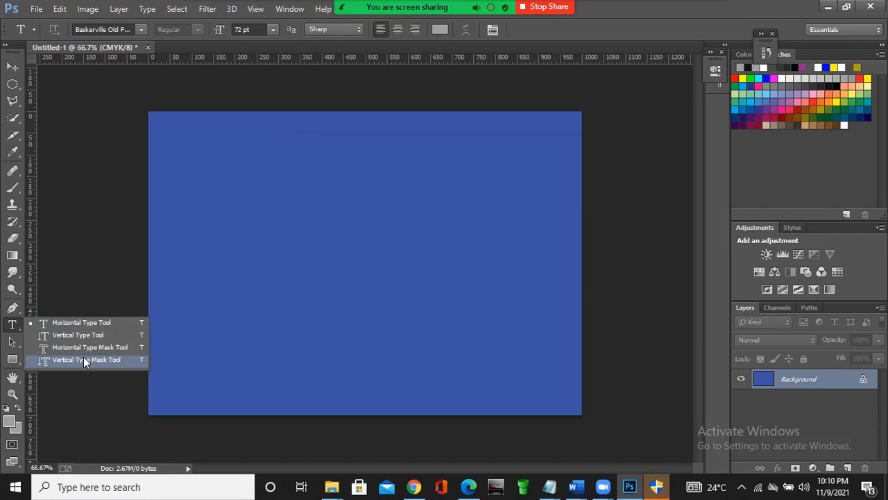
pyautogui.click(12, 327)
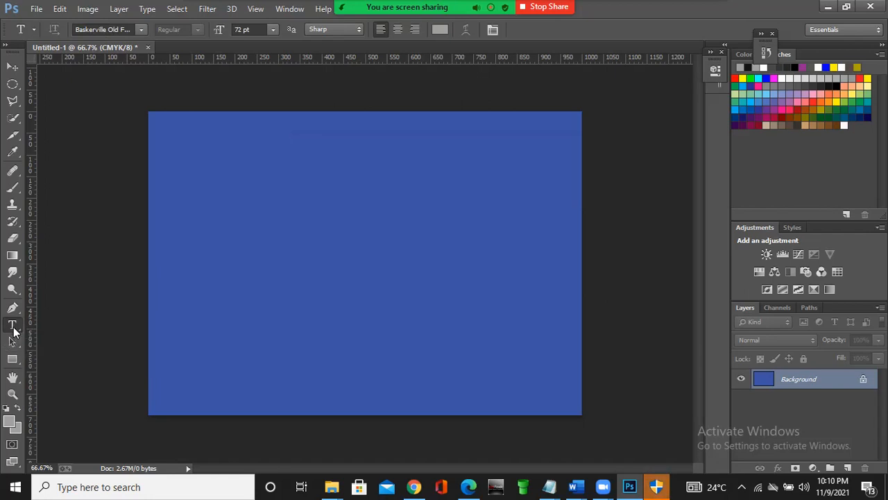
# - View the shape tool variants in the Rectangle group and activate the Custom Shape Tool
pyautogui.click(17, 366)
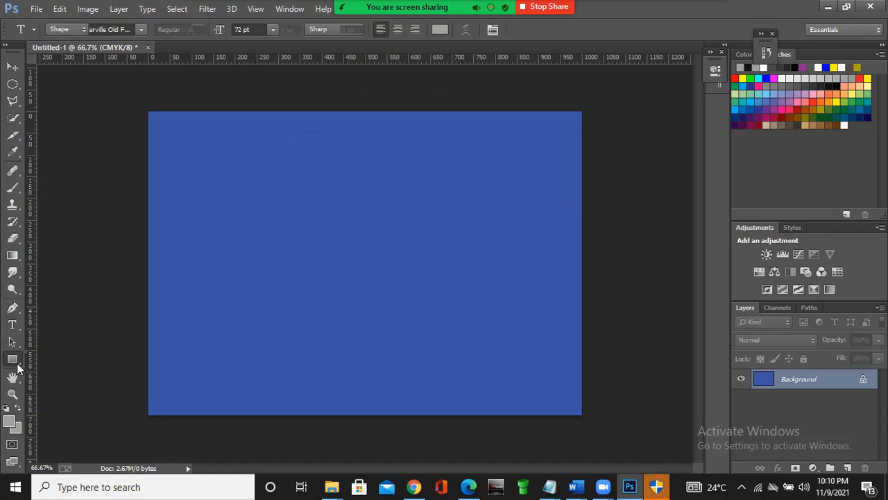
pyautogui.rightClick(17, 364)
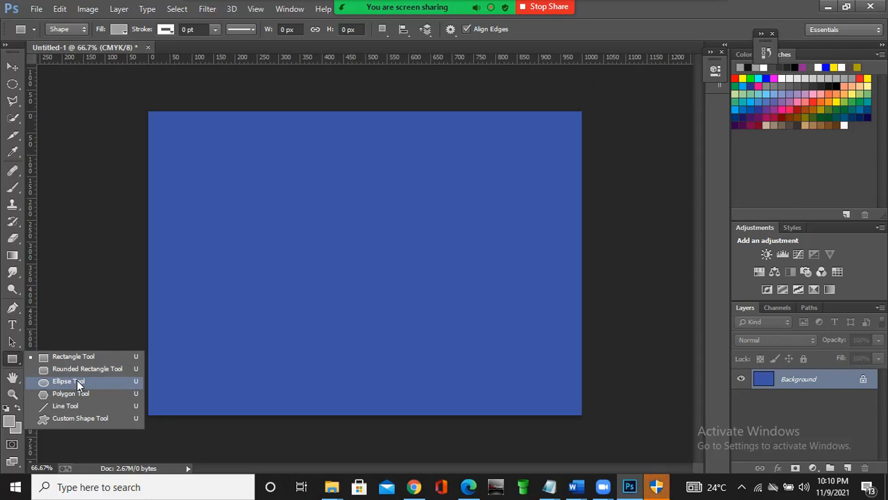
pyautogui.click(82, 418)
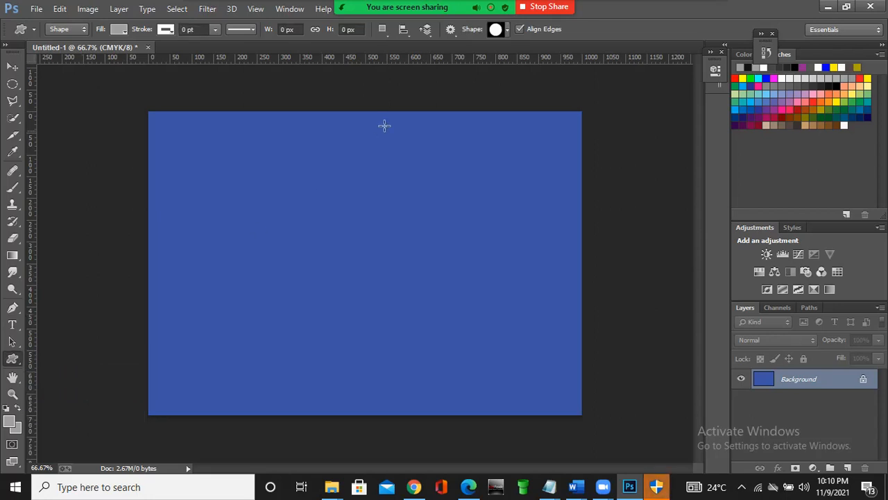
# - Browse the custom shape presets and append the All shape set to them twice
pyautogui.click(506, 33)
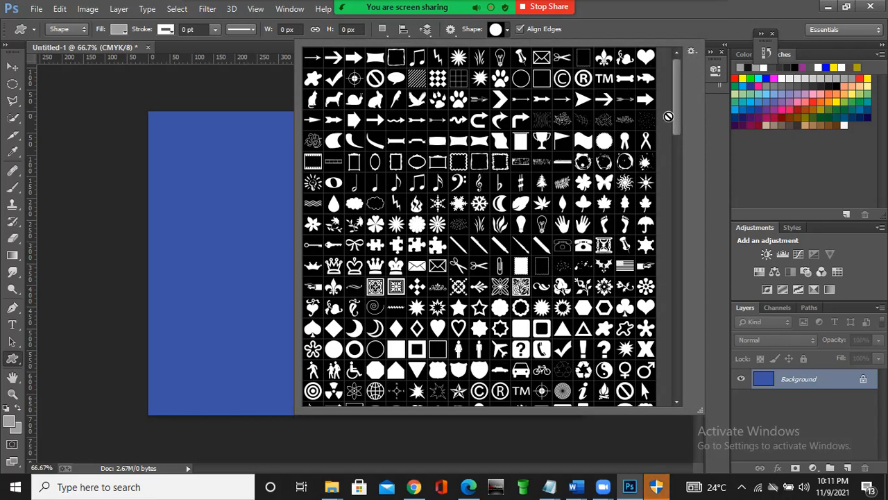
pyautogui.moveTo(675, 112); pyautogui.dragTo(678, 277)
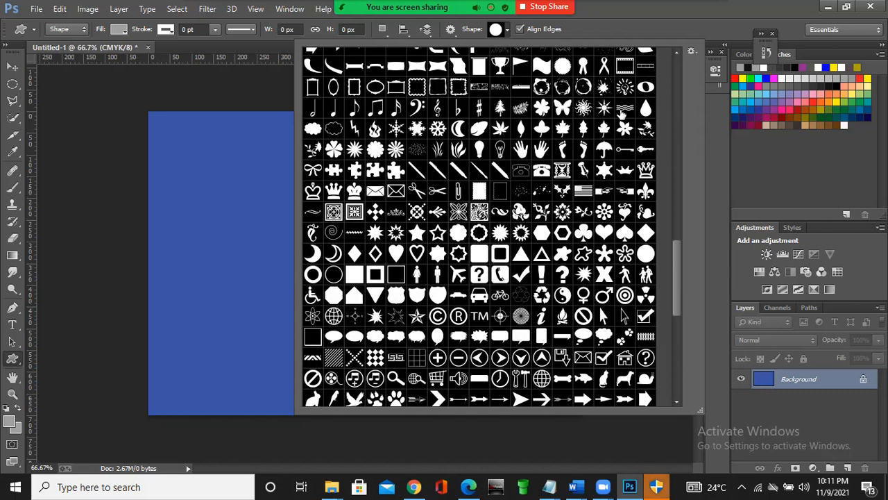
pyautogui.click(691, 52)
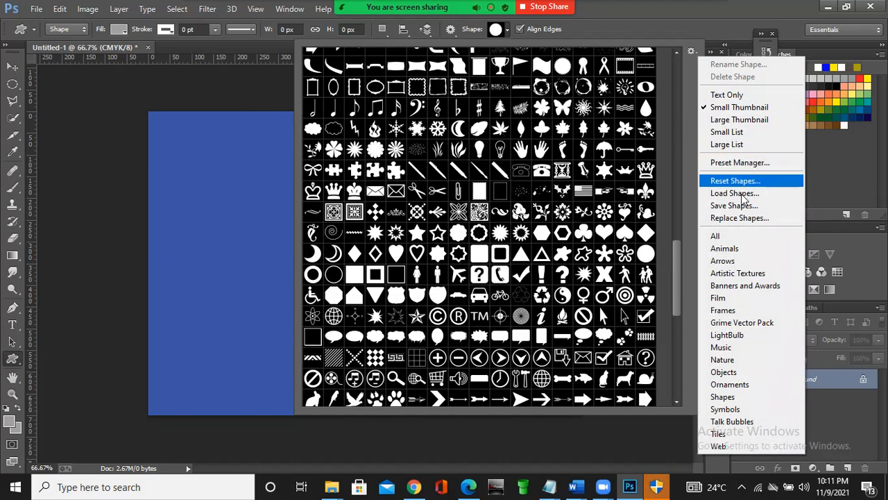
pyautogui.click(721, 239)
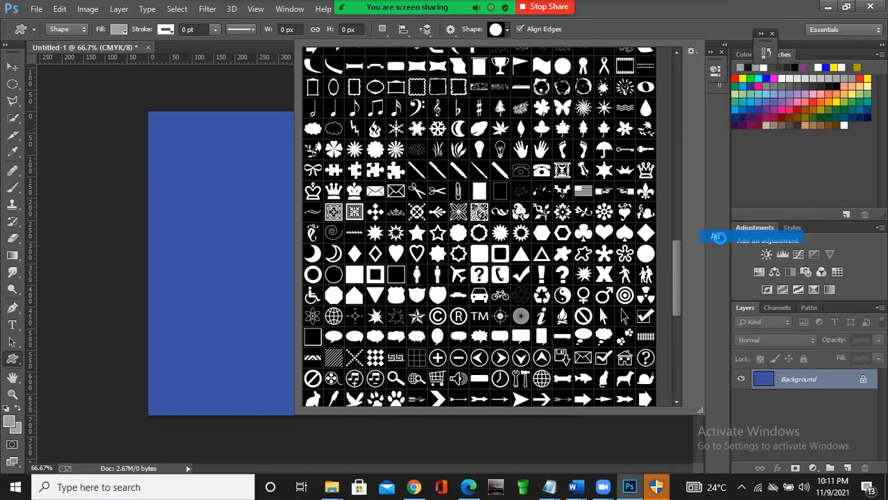
pyautogui.click(510, 192)
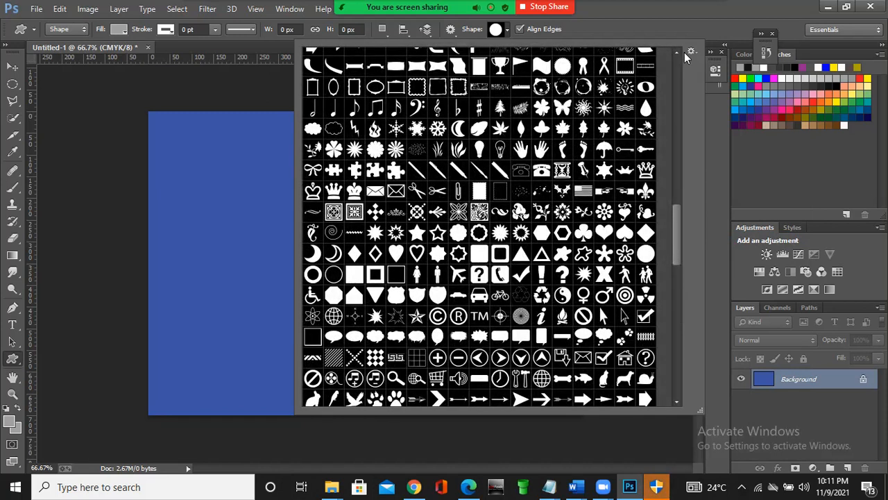
pyautogui.click(691, 51)
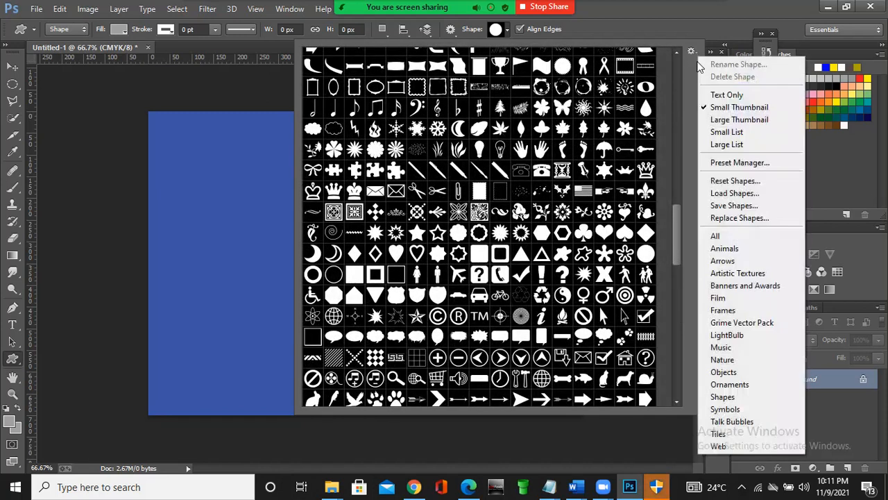
pyautogui.click(722, 236)
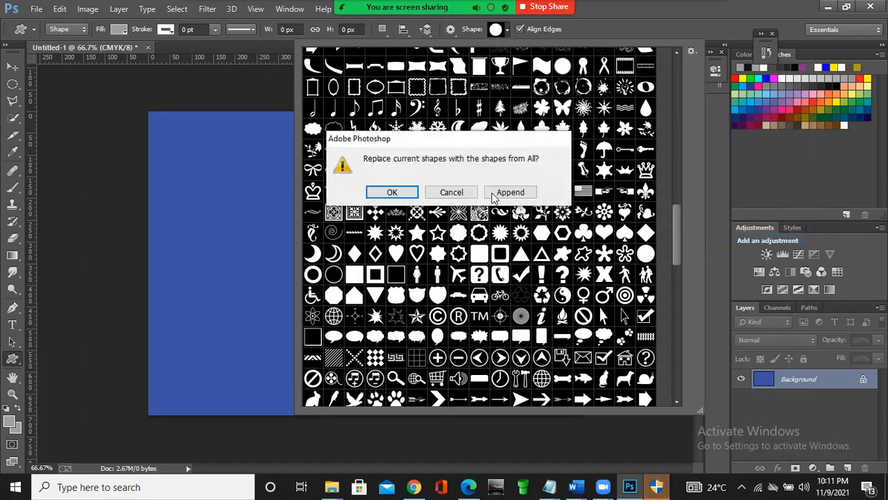
pyautogui.click(494, 196)
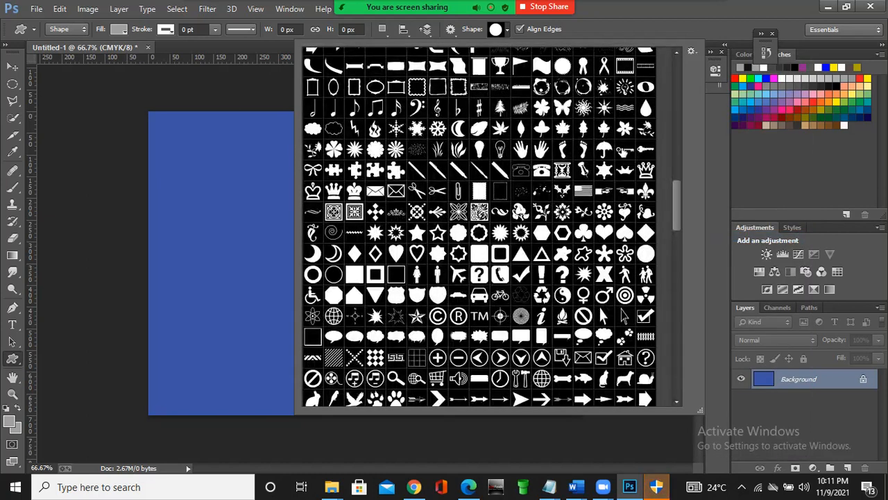
pyautogui.moveTo(676, 200); pyautogui.dragTo(677, 122)
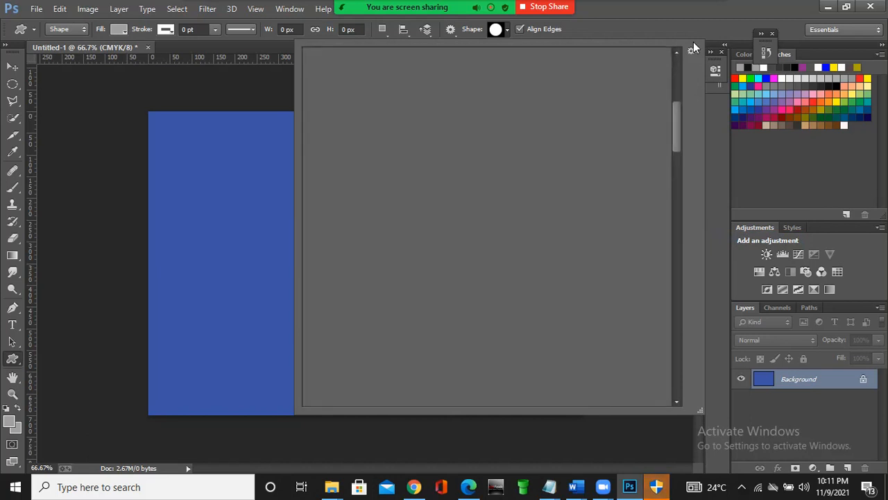
pyautogui.click(506, 30)
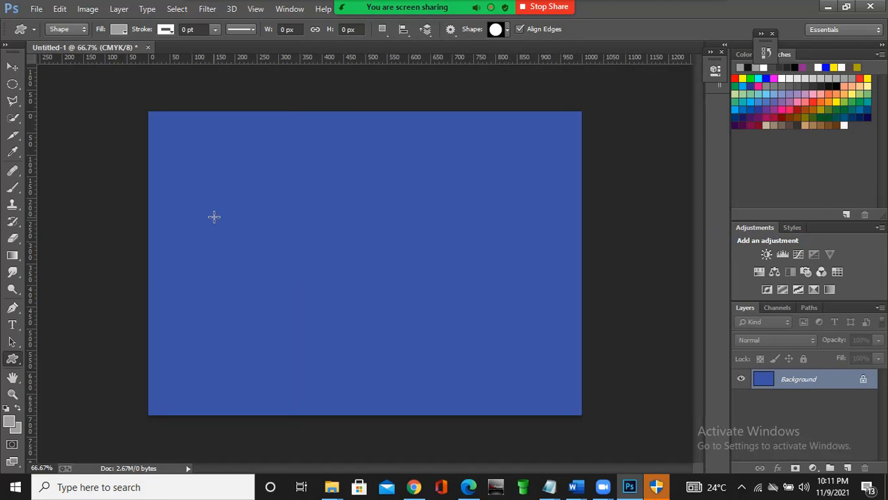
# - Add the horizontal text "SmileDigital" in 72 pt Baskerville Old Face and move it so the whole word fits on the canvas
pyautogui.click(12, 325)
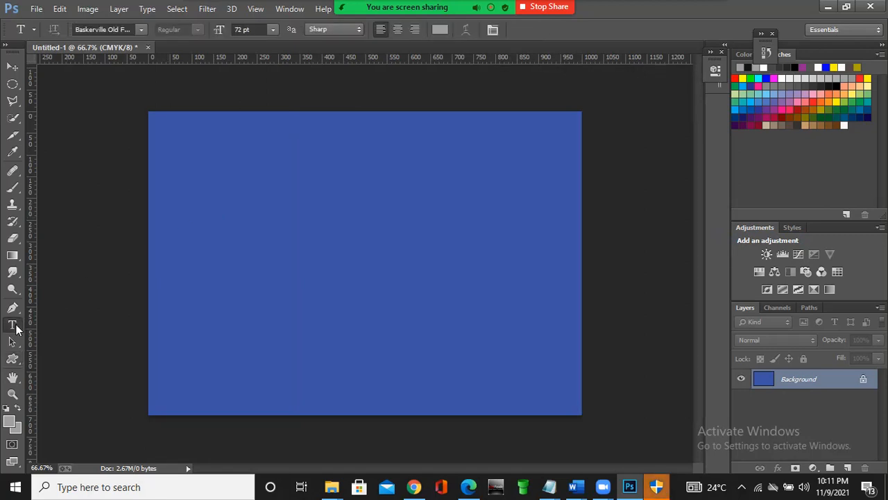
pyautogui.click(315, 214)
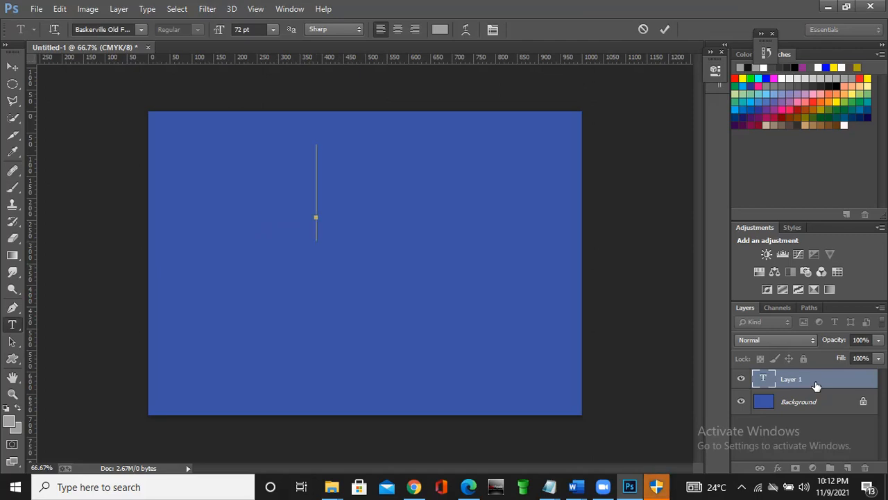
pyautogui.write('Smil')
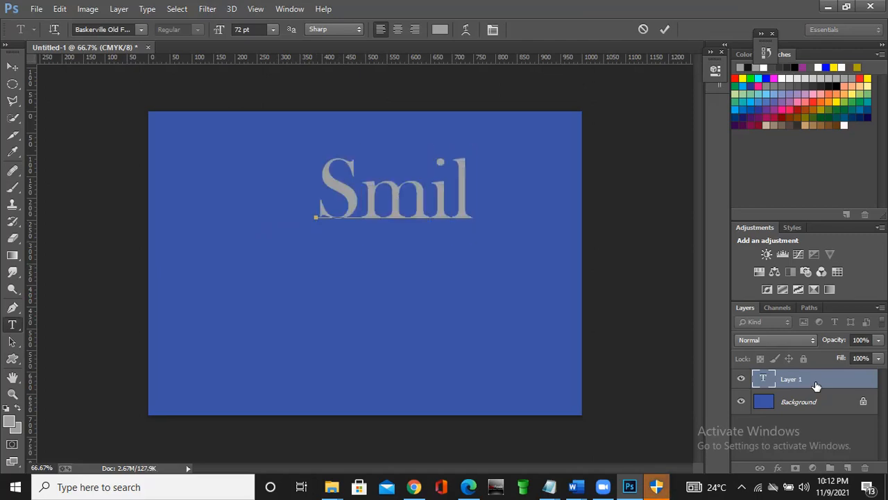
pyautogui.write('eD')
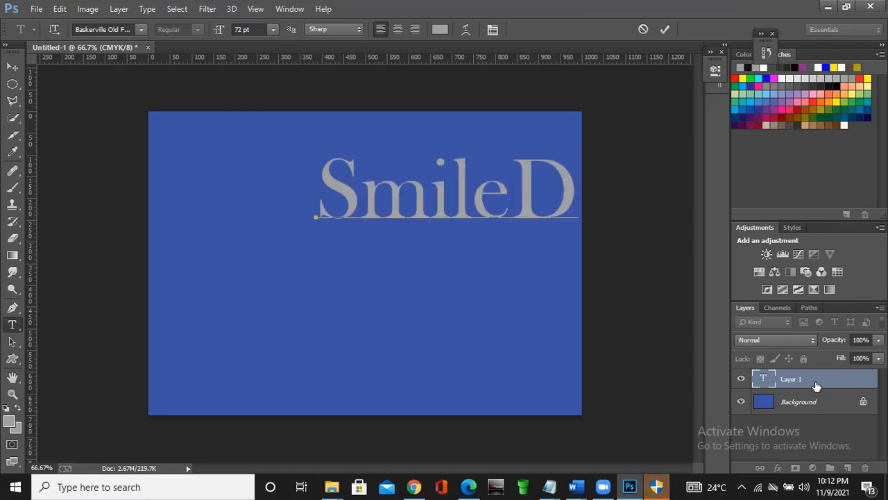
pyautogui.write('igita')
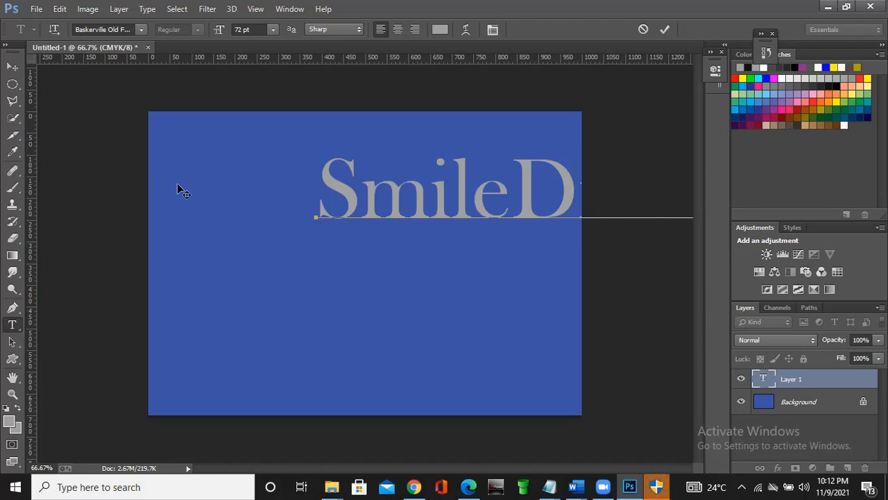
pyautogui.click(12, 67)
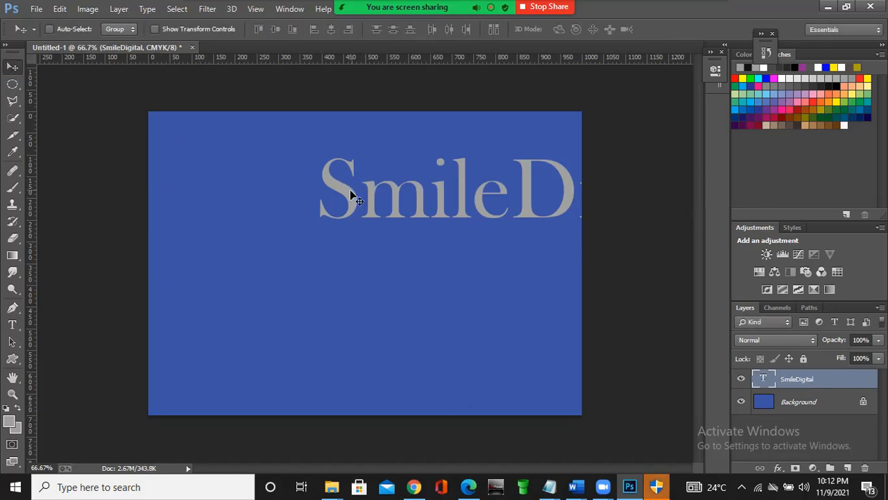
pyautogui.moveTo(280, 195); pyautogui.dragTo(195, 224)
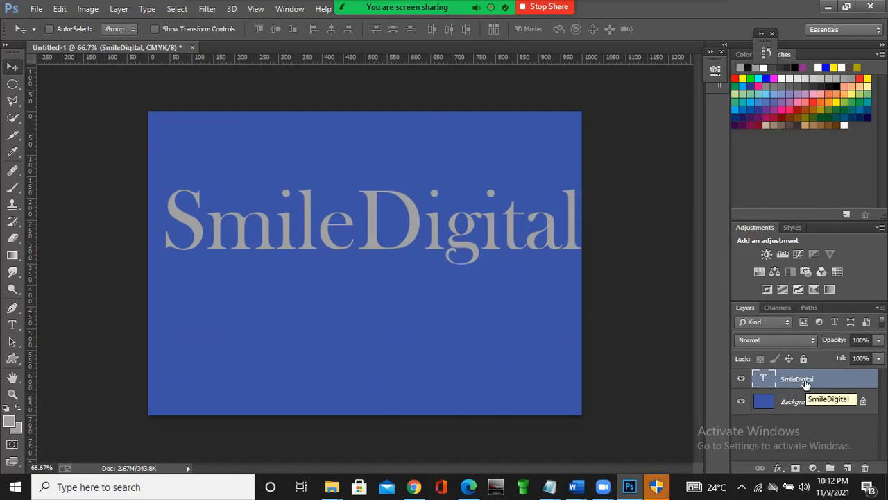
# - Move the SmileDigital text slightly up and left on its own layer, and toggle that layer's visibility off and on
pyautogui.click(805, 403)
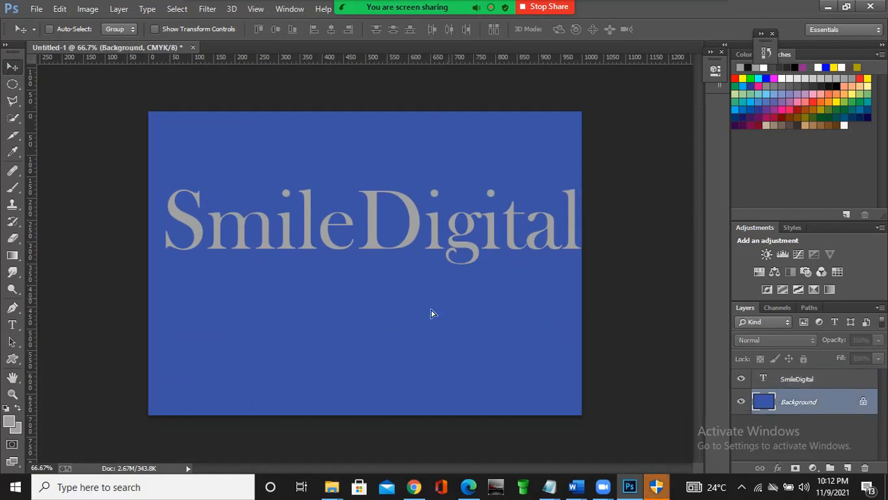
pyautogui.click(357, 238)
pyautogui.click(439, 192)
pyautogui.click(787, 380)
pyautogui.moveTo(400, 233); pyautogui.dragTo(391, 200)
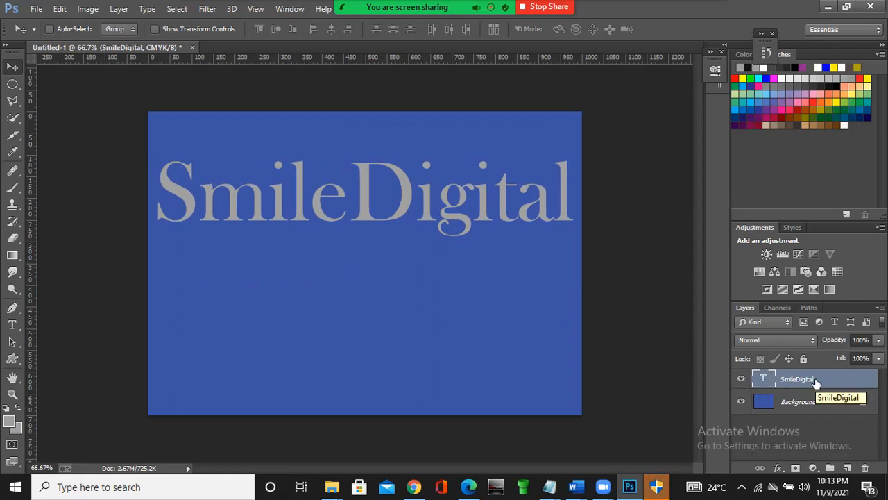
pyautogui.click(742, 381)
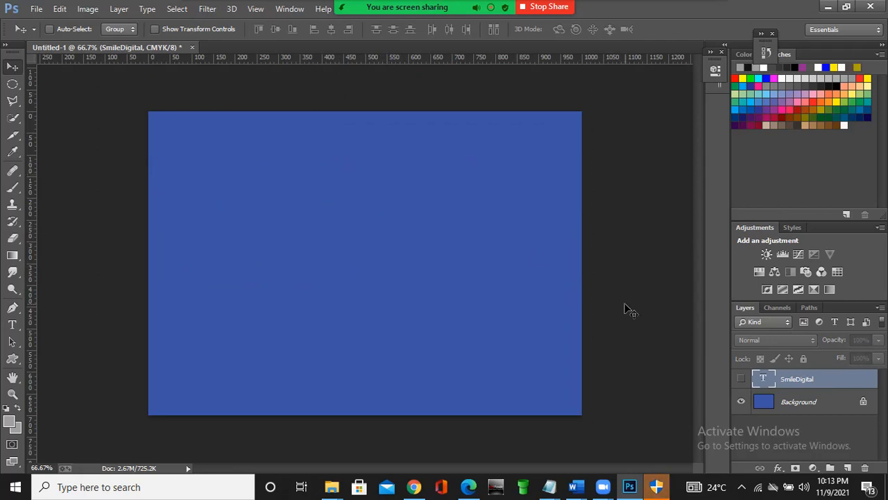
pyautogui.click(742, 380)
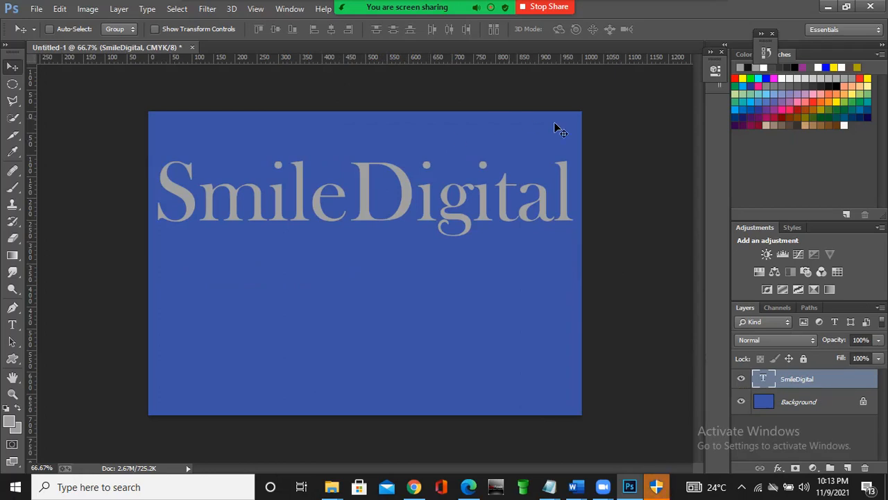
# - Change the SmileDigital text's font to Blackoak Std in the character settings
pyautogui.click(720, 52)
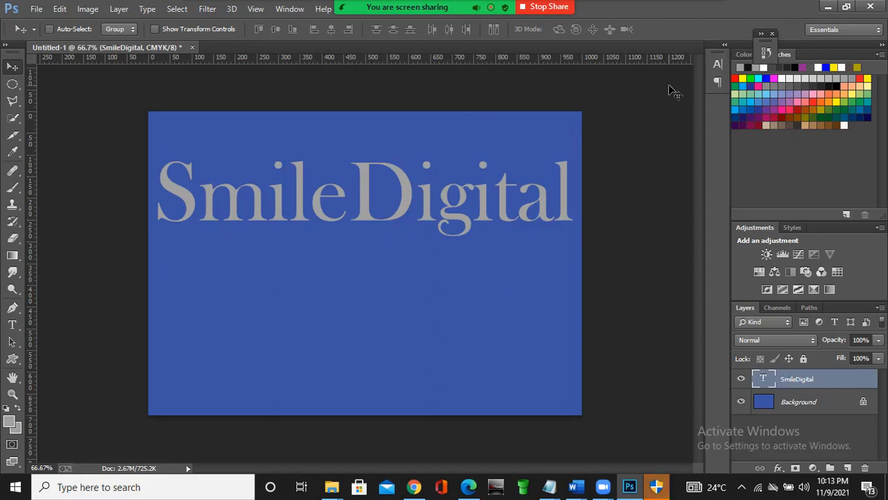
pyautogui.click(722, 65)
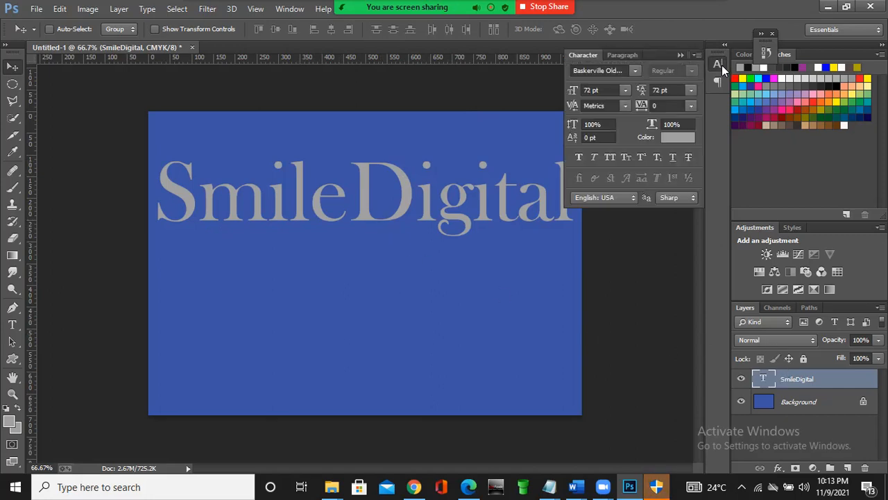
pyautogui.click(631, 71)
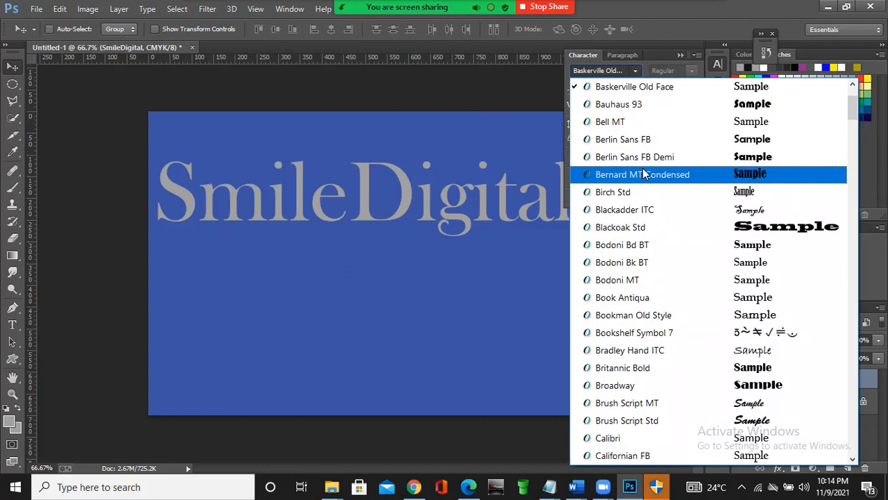
pyautogui.click(637, 231)
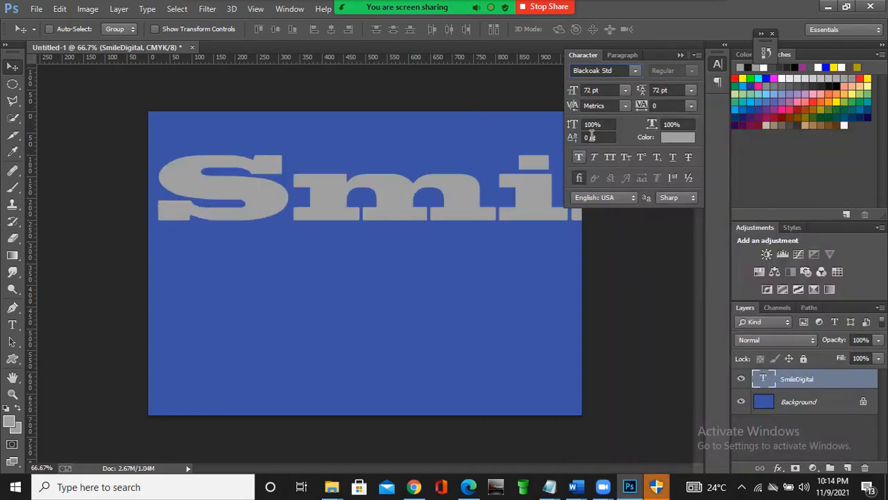
# - Try preset font sizes of 11 pt, 36 pt and 18 pt on the SmileDigital text
pyautogui.click(625, 90)
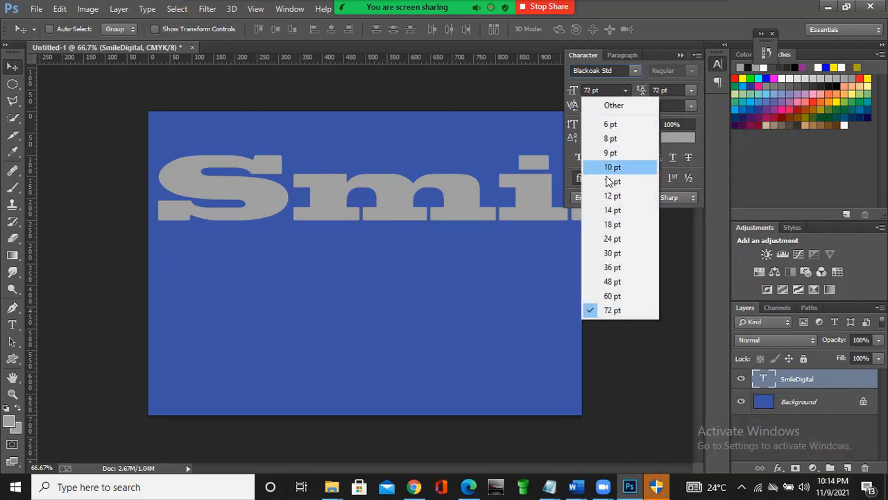
pyautogui.click(608, 180)
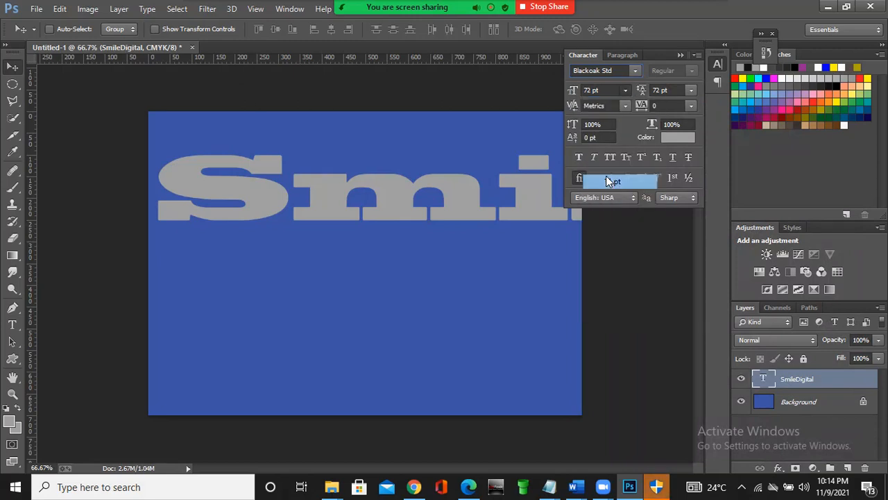
pyautogui.click(626, 91)
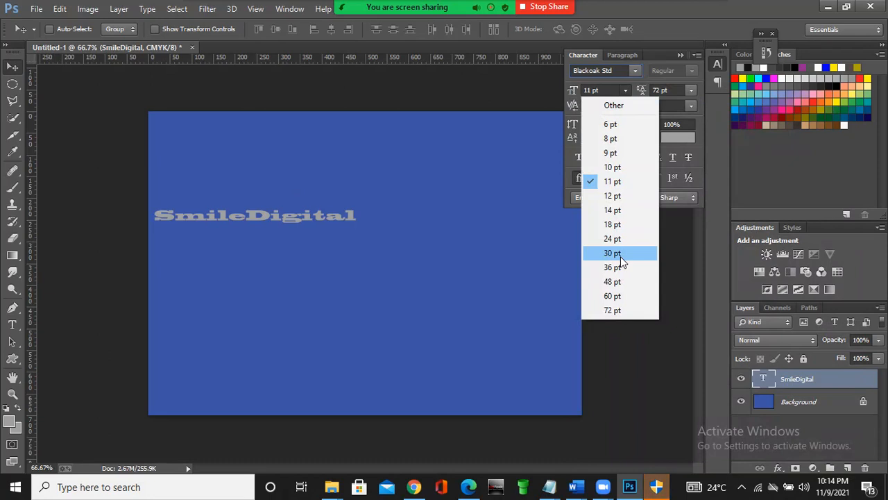
pyautogui.click(620, 271)
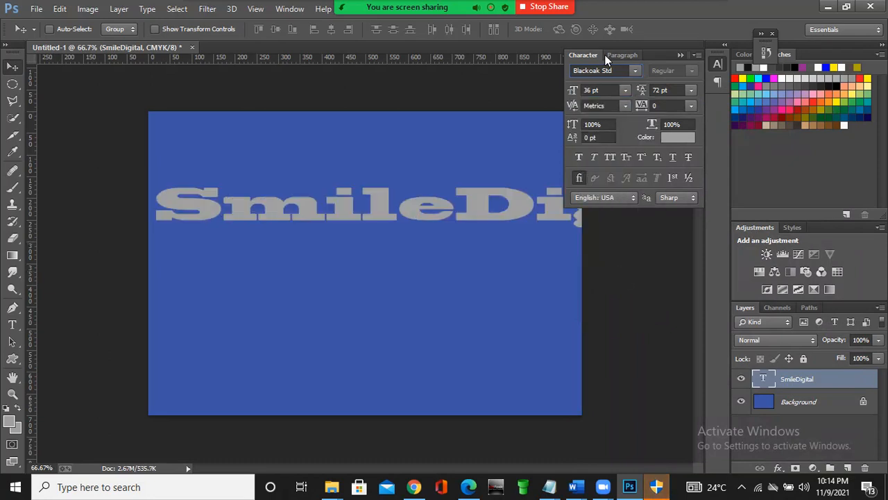
pyautogui.click(624, 90)
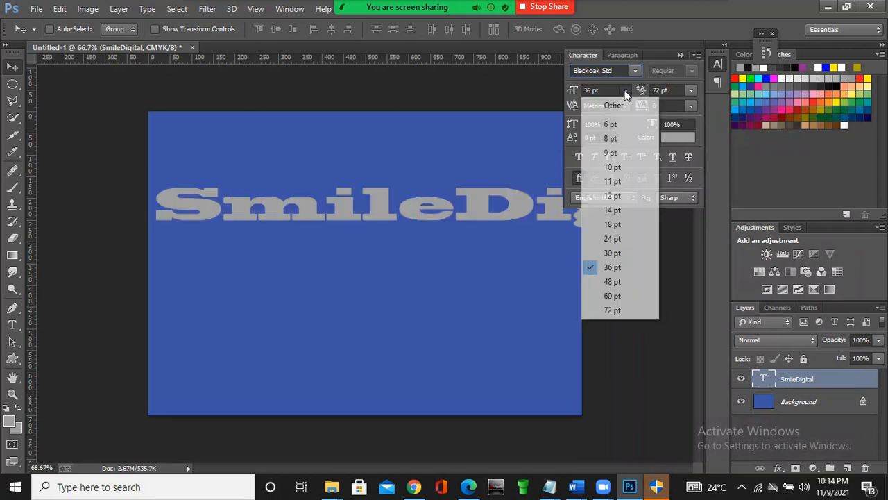
pyautogui.click(609, 226)
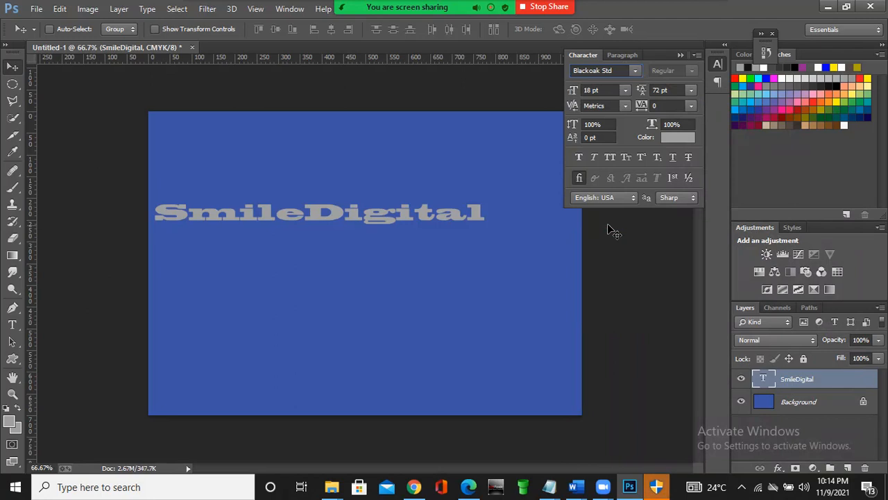
# - Set the SmileDigital text's font size to 20 pt and apply Faux Italic
pyautogui.doubleClick(590, 91)
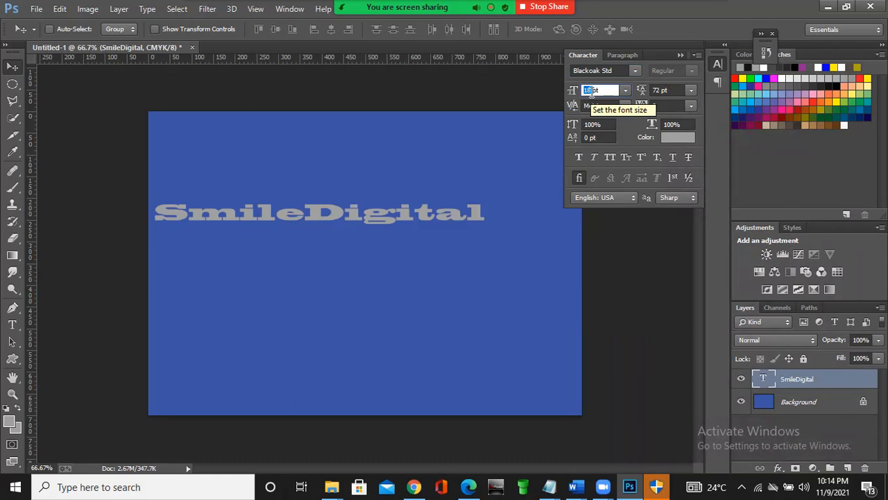
pyautogui.write('60')
pyautogui.press('BackSpace')
pyautogui.press('BackSpace')
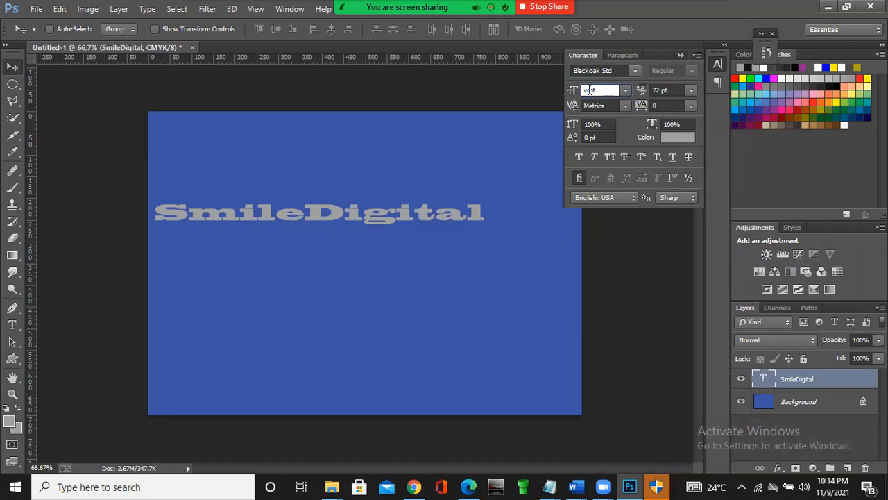
pyautogui.write('20')
pyautogui.press('Return')
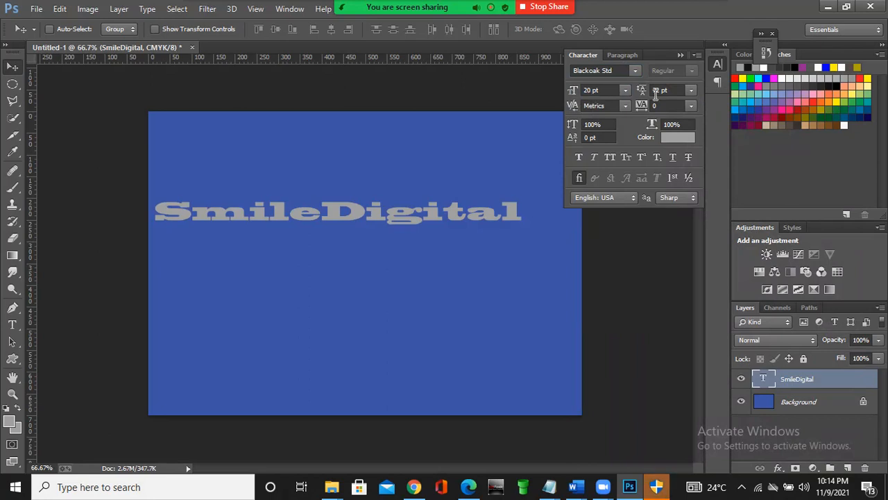
pyautogui.click(594, 159)
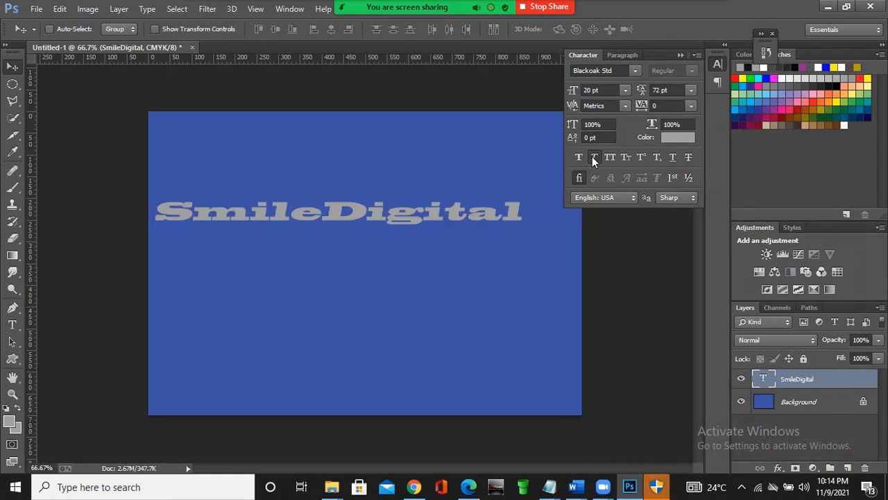
# - Try All Caps, Small Caps, Superscript, Subscript and Strikethrough on the SmileDigital text
pyautogui.click(610, 158)
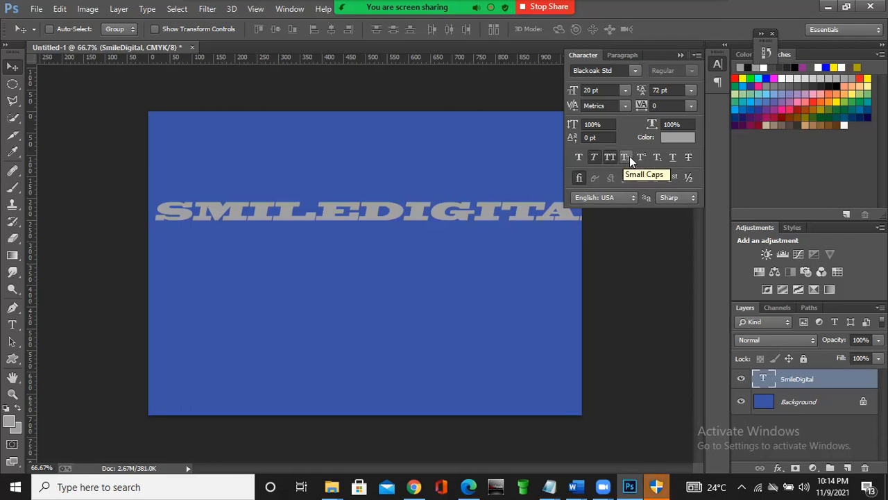
pyautogui.click(627, 157)
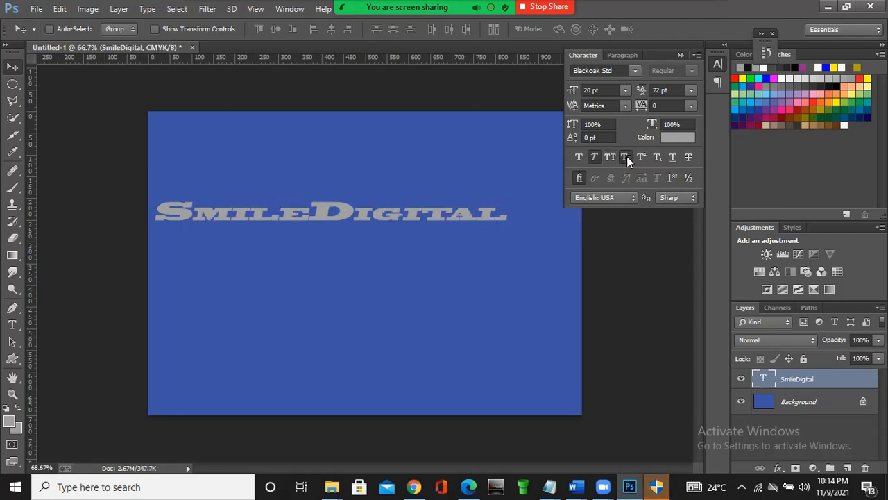
pyautogui.click(637, 157)
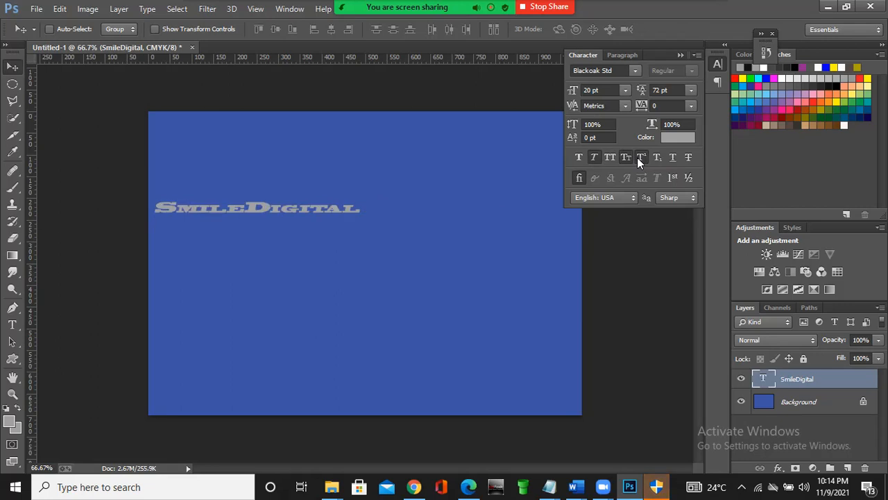
pyautogui.click(662, 157)
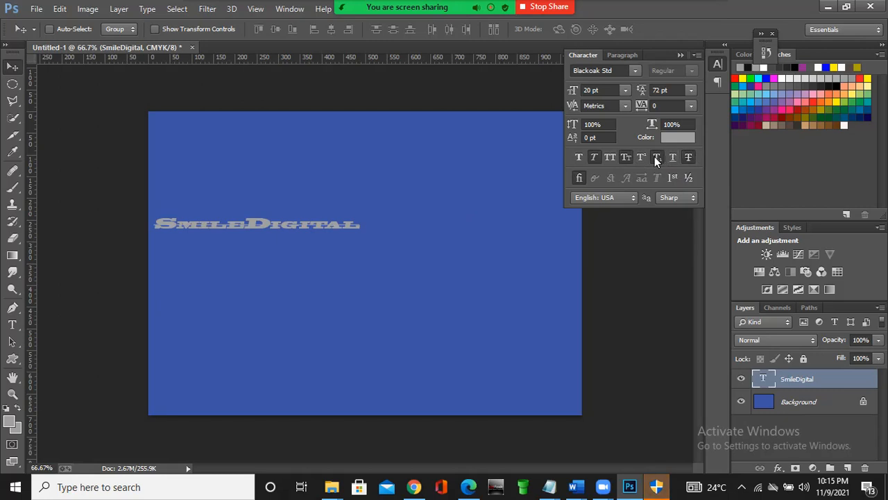
pyautogui.click(610, 157)
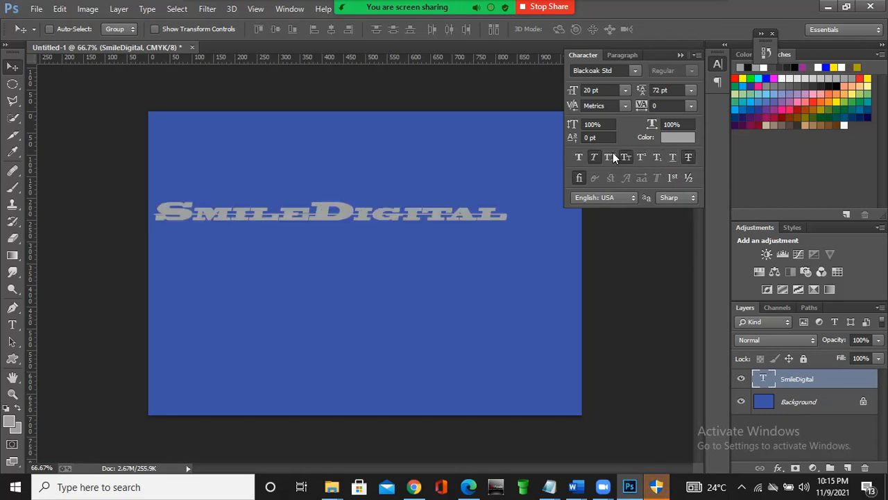
# - Clear Strikethrough, Small Caps and Faux Italic from the SmileDigital text and apply Faux Bold
pyautogui.click(687, 157)
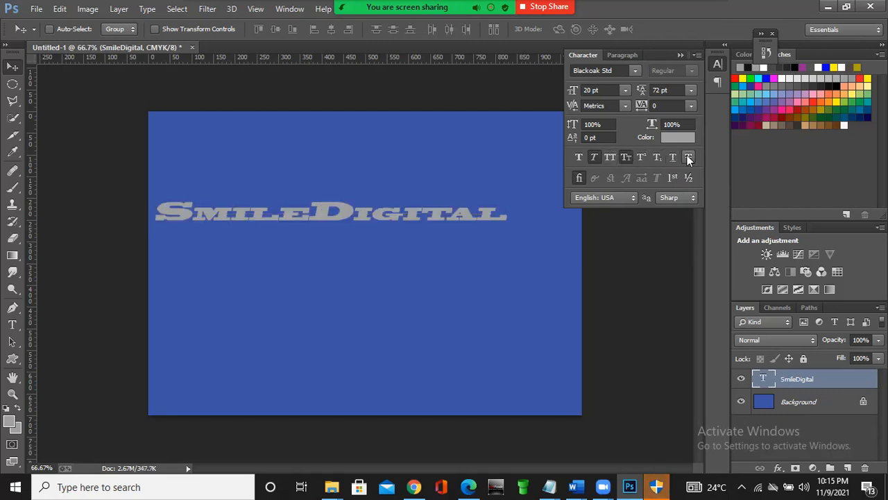
pyautogui.click(624, 158)
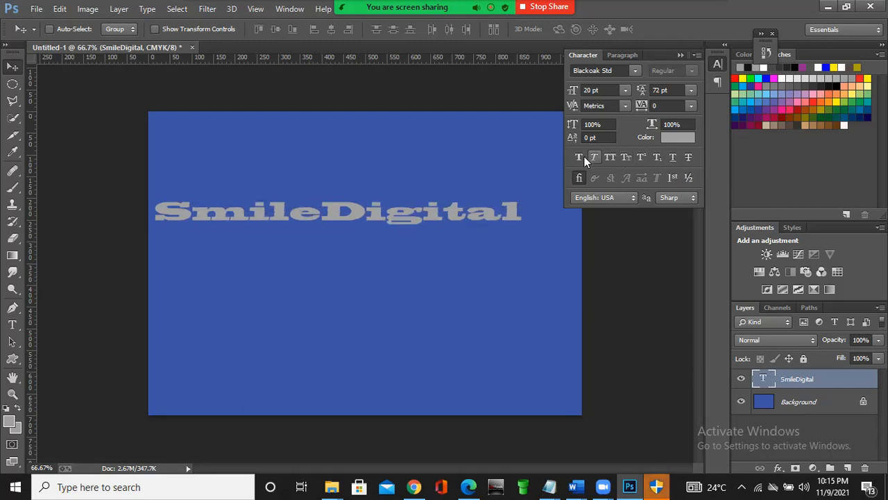
pyautogui.click(578, 158)
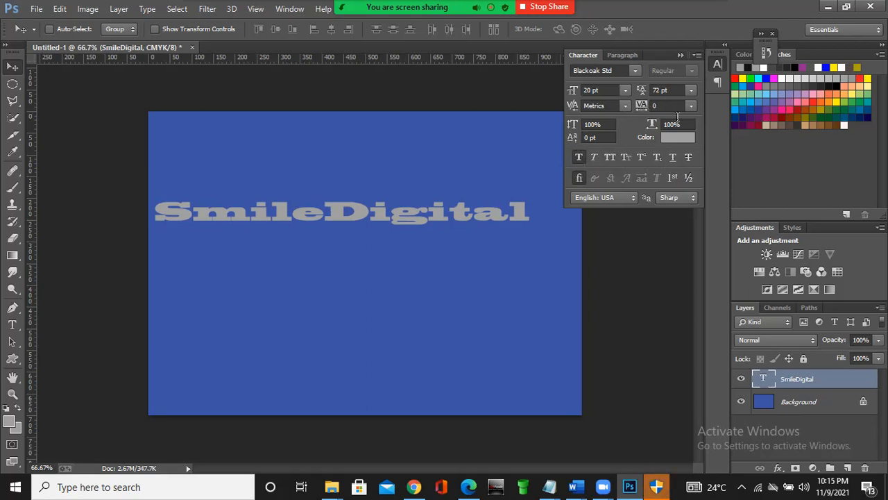
# - Change the SmileDigital text's font family to Helvetica Compressed
pyautogui.click(600, 70)
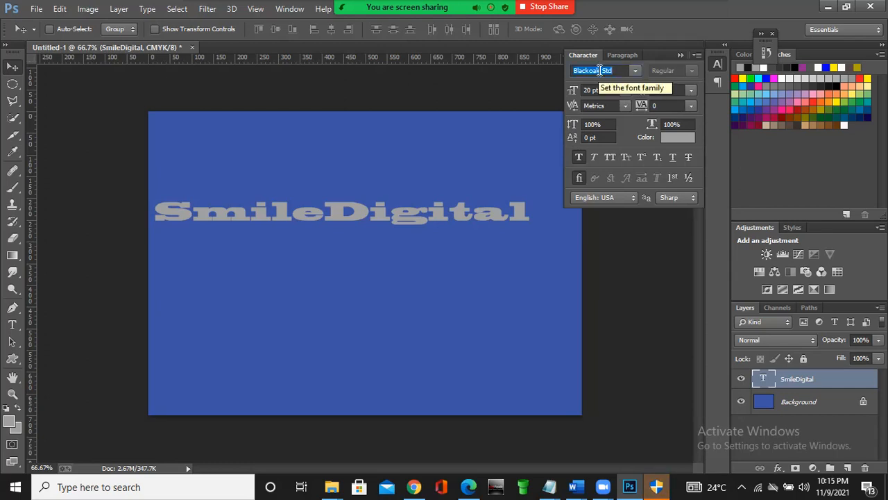
pyautogui.write('Helvetica Com...')
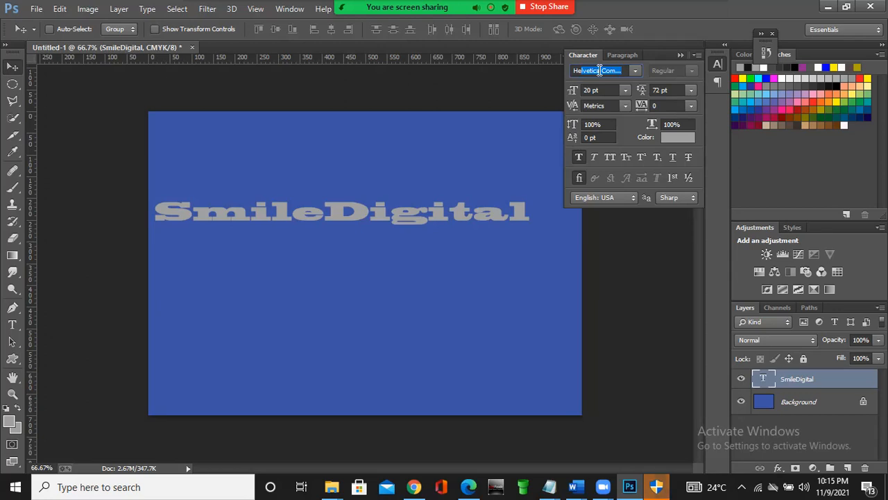
pyautogui.press('Return')
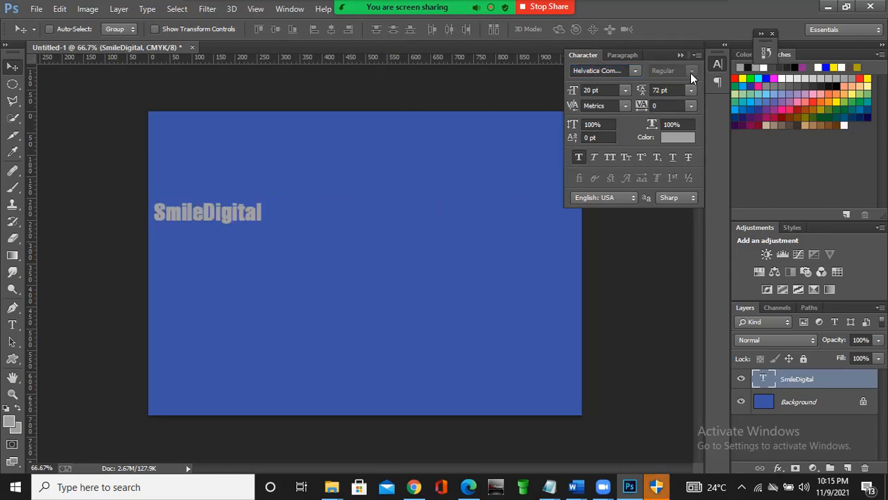
# - Set the SmileDigital text's font to Humanst521 BT and its size to 48 pt
pyautogui.click(635, 72)
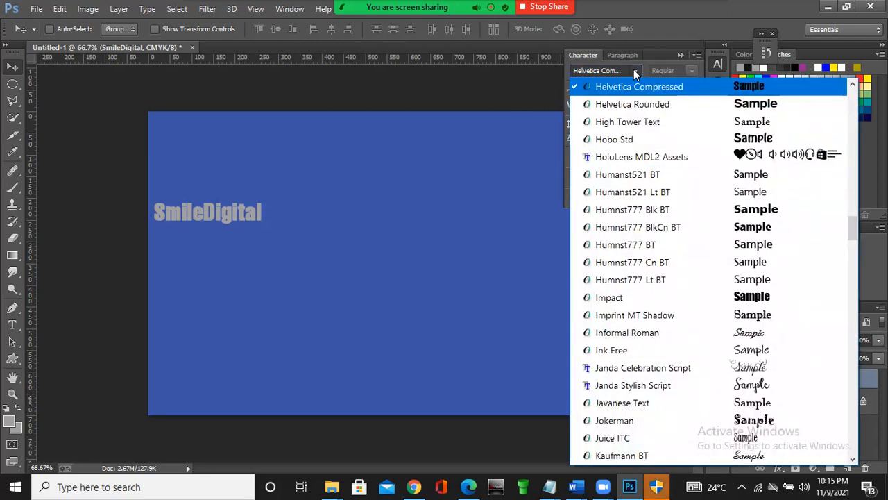
pyautogui.click(655, 174)
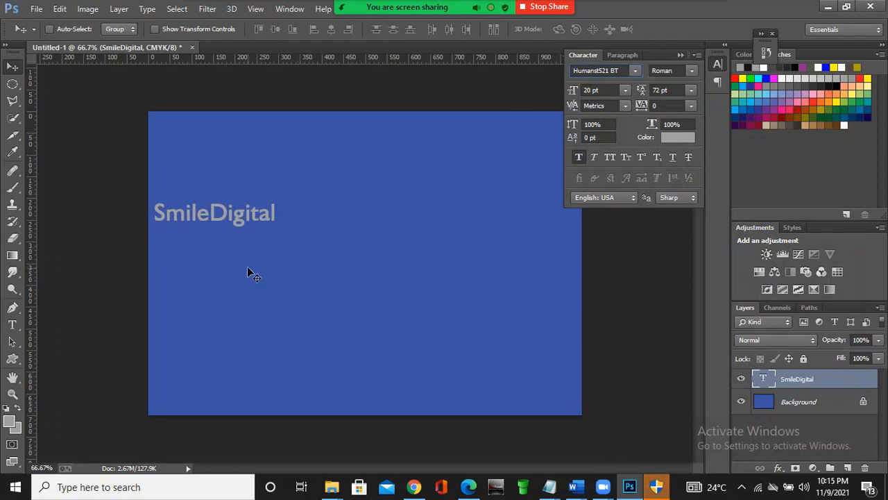
pyautogui.click(627, 89)
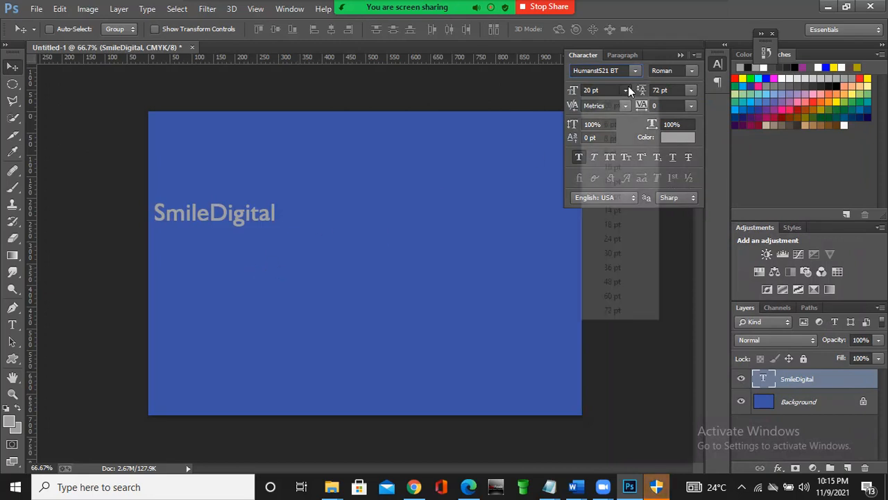
pyautogui.click(615, 281)
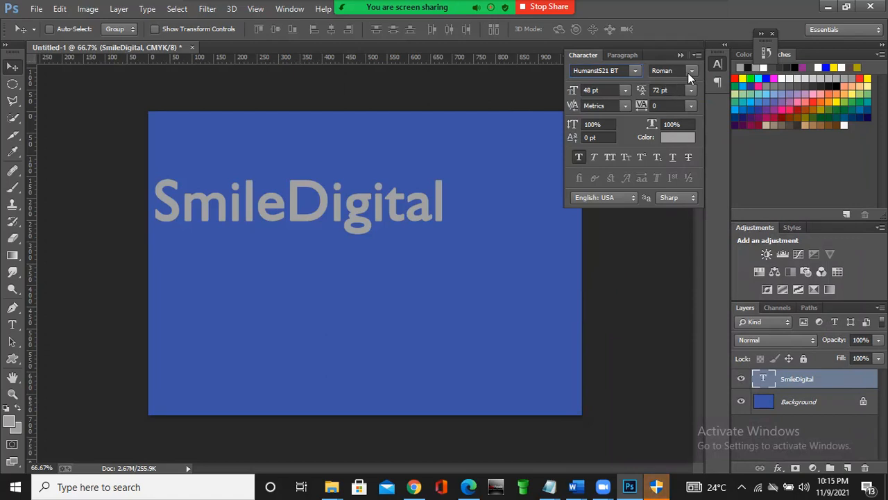
# - Try the Bold, Italic and Bold Italic font styles on the SmileDigital text, return it to Roman and collapse the character settings
pyautogui.click(691, 73)
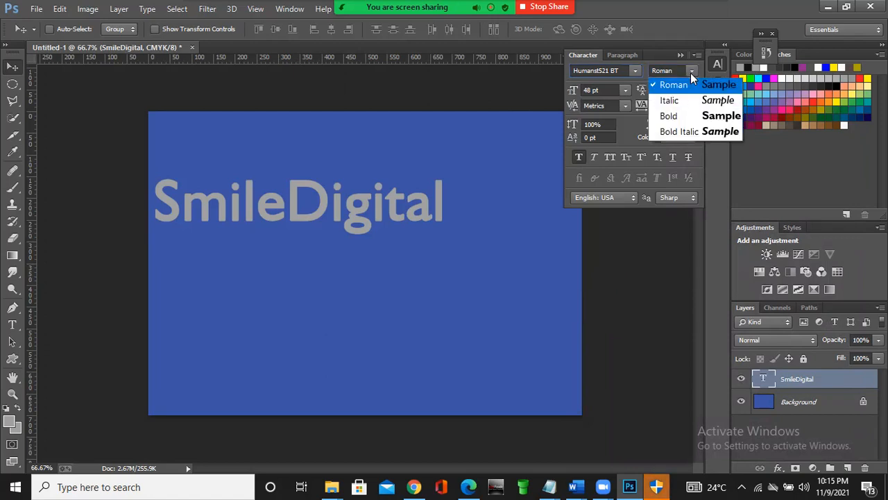
pyautogui.click(694, 116)
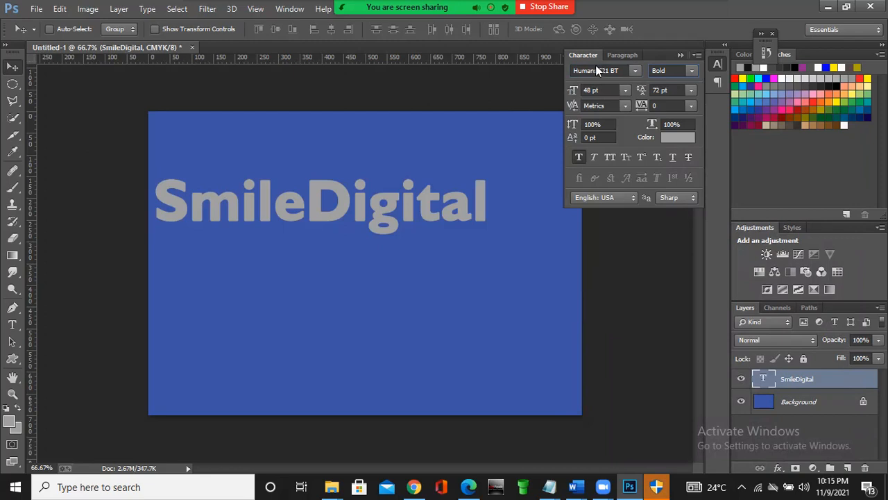
pyautogui.click(697, 70)
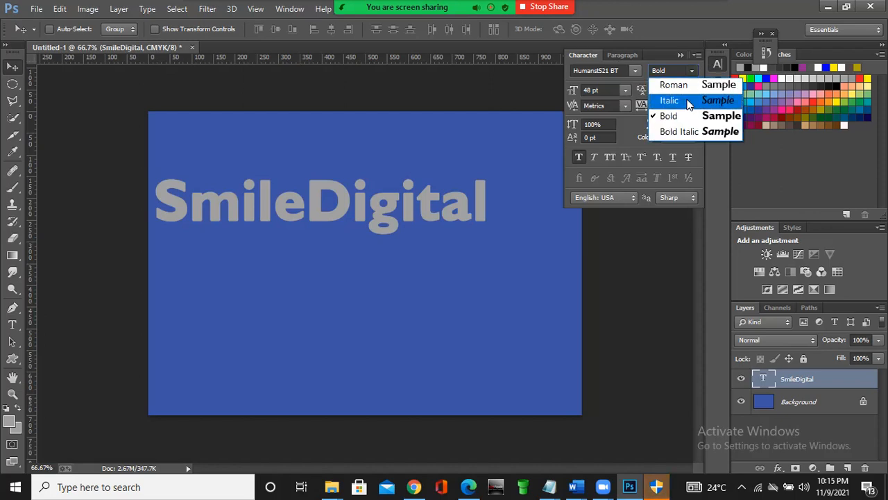
pyautogui.click(687, 99)
pyautogui.click(691, 71)
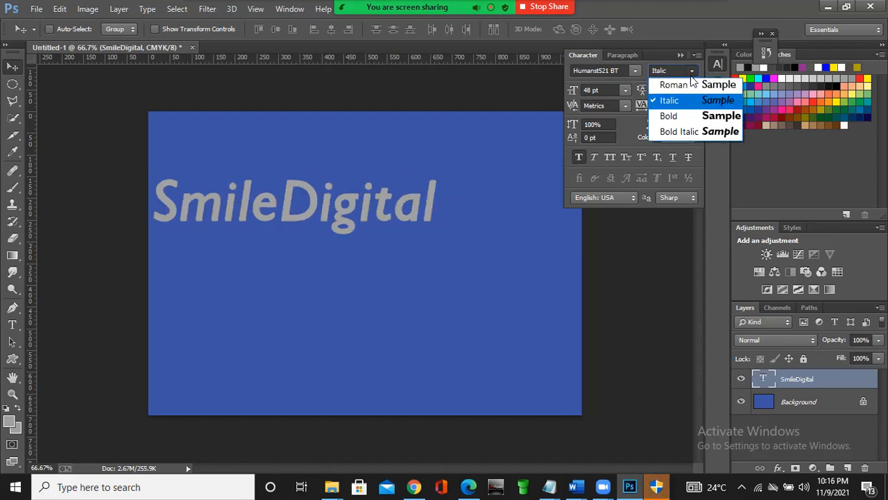
pyautogui.click(689, 131)
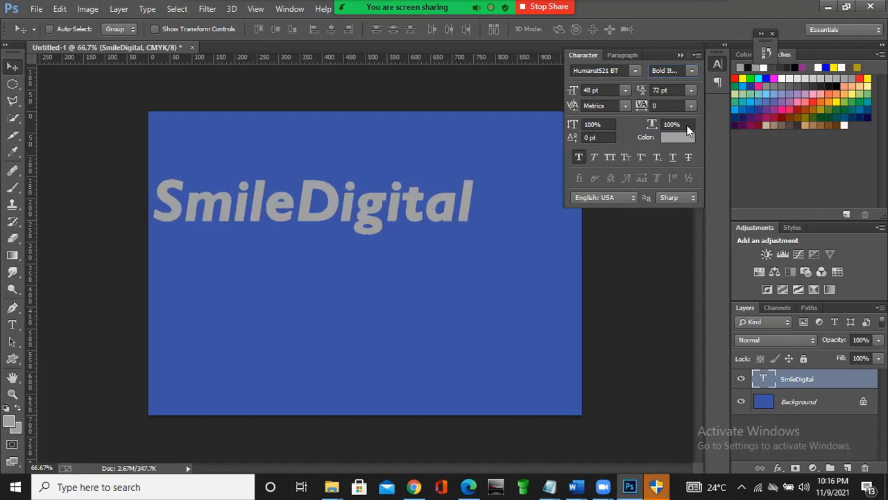
pyautogui.click(690, 72)
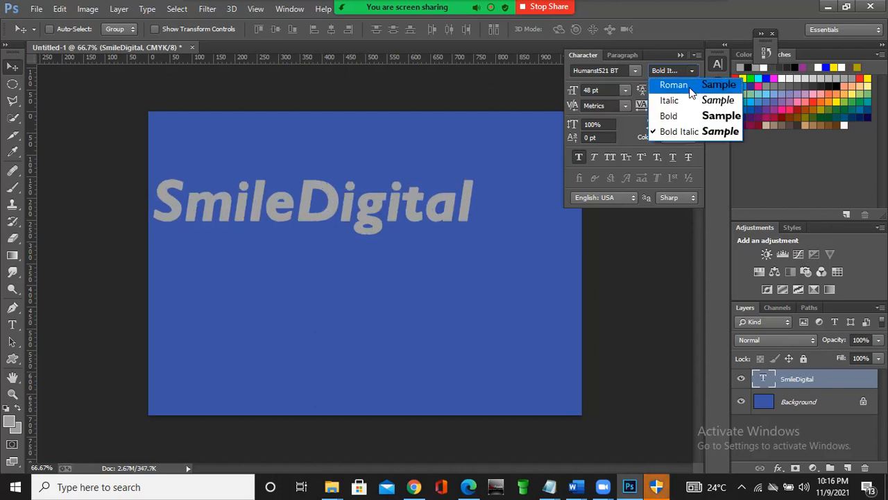
pyautogui.click(690, 87)
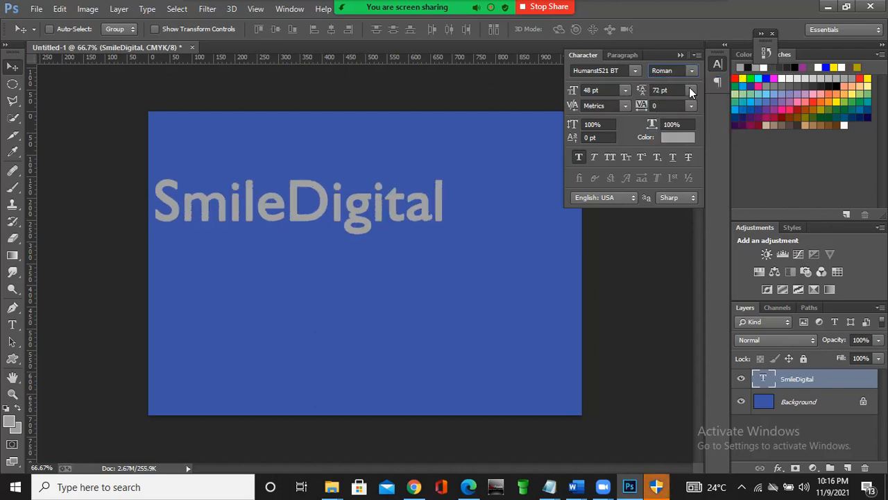
pyautogui.click(680, 55)
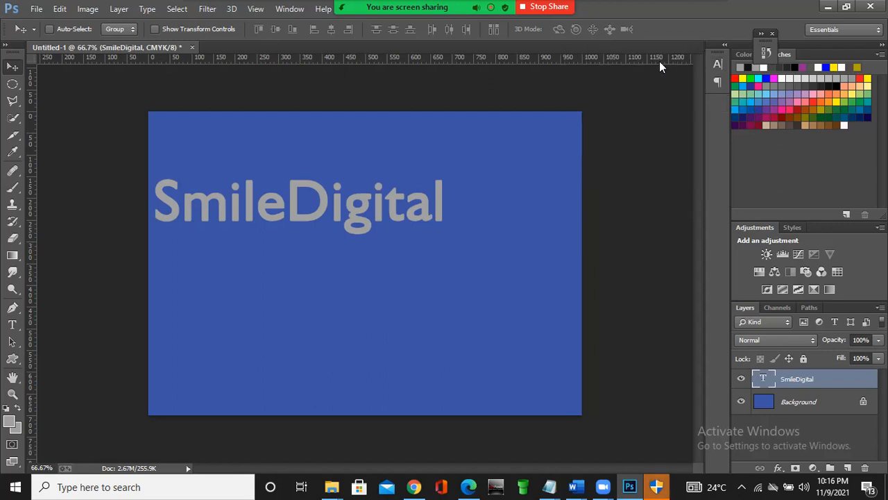
# - Examine the tool variants grouped with the shape, path selection and marquee tools, then return to the Move tool
pyautogui.click(12, 359)
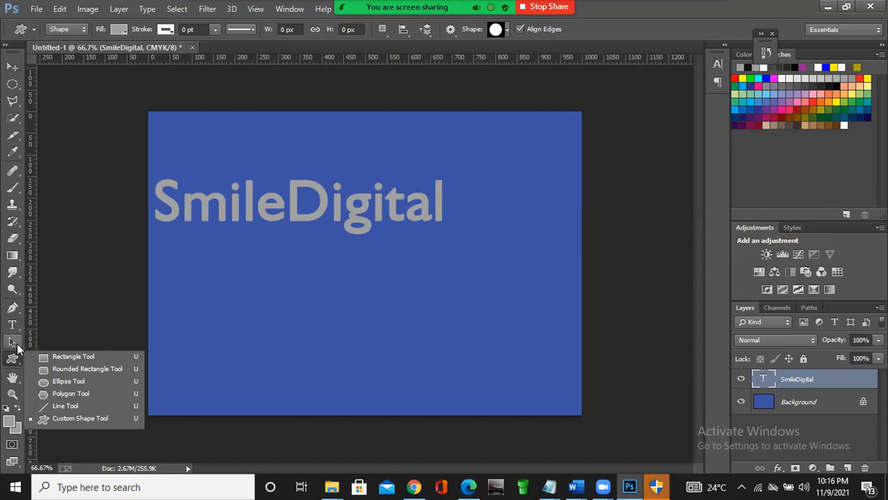
pyautogui.click(18, 347)
pyautogui.click(17, 347)
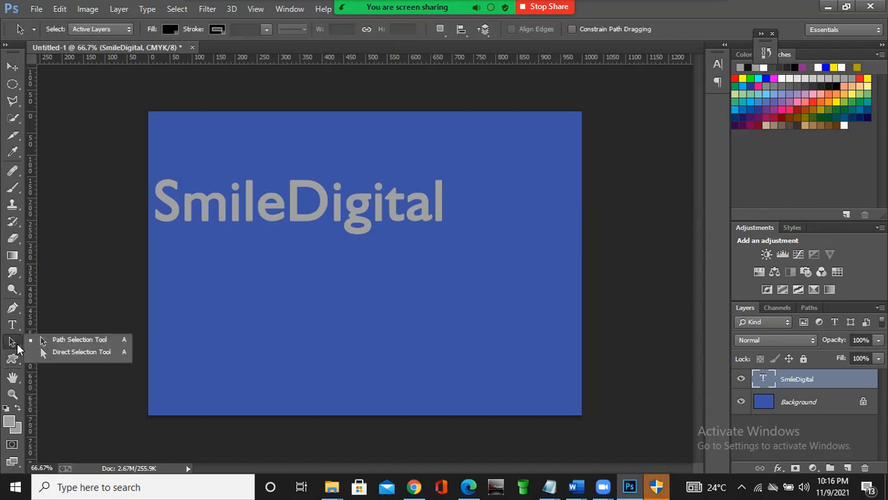
pyautogui.click(13, 85)
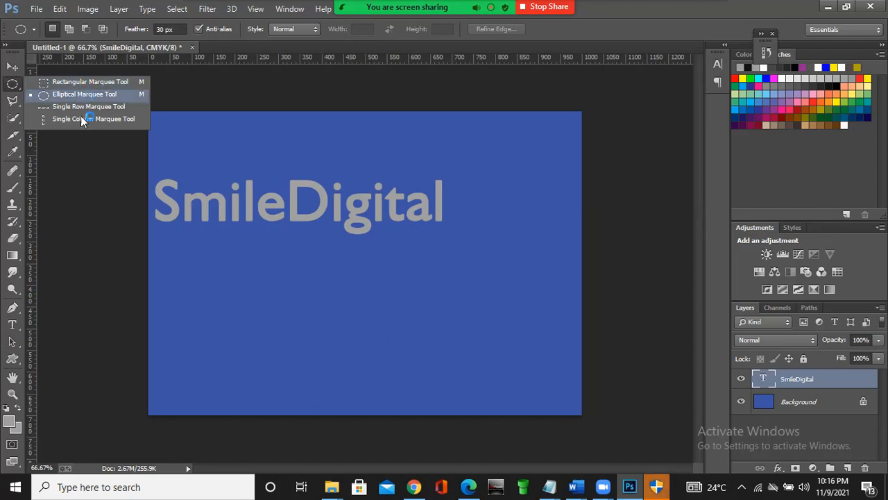
pyautogui.click(15, 360)
pyautogui.click(30, 360)
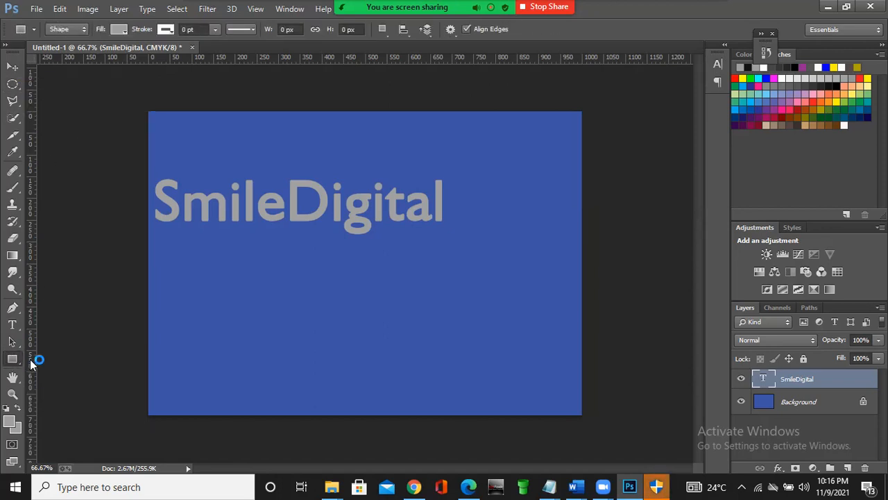
pyautogui.click(13, 68)
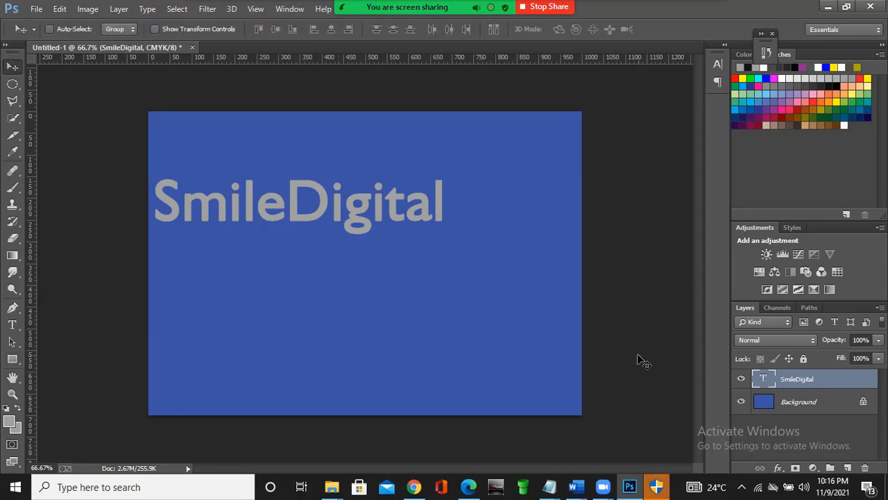
# - Change the SmileDigital text's colour to red (#dd0a16) in the character settings
pyautogui.click(718, 64)
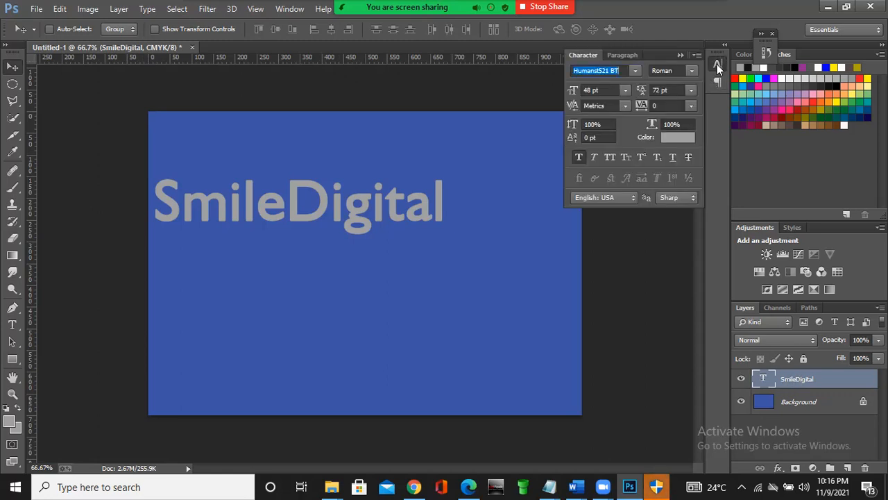
pyautogui.click(674, 138)
pyautogui.moveTo(671, 258); pyautogui.dragTo(688, 254)
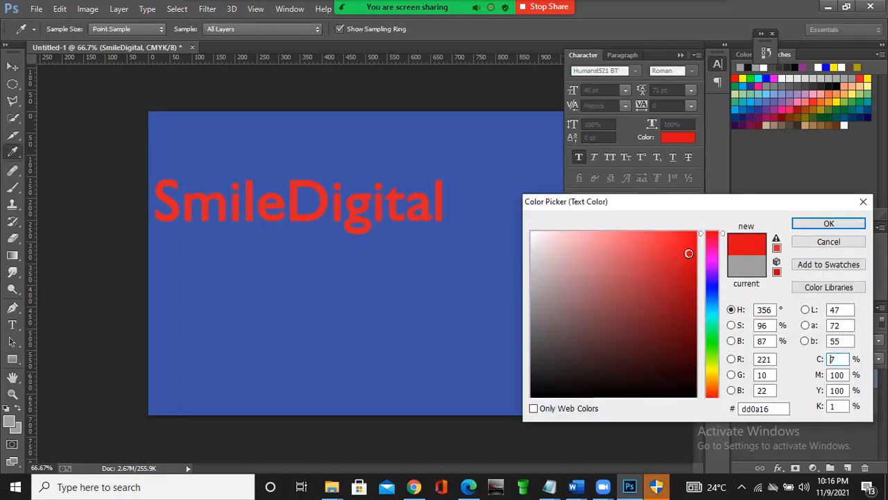
pyautogui.click(819, 224)
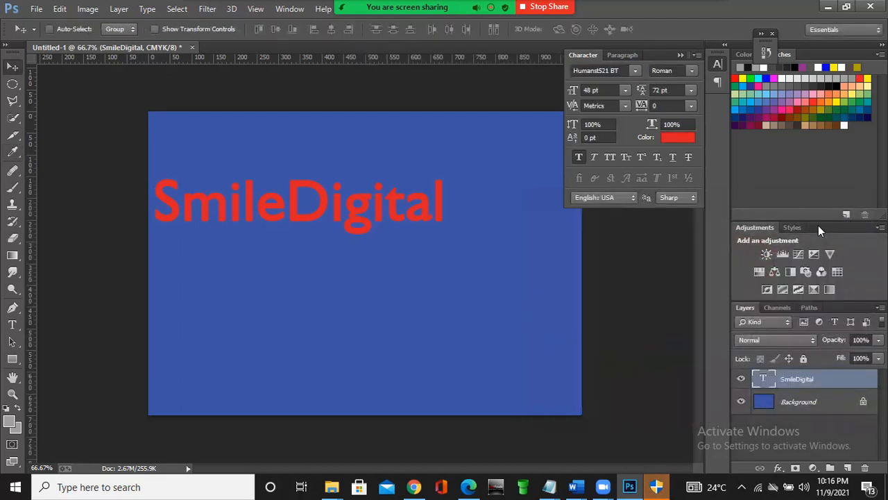
# - Change the SmileDigital text's colour to near-black (#030000)
pyautogui.click(674, 139)
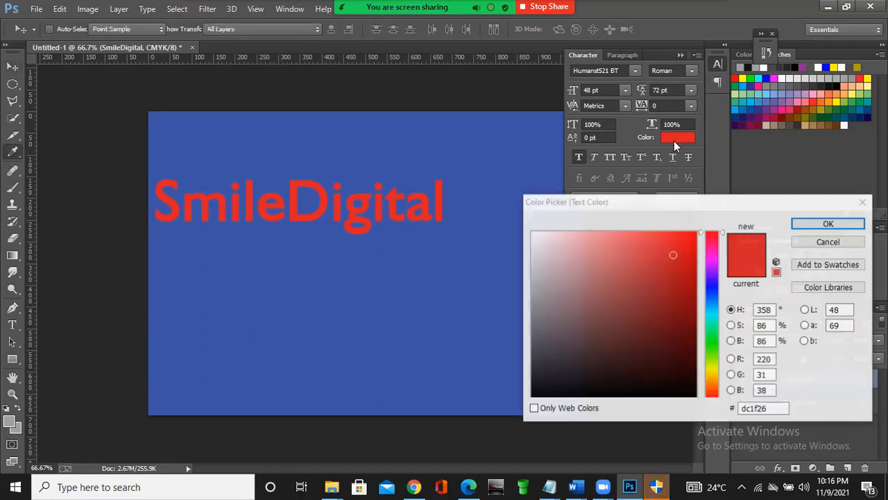
pyautogui.click(678, 394)
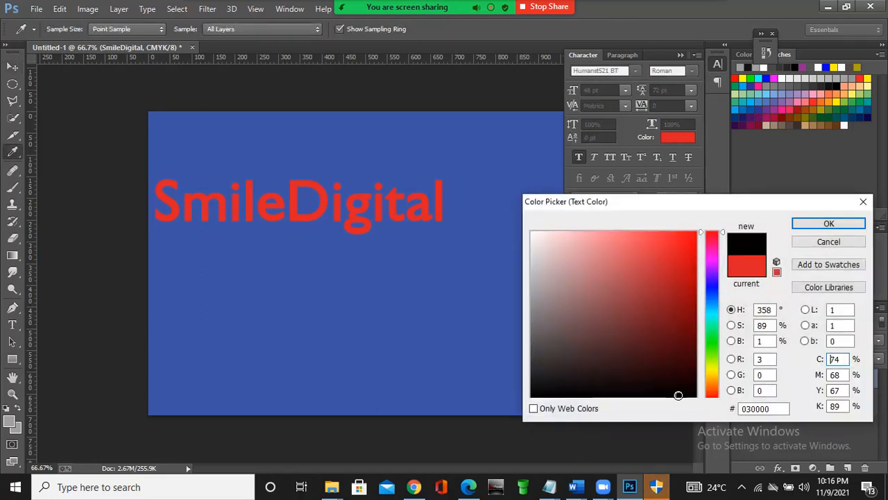
pyautogui.click(806, 224)
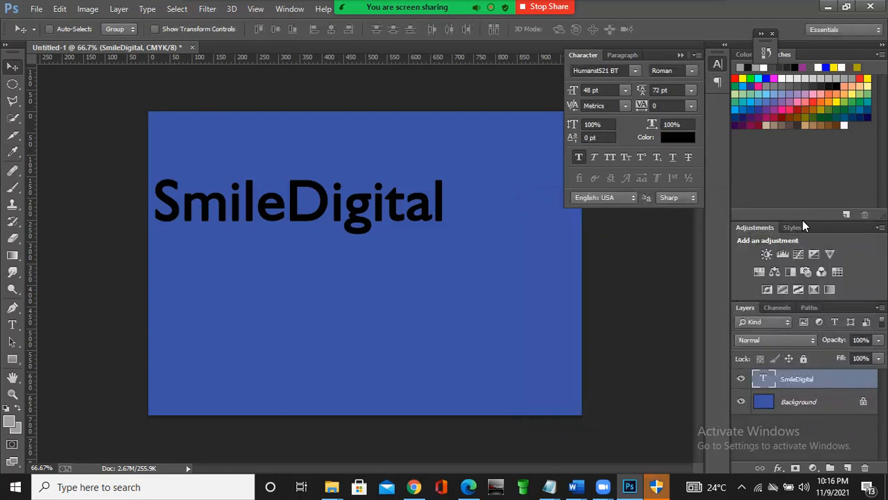
# - Change the SmileDigital text's colour to near-white (#fcfcfc) and collapse the character settings
pyautogui.click(682, 139)
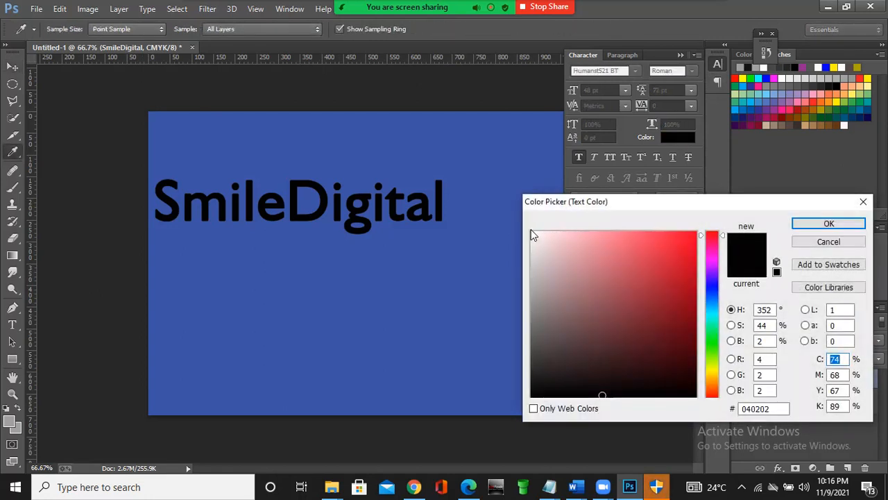
pyautogui.click(531, 233)
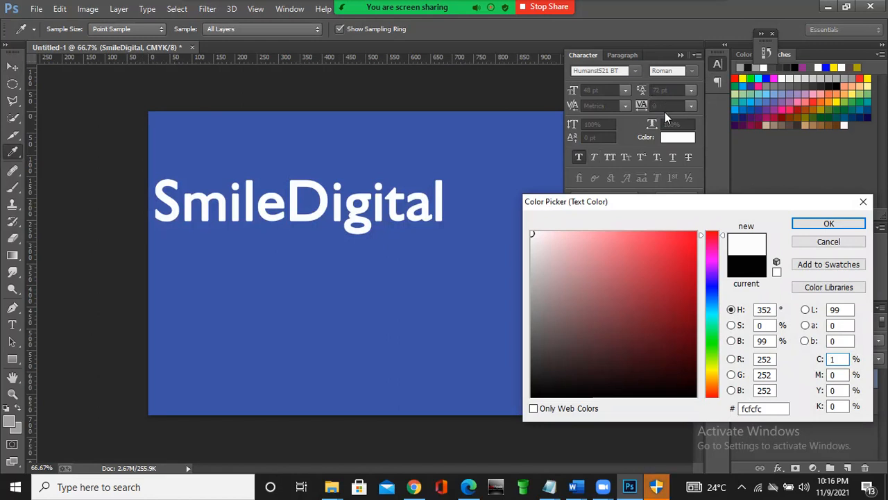
pyautogui.click(830, 224)
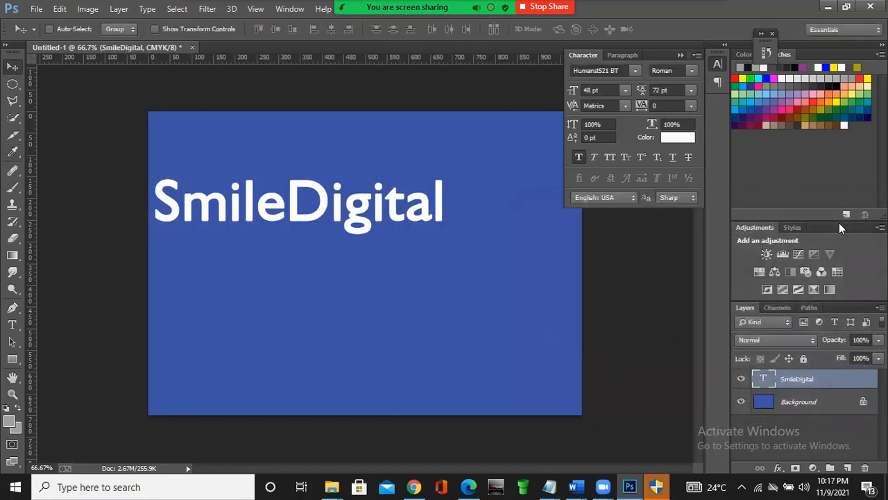
pyautogui.click(678, 55)
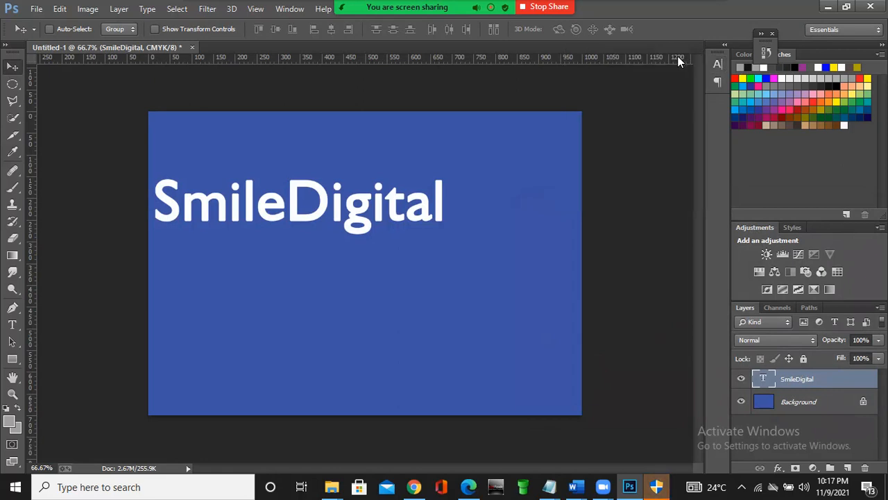
# - Activate the Rectangle tool and set its fill to a light grey swatch and its stroke colour to white
pyautogui.click(12, 359)
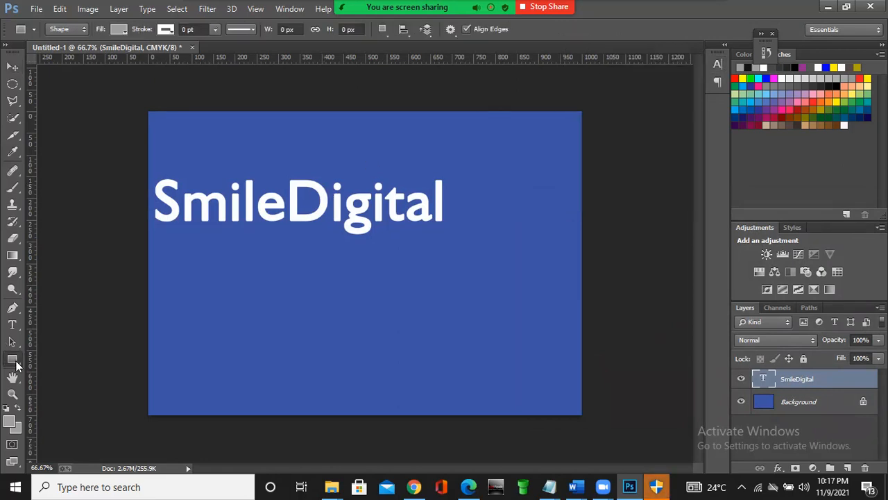
pyautogui.click(121, 30)
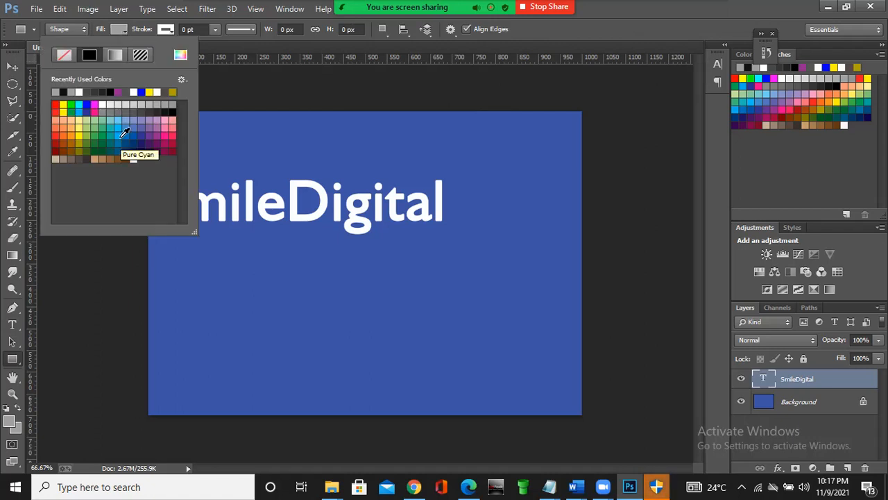
pyautogui.click(172, 105)
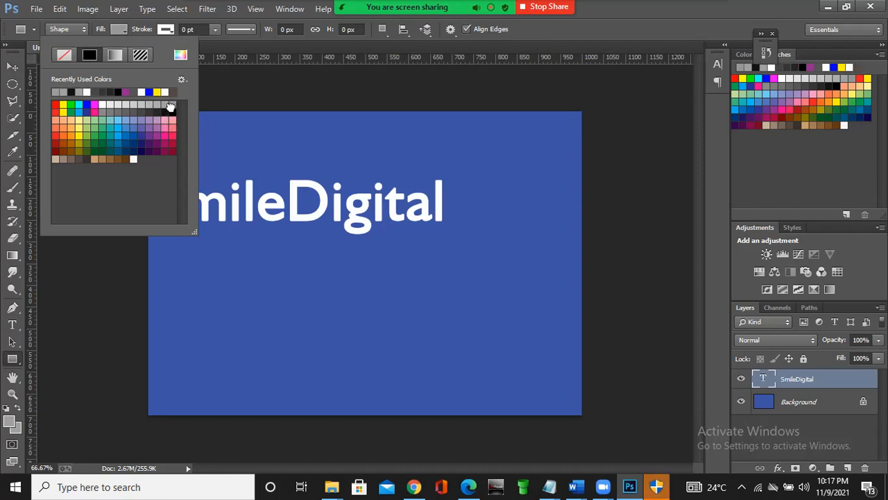
pyautogui.click(125, 29)
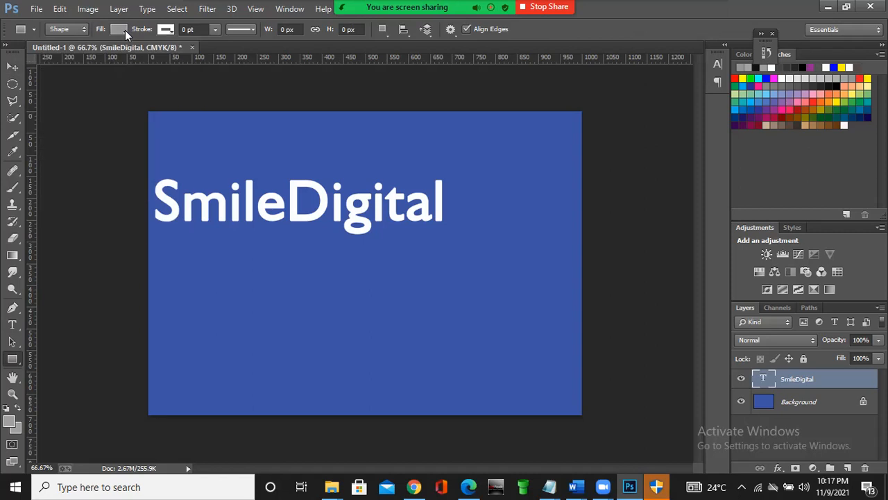
pyautogui.click(170, 31)
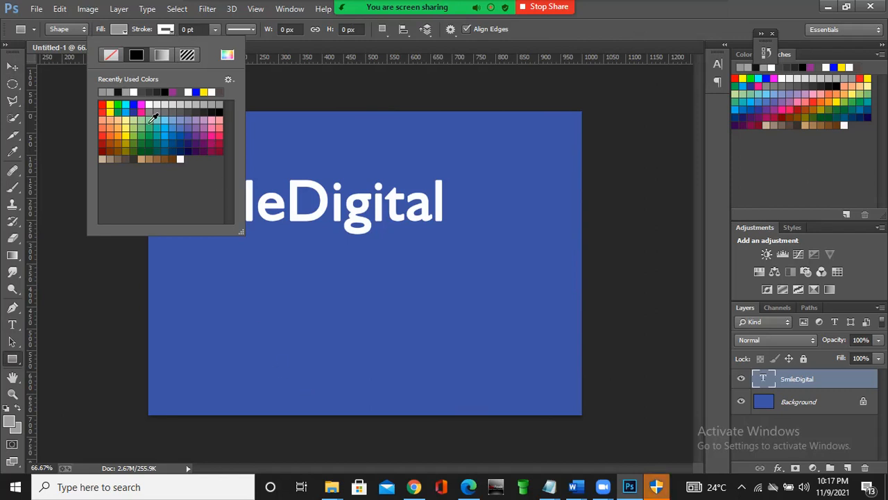
pyautogui.click(180, 159)
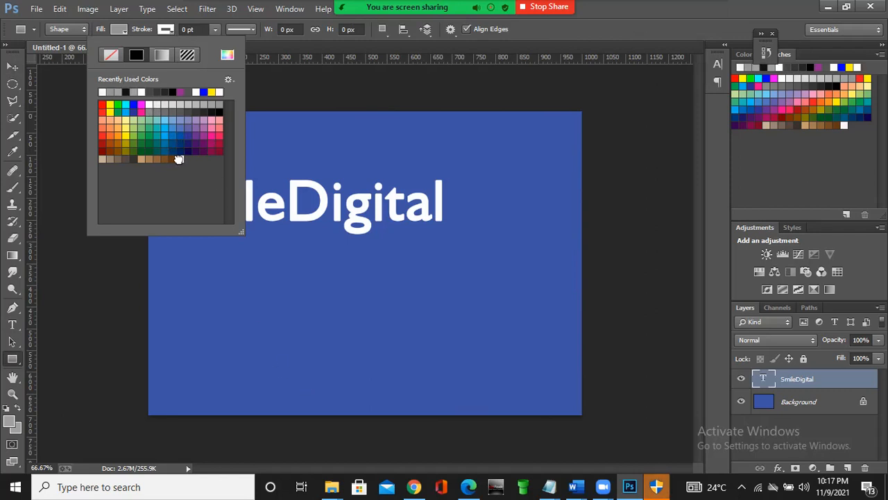
pyautogui.click(187, 29)
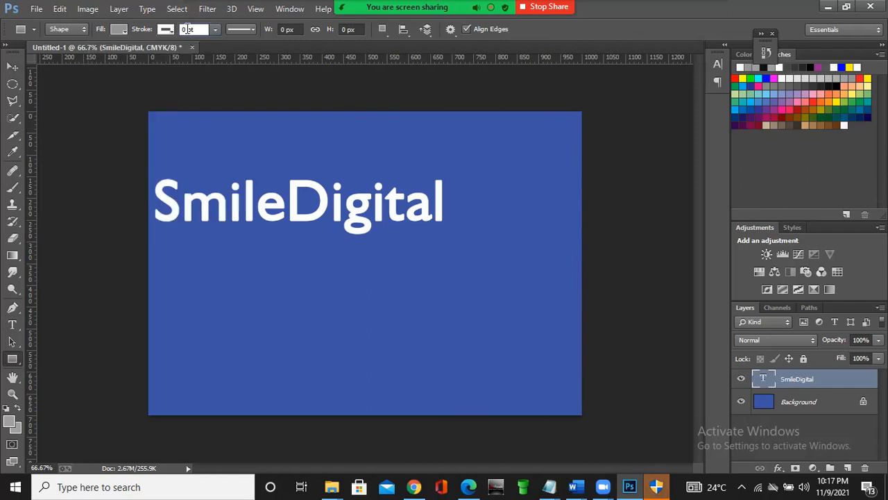
pyautogui.press('1')
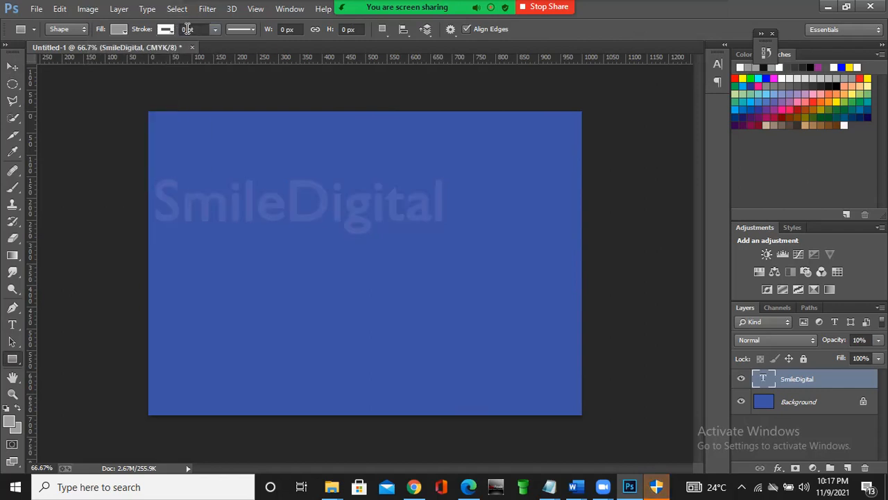
pyautogui.press('Delete')
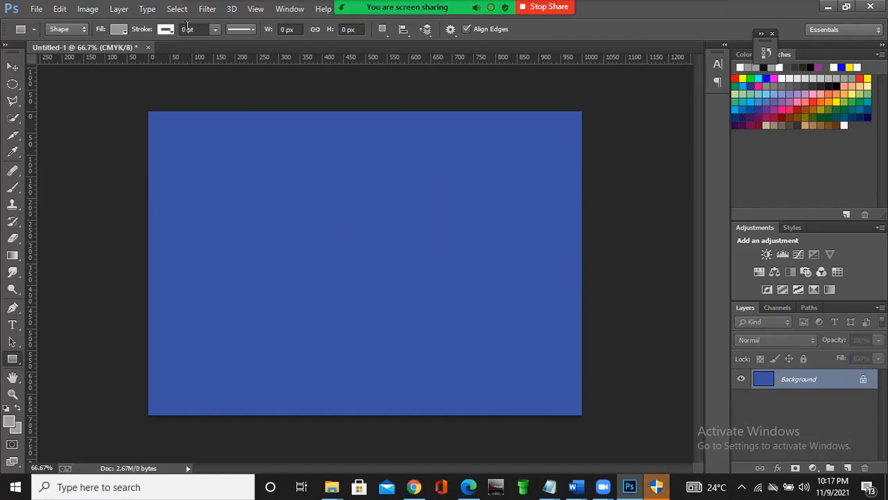
# - Set the Rectangle tool's stroke width to 2 pt
pyautogui.click(185, 29)
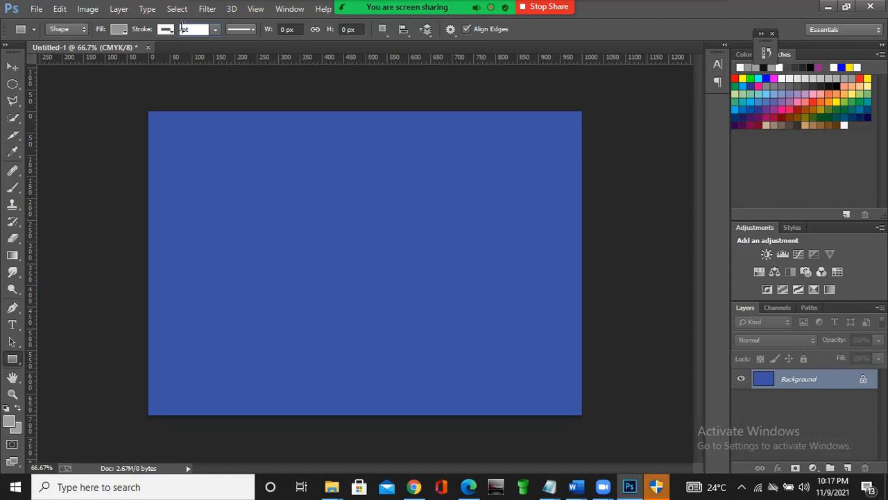
pyautogui.press('Return')
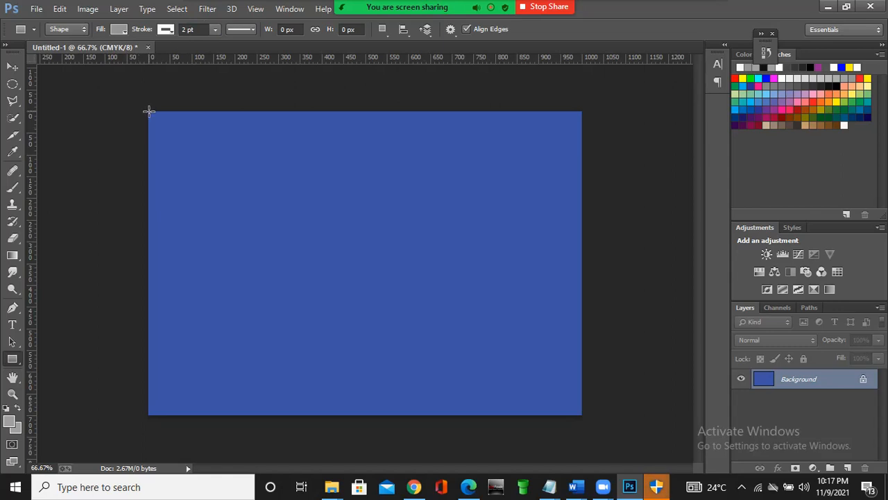
# - Try a canvas-covering rectangle of about 1001 x 701 px, and undo back to the SmileDigital text at 100% opacity
pyautogui.moveTo(149, 110); pyautogui.dragTo(582, 414)
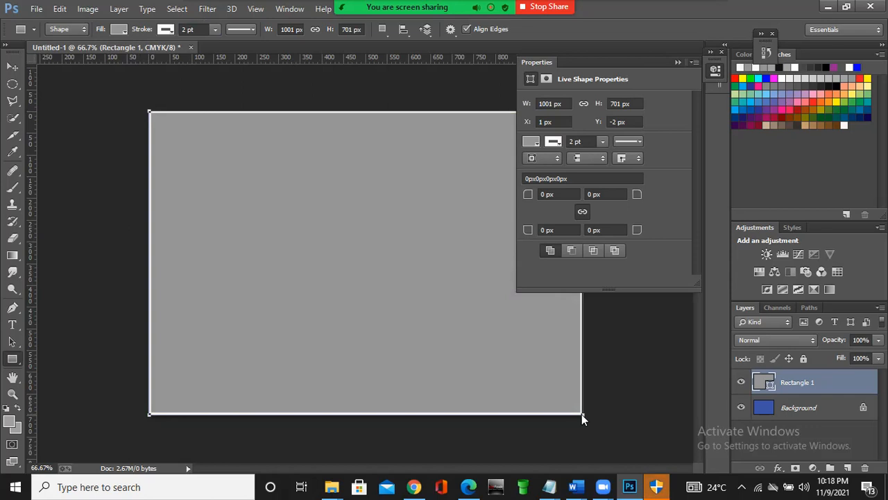
pyautogui.click(680, 61)
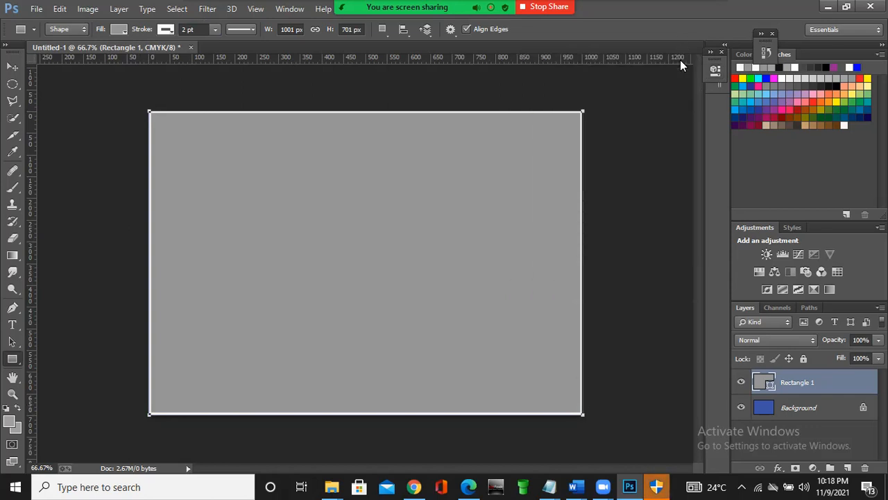
pyautogui.hotkey('ctrl', 'z')
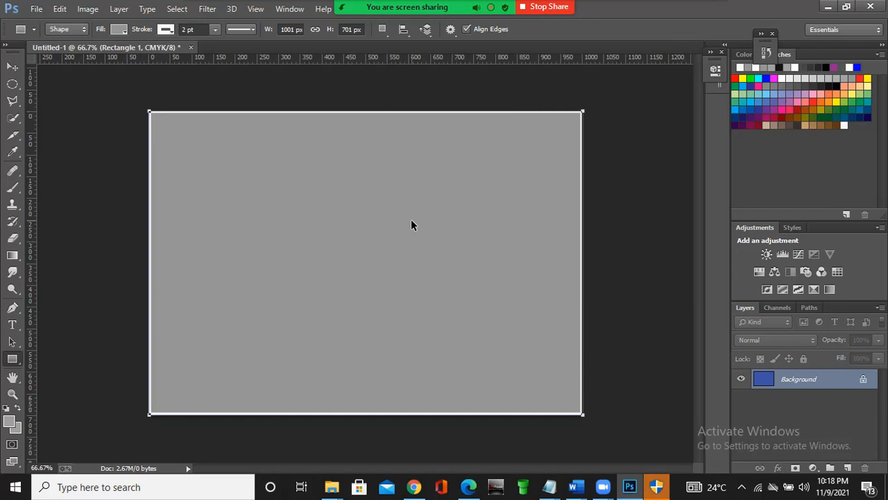
pyautogui.hotkey('ctrl', 'z')
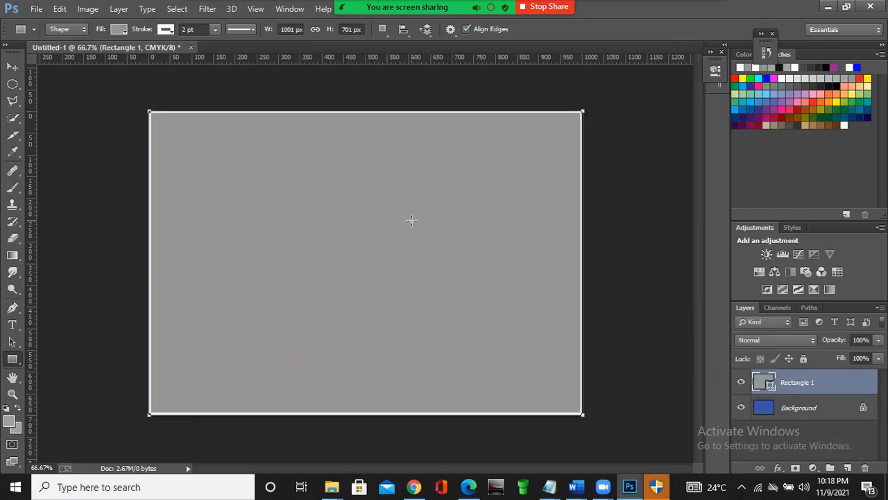
pyautogui.hotkey('ctrl', 'alt', 'z')
pyautogui.hotkey('ctrl', 'alt', 'z')
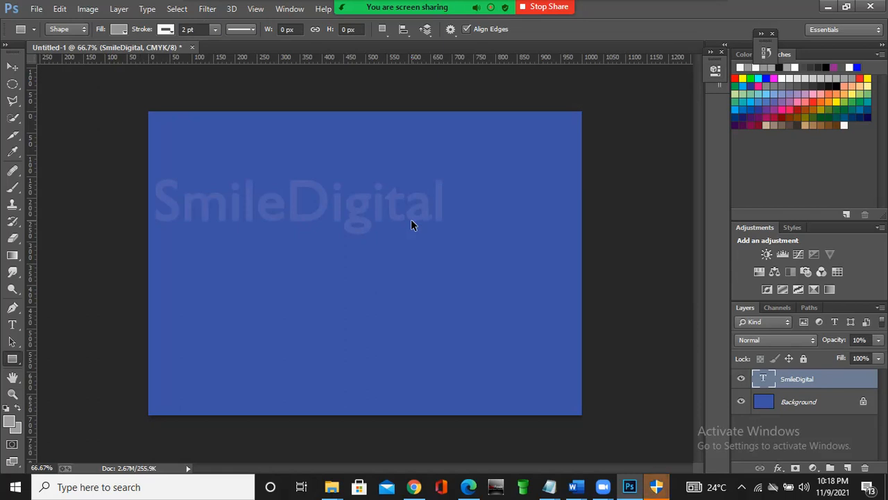
pyautogui.hotkey('ctrl', 'alt', 'z')
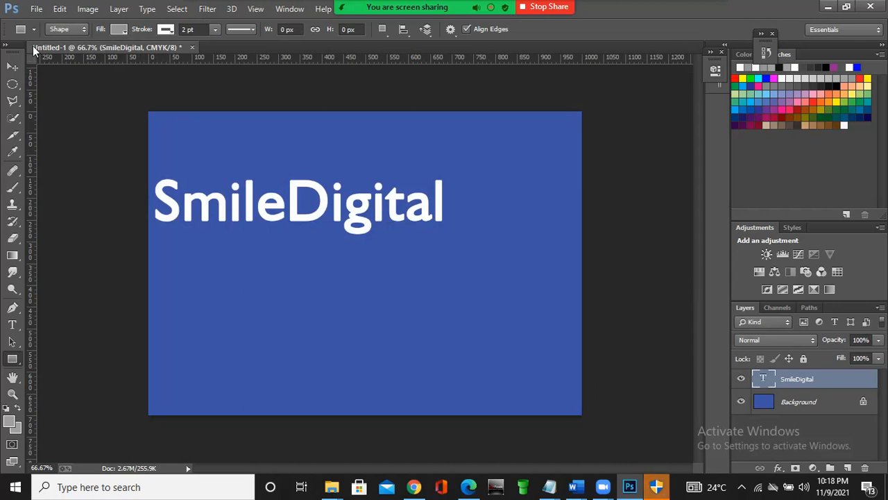
# - Draw a canvas-covering rectangle of about 1002 x 705 px directly above the Background layer, beneath the SmileDigital text
pyautogui.click(9, 70)
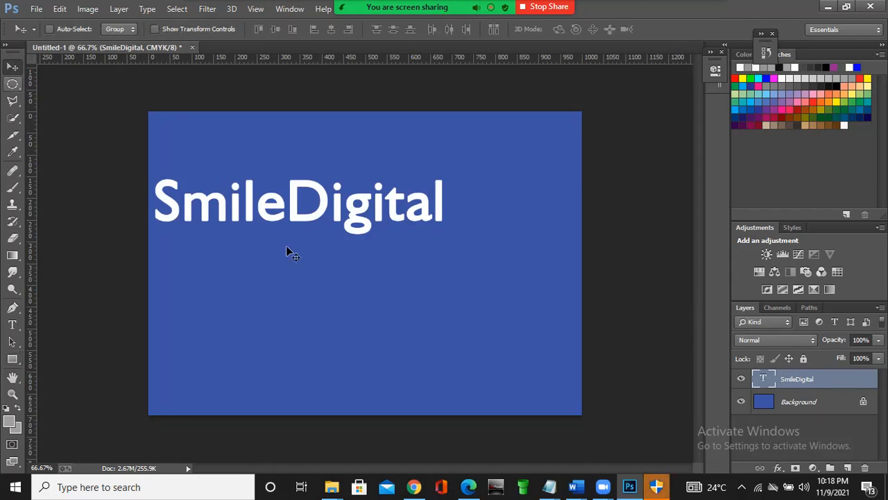
pyautogui.click(811, 404)
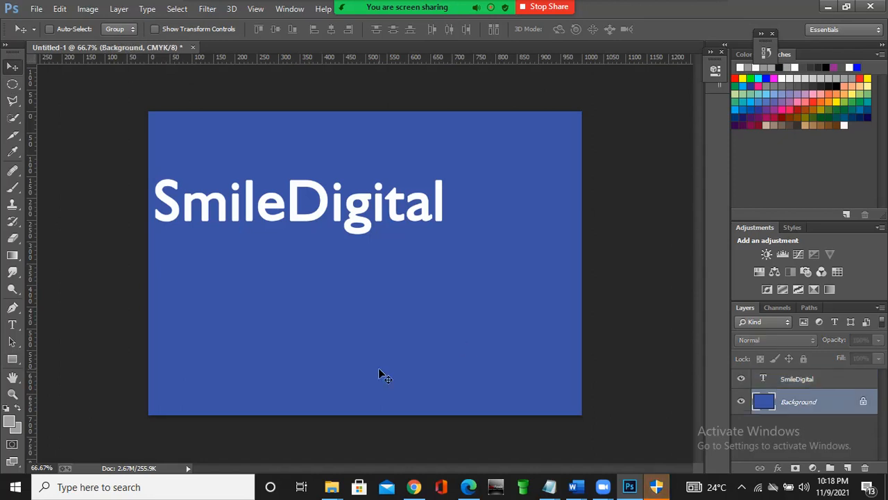
pyautogui.click(13, 359)
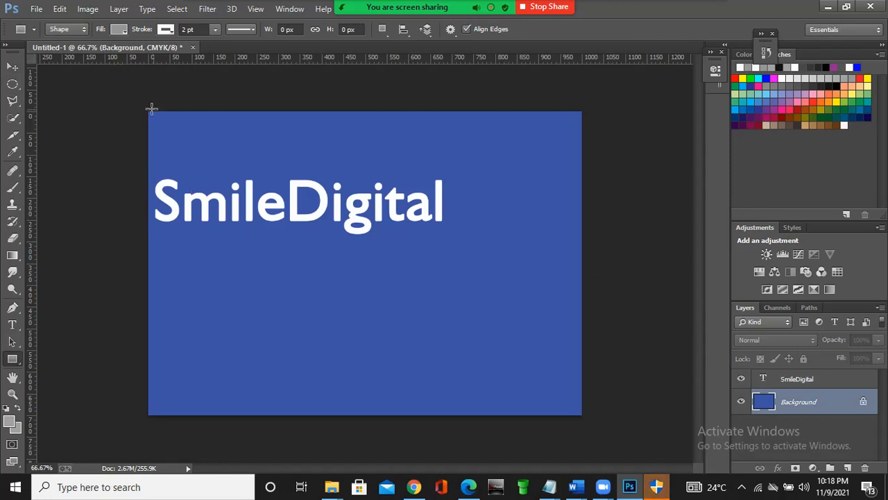
pyautogui.moveTo(148, 109); pyautogui.dragTo(581, 414)
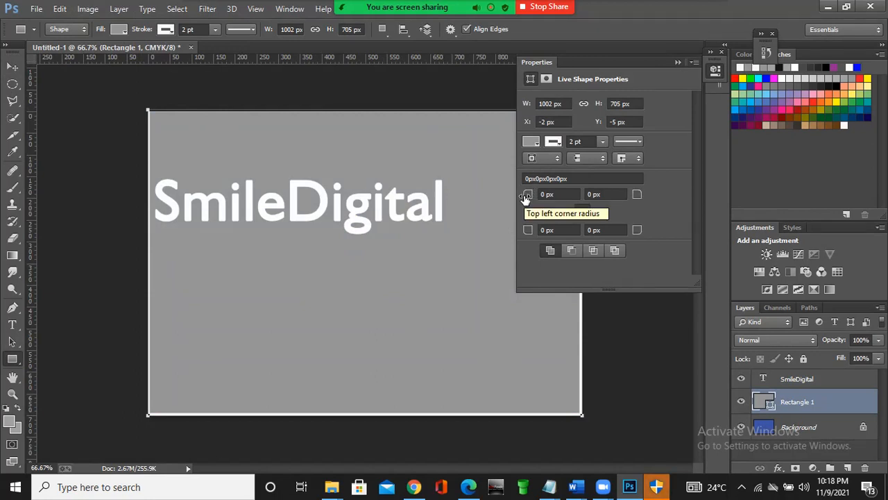
# - Try corner radii of 17 px and 31 px on the rectangle, return them to 0 px and collapse its properties
pyautogui.moveTo(525, 198); pyautogui.dragTo(534, 195)
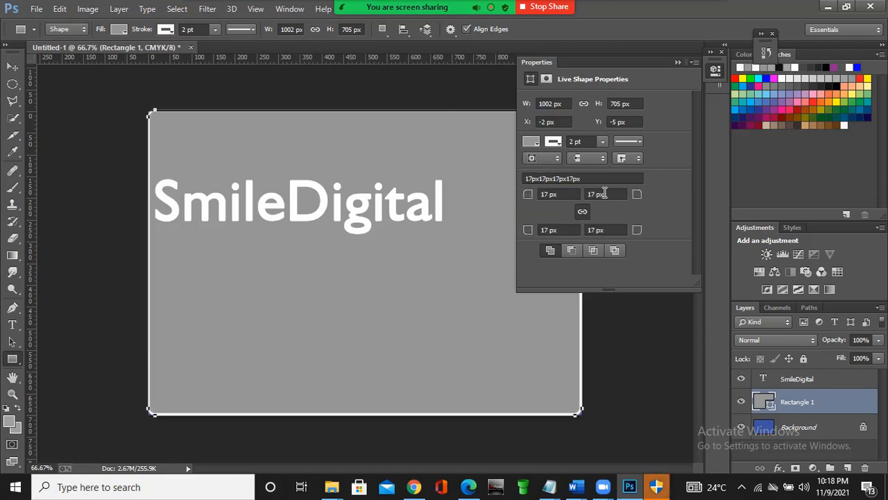
pyautogui.moveTo(527, 194); pyautogui.dragTo(537, 192)
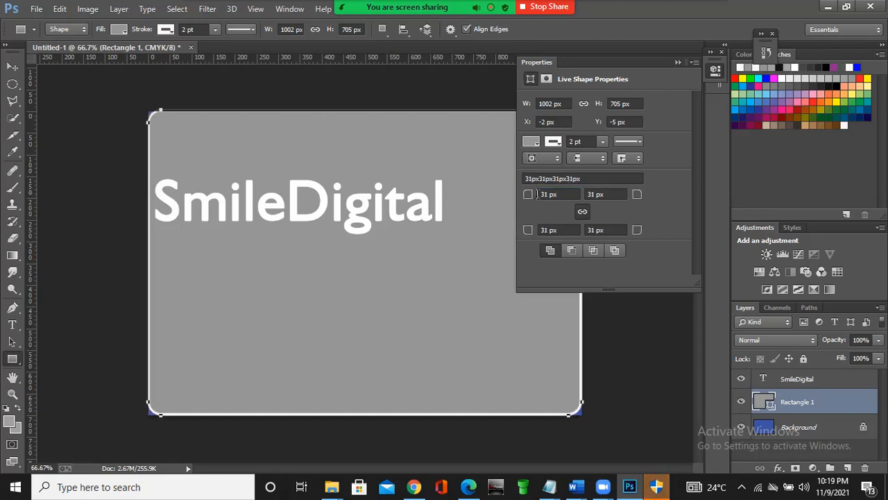
pyautogui.moveTo(533, 199); pyautogui.dragTo(508, 205)
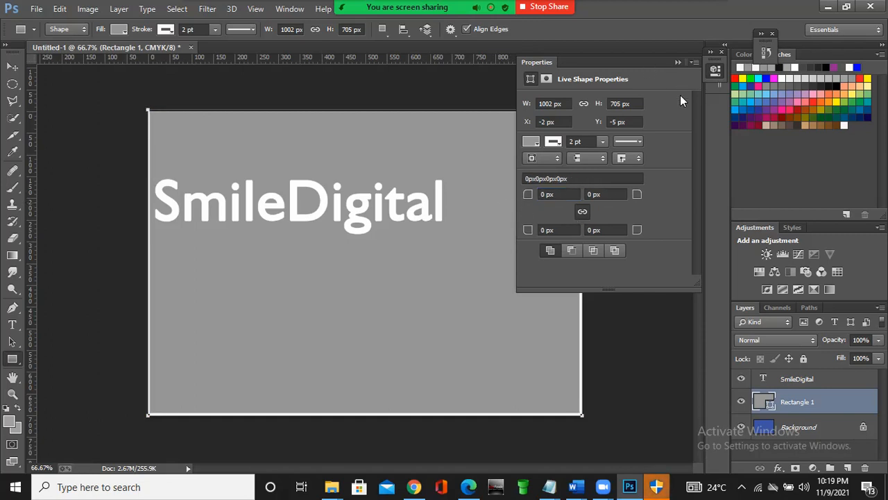
pyautogui.click(678, 63)
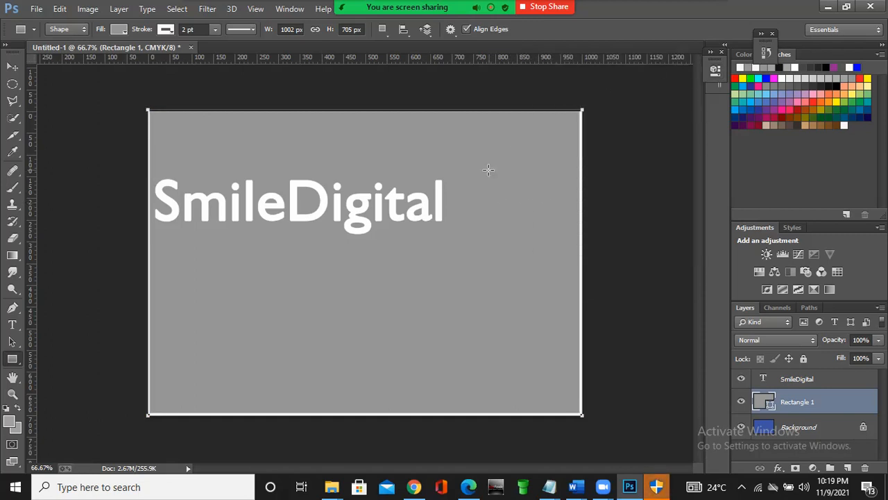
# - Move the grey rectangle up and left so the blue background shows along the canvas's right and bottom edges
pyautogui.click(13, 66)
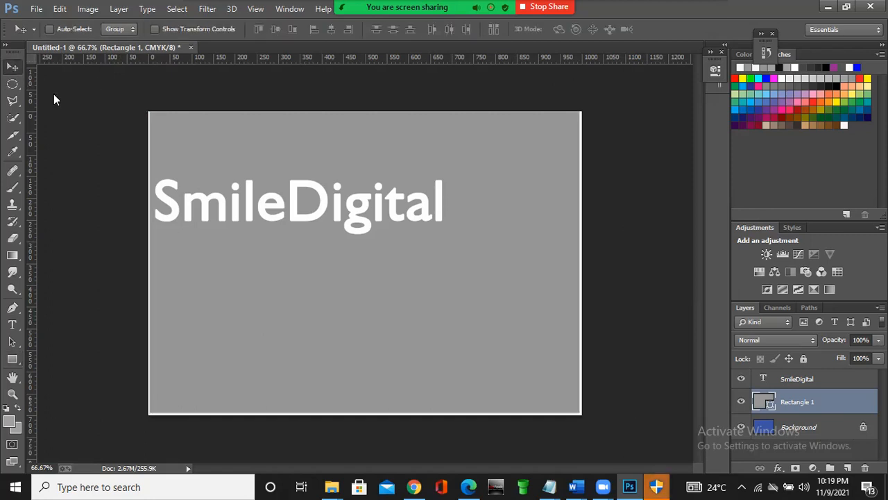
pyautogui.moveTo(421, 294); pyautogui.dragTo(354, 199)
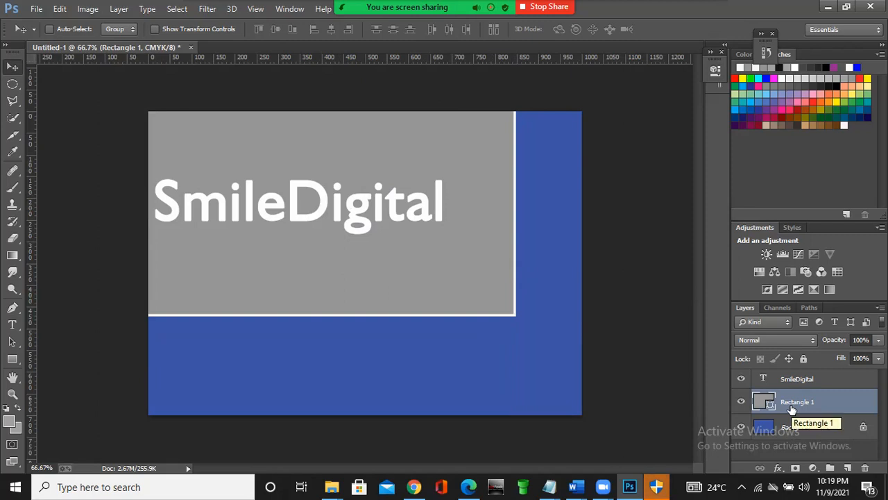
# - Move the SmileDigital layer below the Rectangle 1 layer and restore it above the rectangle
pyautogui.moveTo(791, 379); pyautogui.dragTo(791, 416)
pyautogui.moveTo(794, 379); pyautogui.dragTo(794, 413)
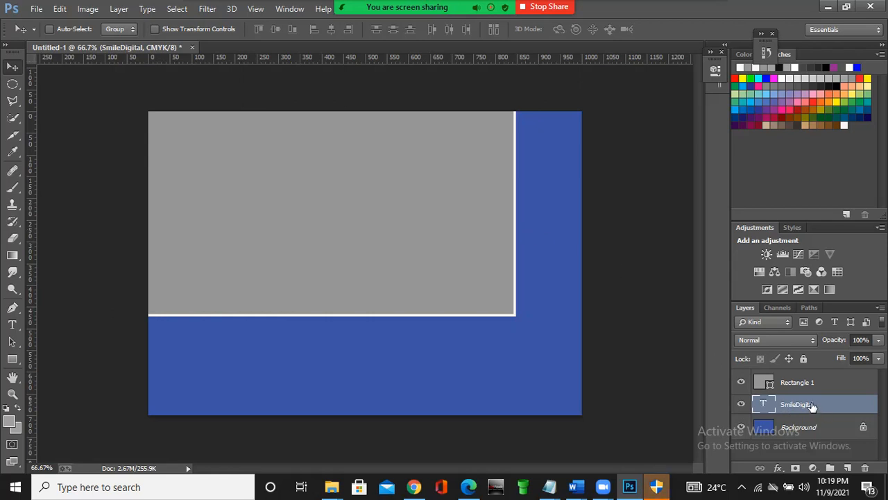
pyautogui.moveTo(795, 388); pyautogui.dragTo(796, 414)
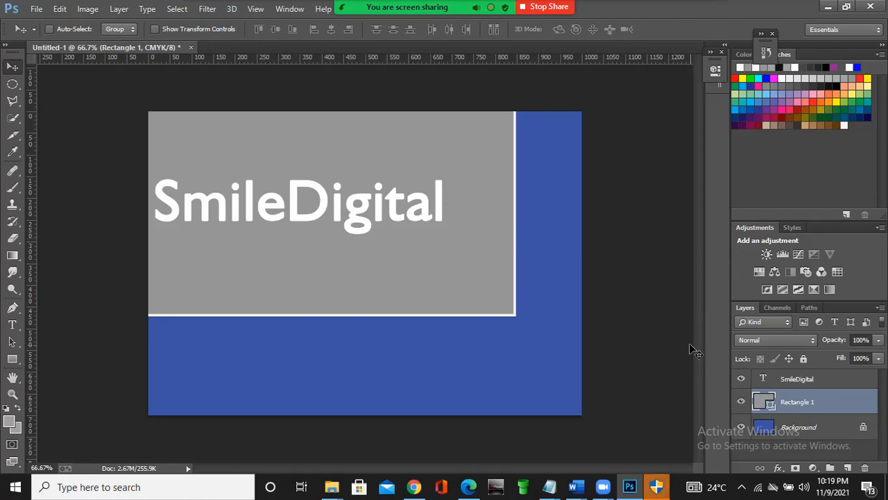
# - Draw a six-sided polygon about 351 x 305 px above the SmileDigital layer and move it over the grey rectangle's lower-right corner
pyautogui.click(796, 378)
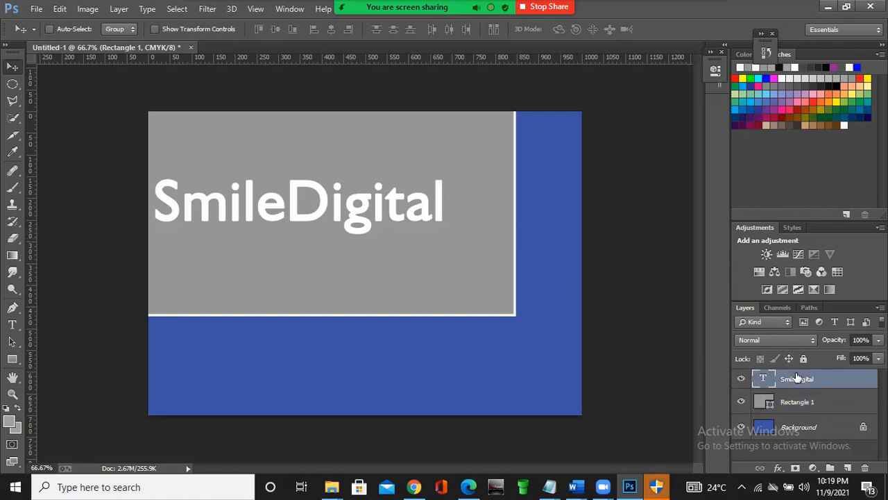
pyautogui.click(12, 358)
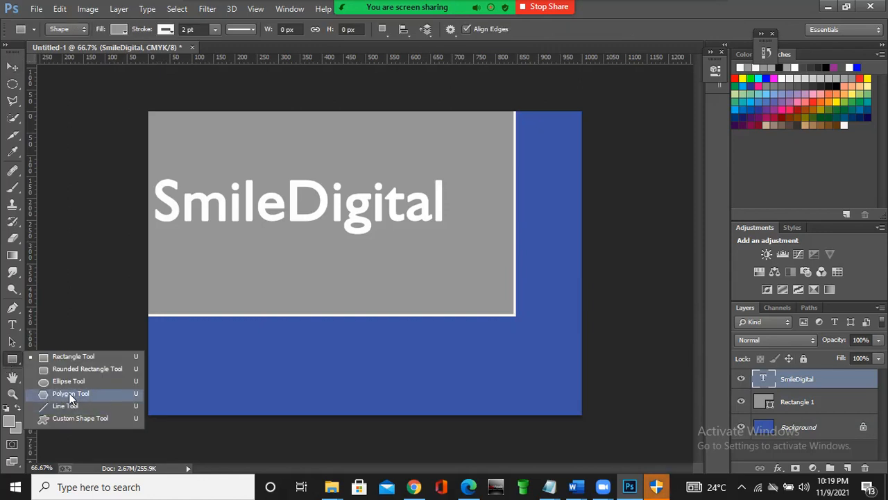
pyautogui.click(70, 393)
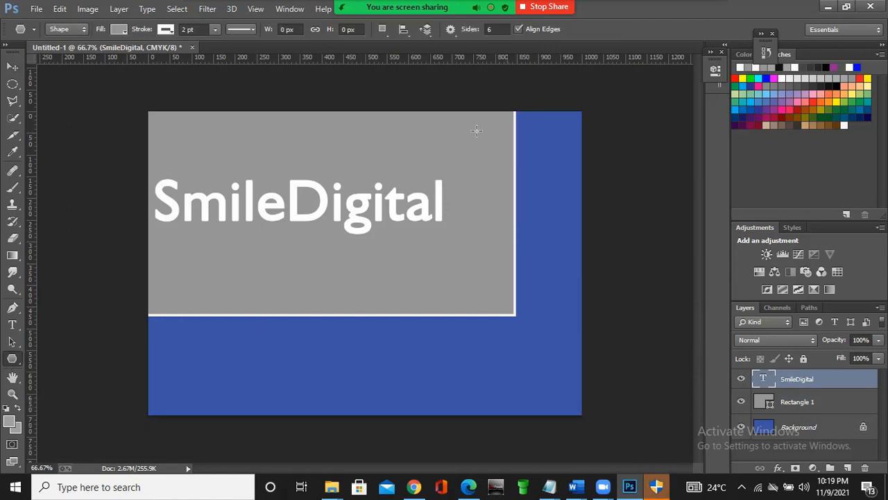
pyautogui.moveTo(447, 133); pyautogui.dragTo(485, 197)
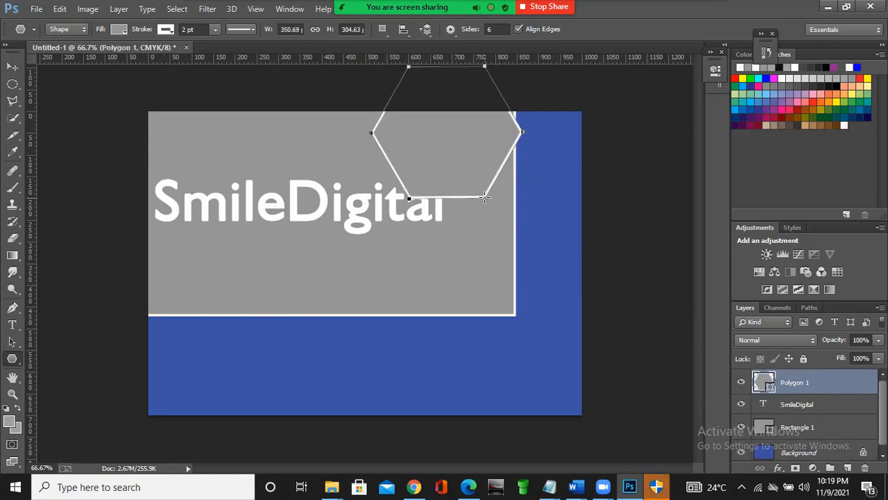
pyautogui.click(12, 68)
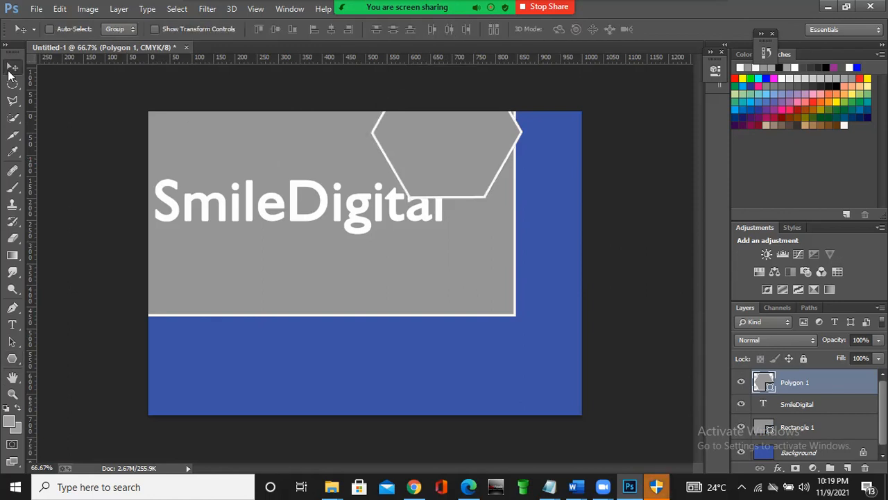
pyautogui.moveTo(466, 148); pyautogui.dragTo(496, 334)
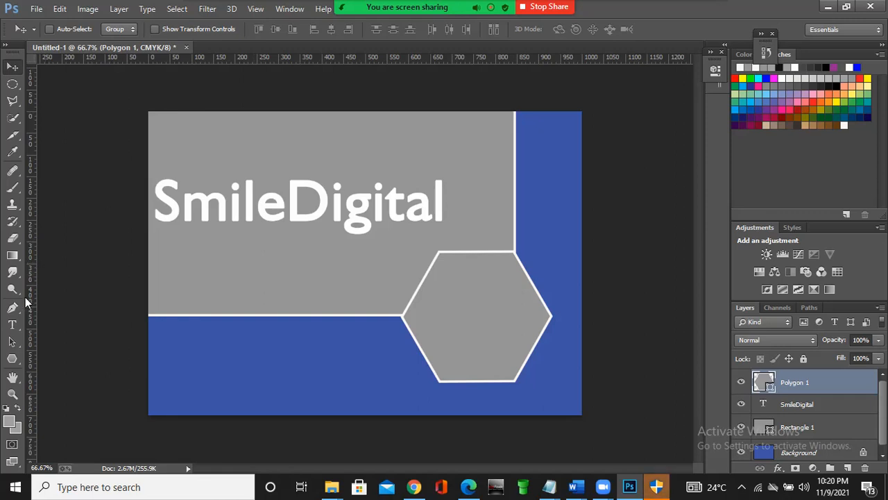
# - Try 48 pt text inside the hexagon with "TR" and "AI" on separate lines, and clear it
pyautogui.click(13, 325)
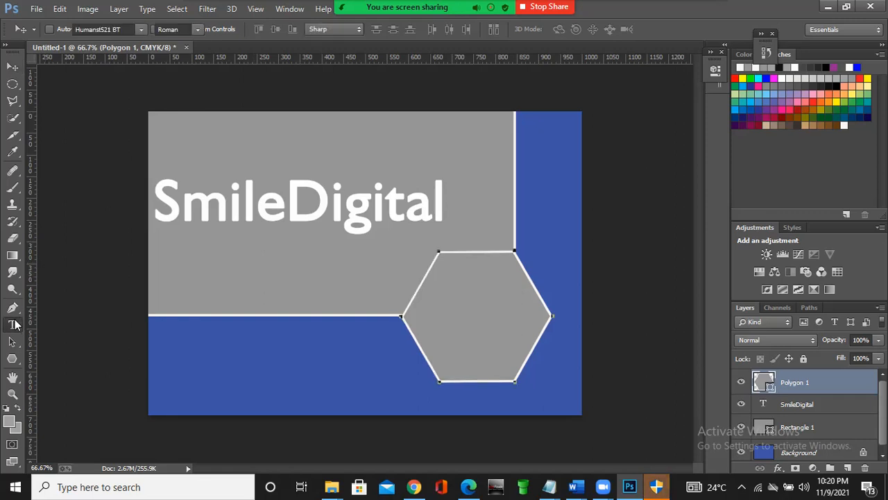
pyautogui.click(433, 307)
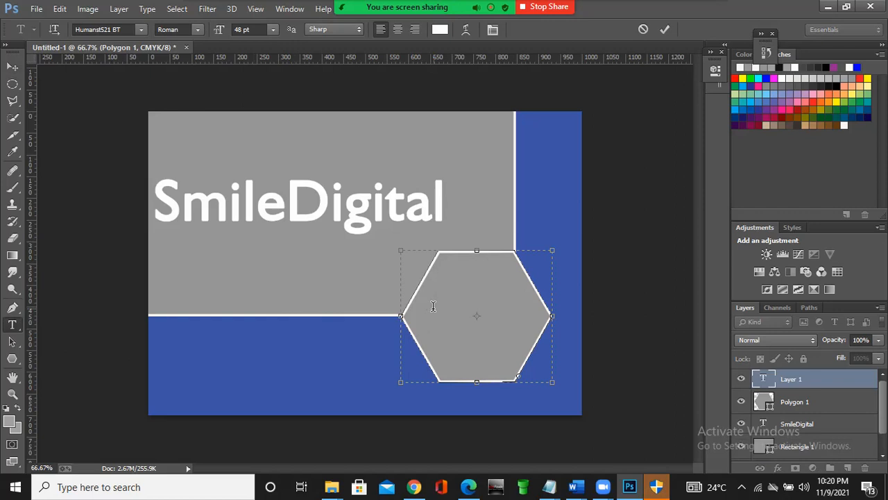
pyautogui.write('T')
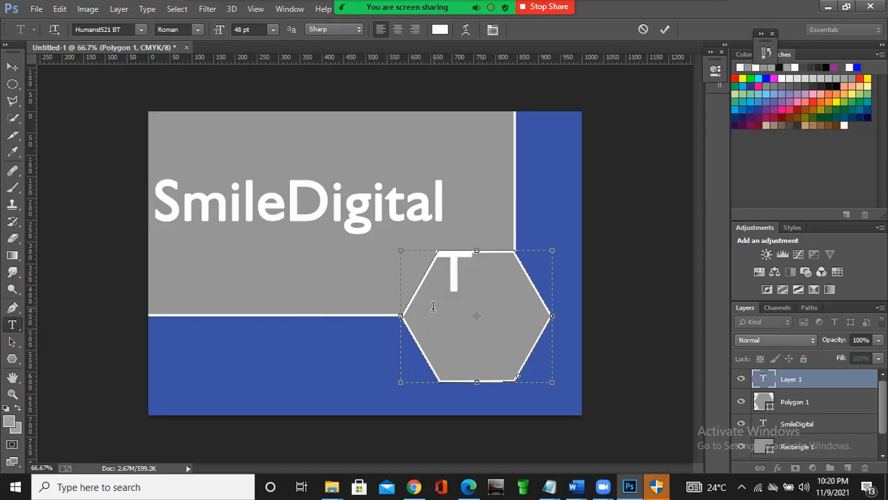
pyautogui.write('R')
pyautogui.press('Return')
pyautogui.write('AI')
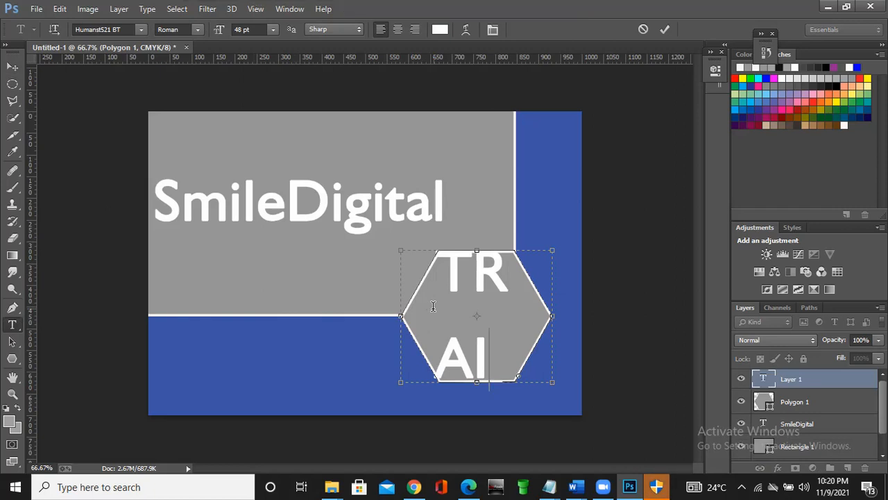
pyautogui.hotkey('ctrl', 'a')
pyautogui.press('BackSpace')
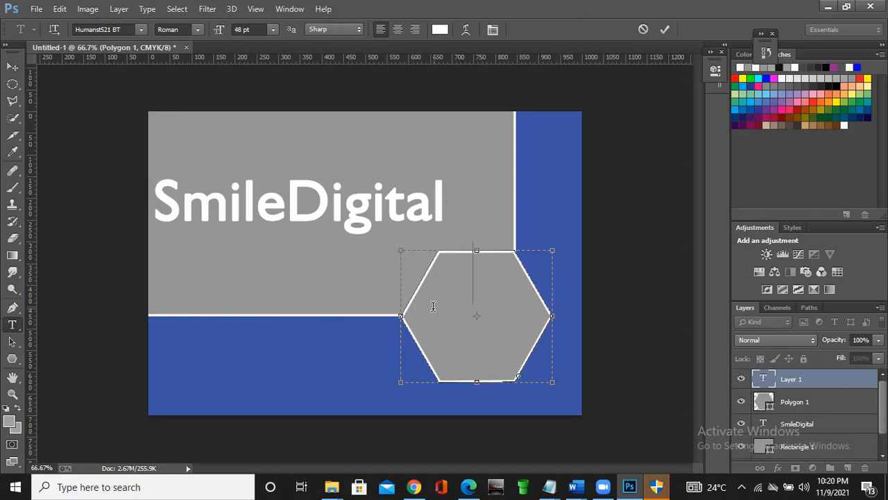
# - Retry the split "TR" and "AI" text with a blank line between them and erase it again
pyautogui.write('TR')
pyautogui.press('Return')
pyautogui.press('Return')
pyautogui.write('A')
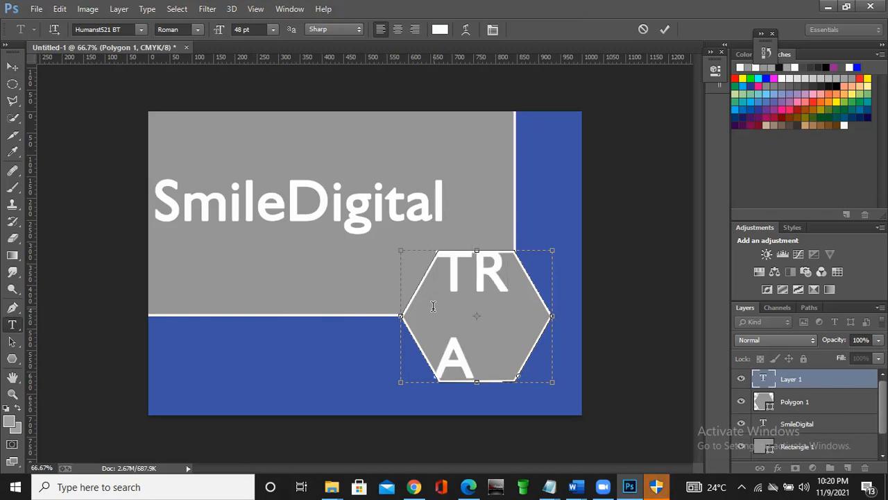
pyautogui.write('I')
pyautogui.press('BackSpace')
pyautogui.press('BackSpace')
pyautogui.press('BackSpace')
pyautogui.press('BackSpace')
pyautogui.press('BackSpace')
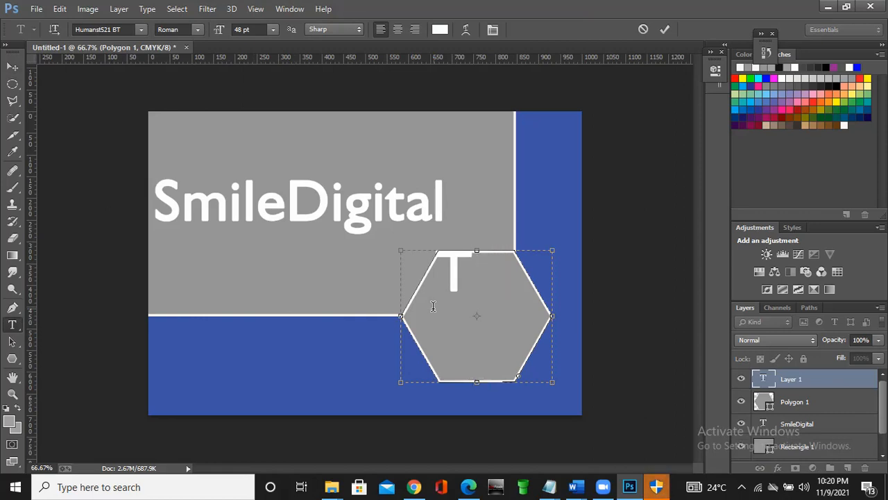
pyautogui.press('BackSpace')
# - Delete the empty text layer above the Polygon 1 layer
pyautogui.click(12, 67)
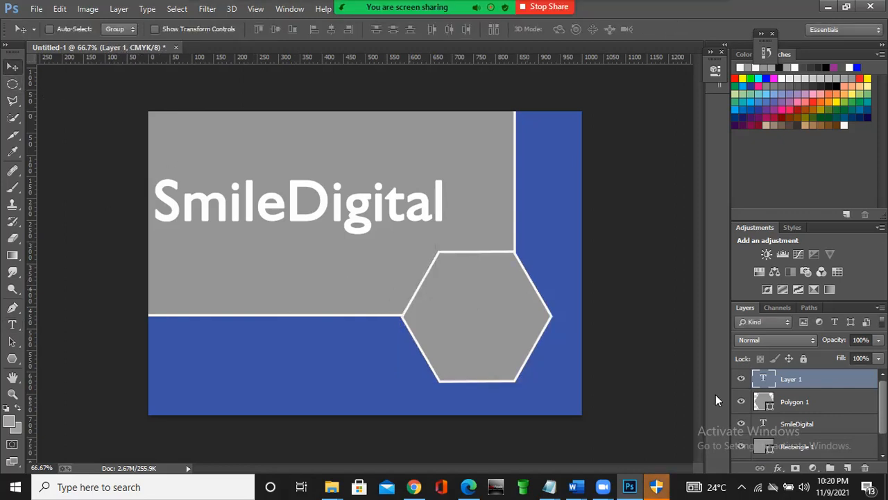
pyautogui.rightClick(804, 381)
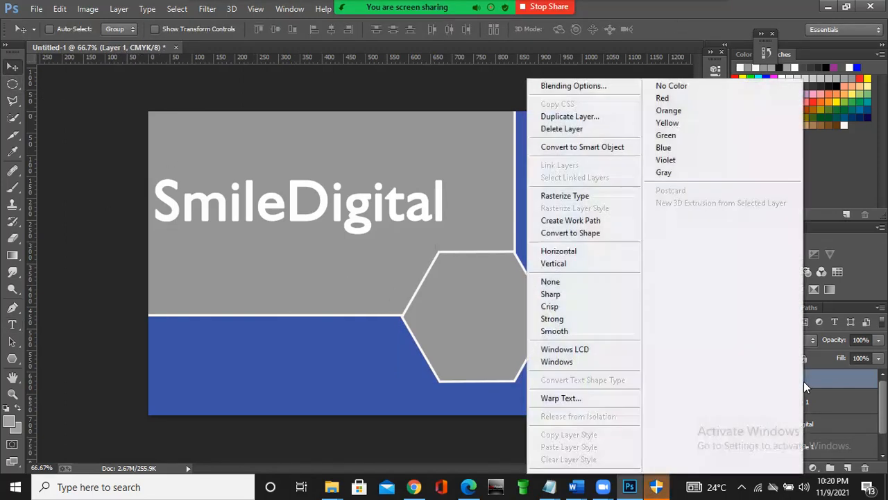
pyautogui.click(572, 129)
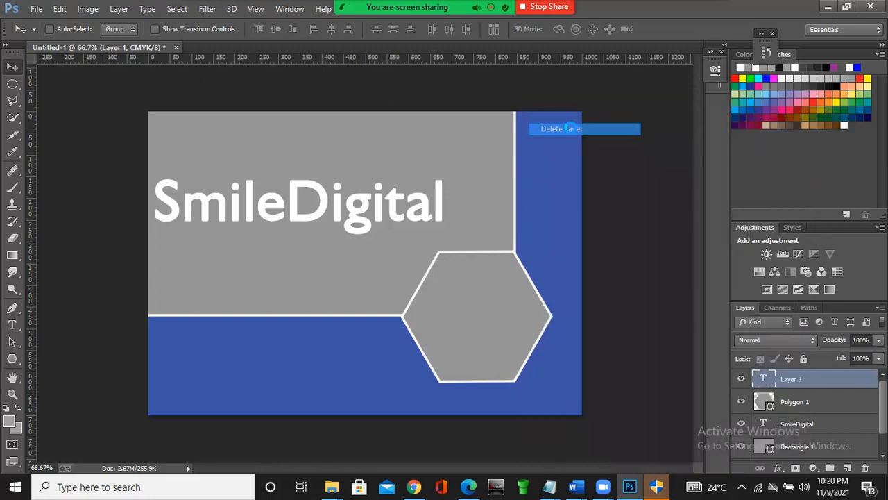
pyautogui.click(396, 195)
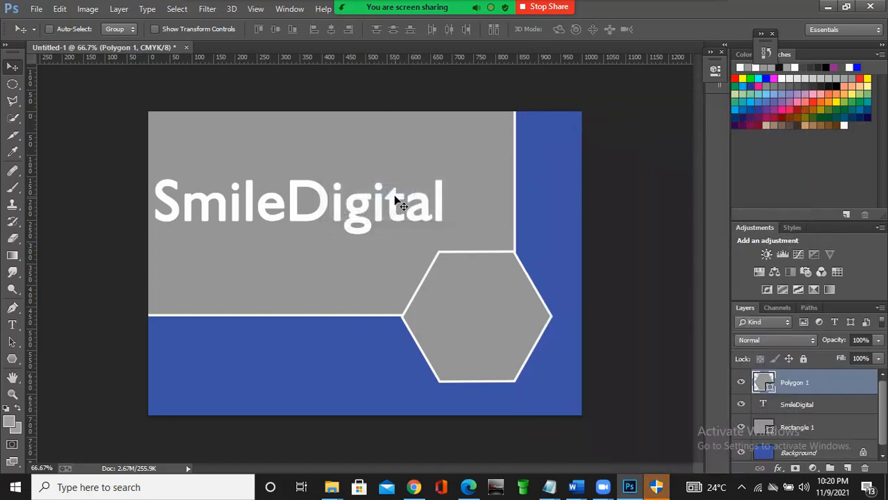
# - Add the text "TRAINING" at 12 pt inside the hexagon and move it to the hexagon's middle
pyautogui.click(12, 324)
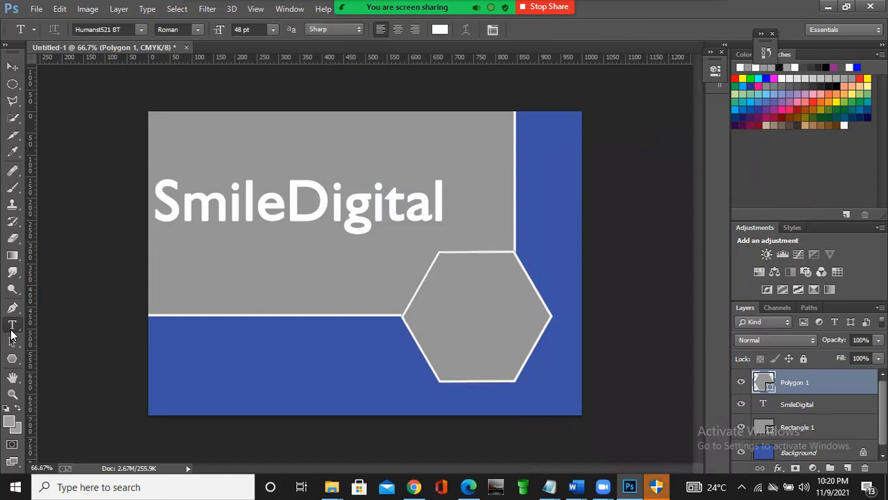
pyautogui.click(272, 30)
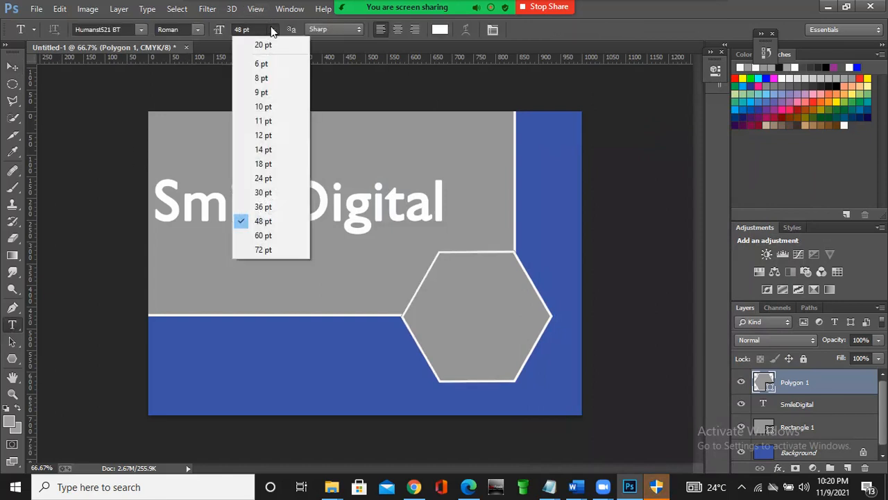
pyautogui.click(270, 135)
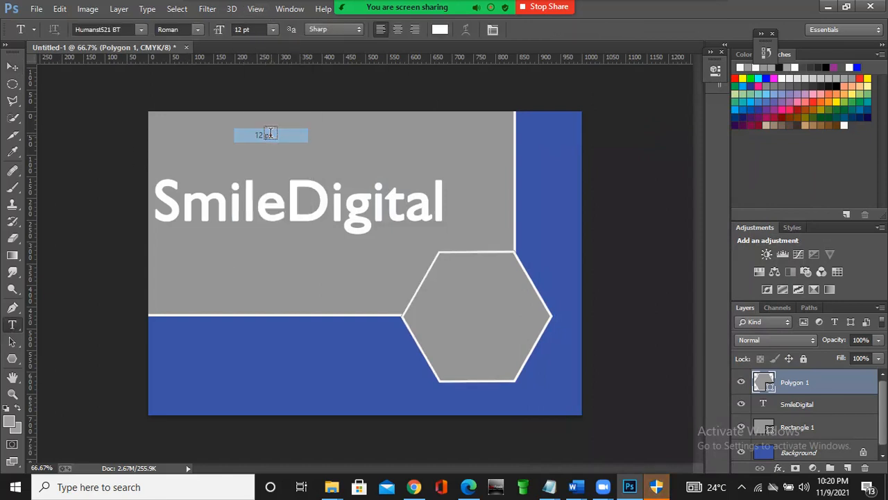
pyautogui.click(438, 318)
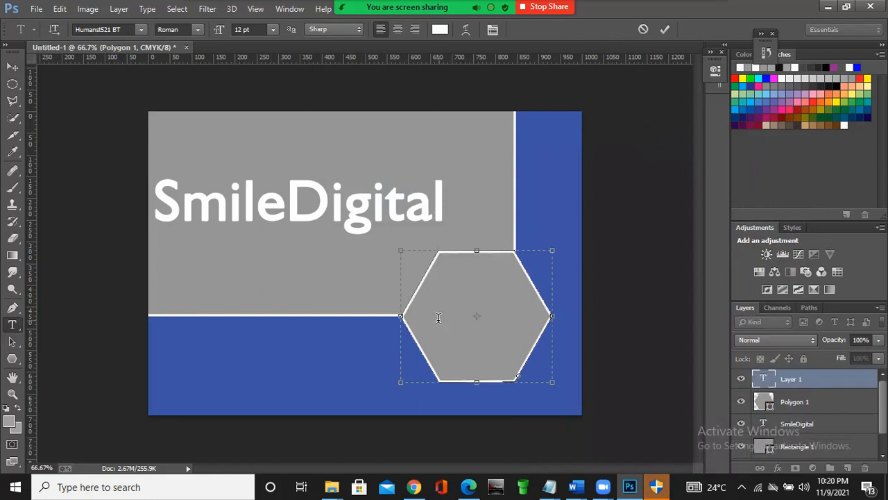
pyautogui.write('TRAINING')
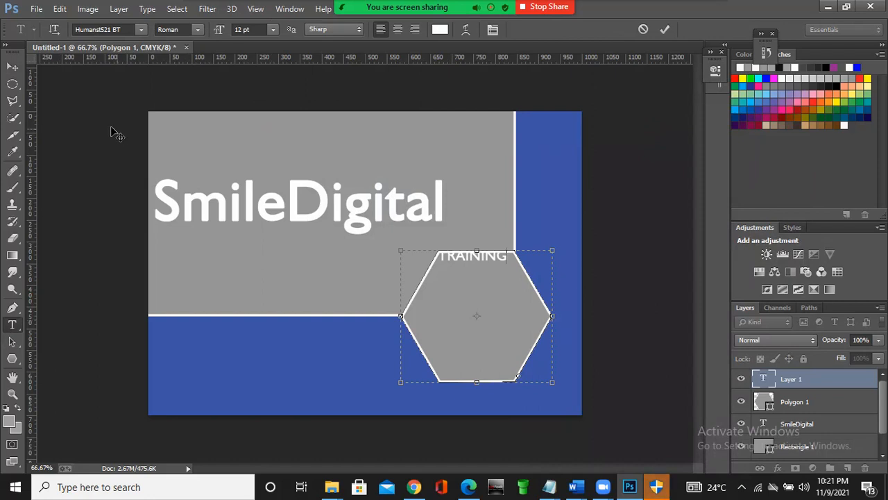
pyautogui.click(14, 68)
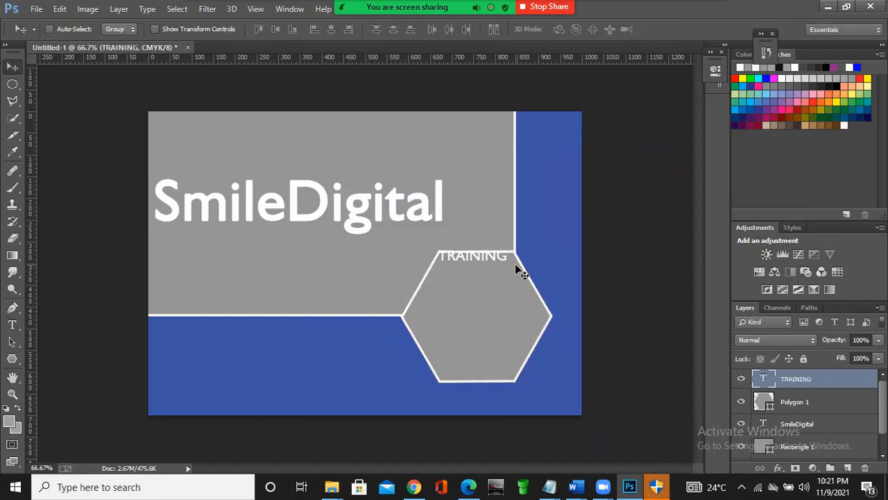
pyautogui.moveTo(481, 255); pyautogui.dragTo(484, 309)
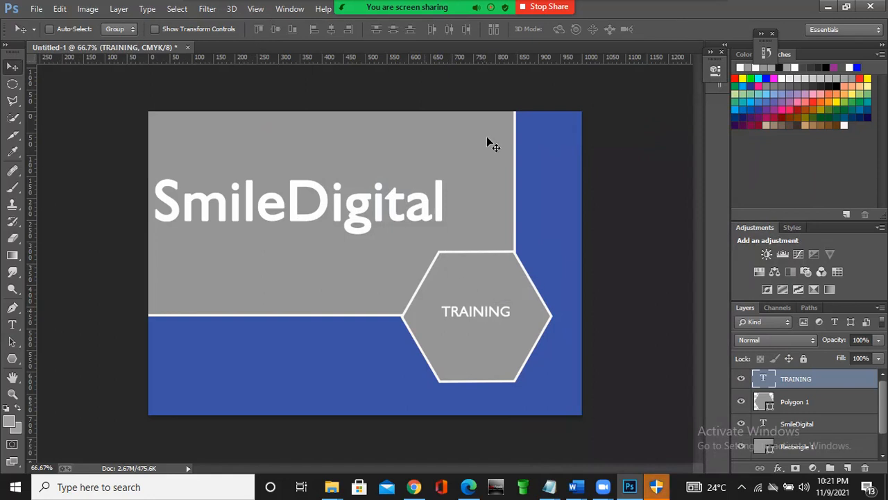
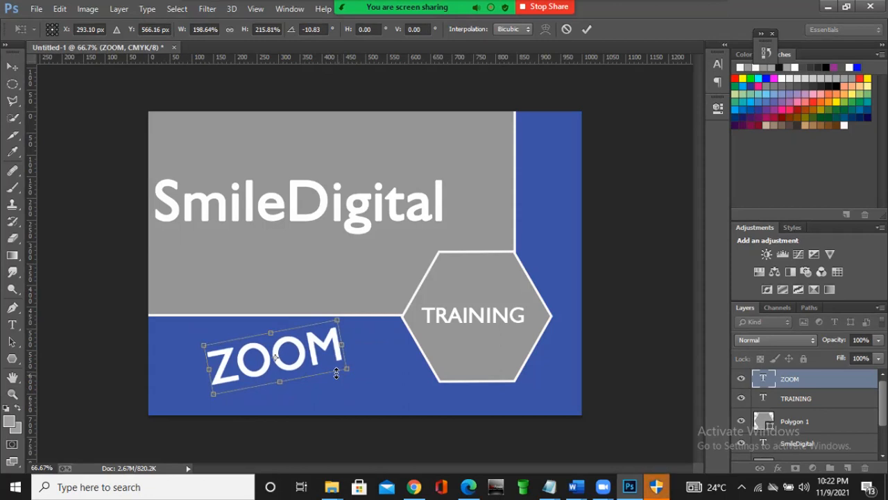
# - Apply the rotated ZOOM text's transform, and shrink the text to about 76% width and 67% height
pyautogui.click(586, 31)
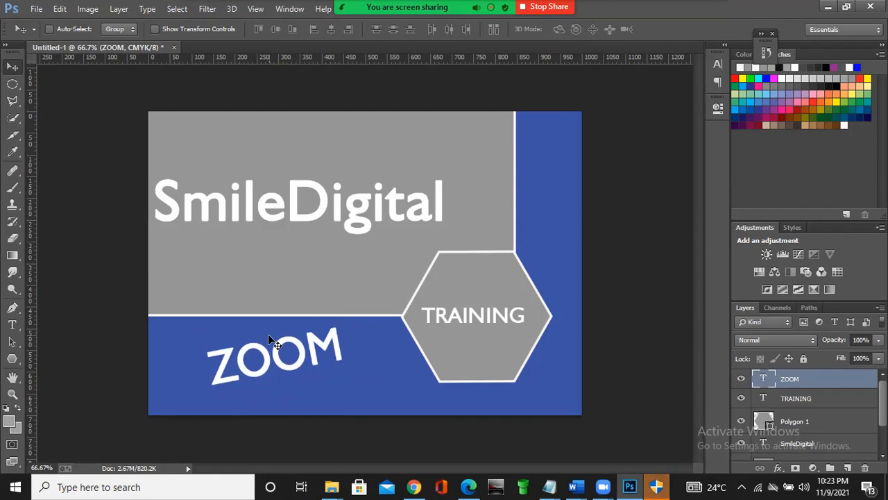
pyautogui.hotkey('ctrl', 't')
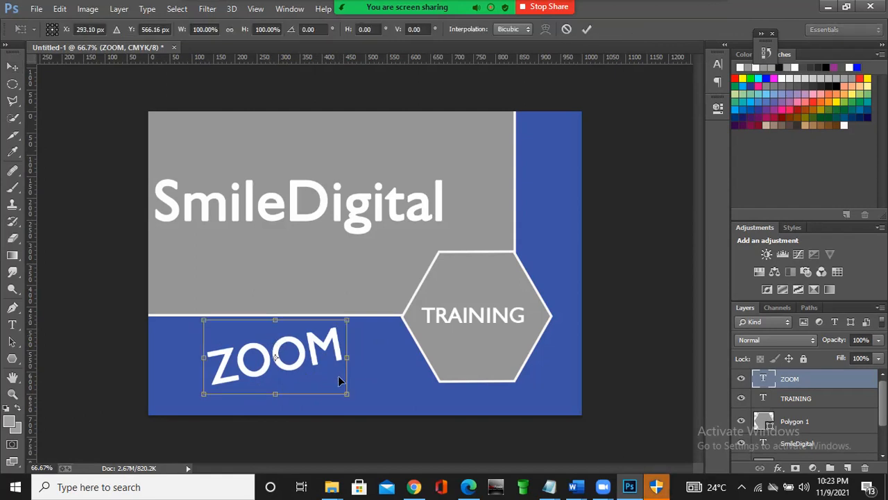
pyautogui.moveTo(348, 392); pyautogui.dragTo(313, 369)
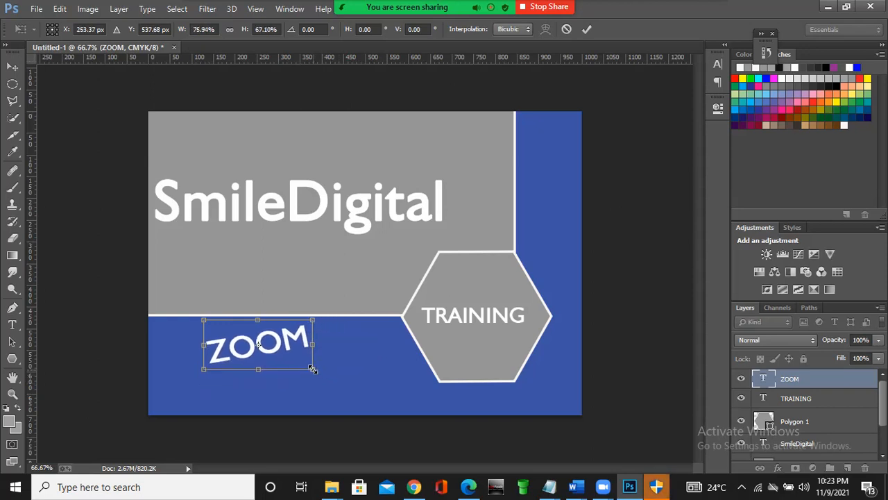
pyautogui.press('Return')
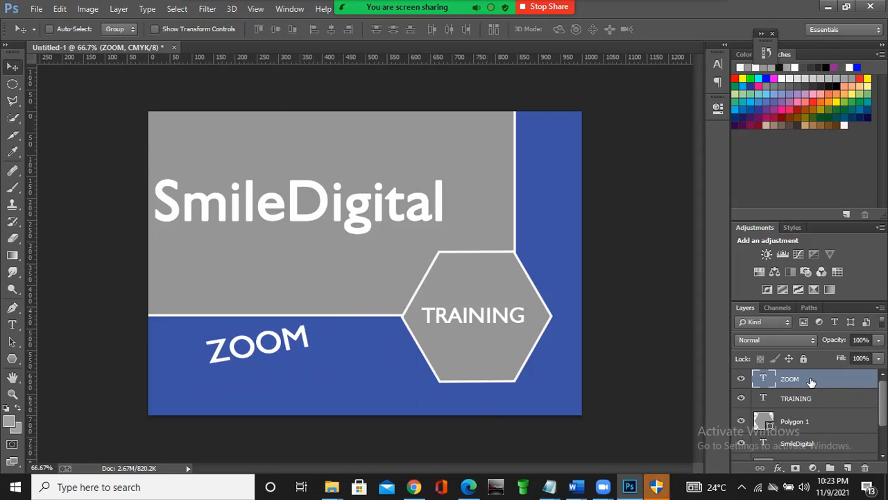
pyautogui.click(809, 399)
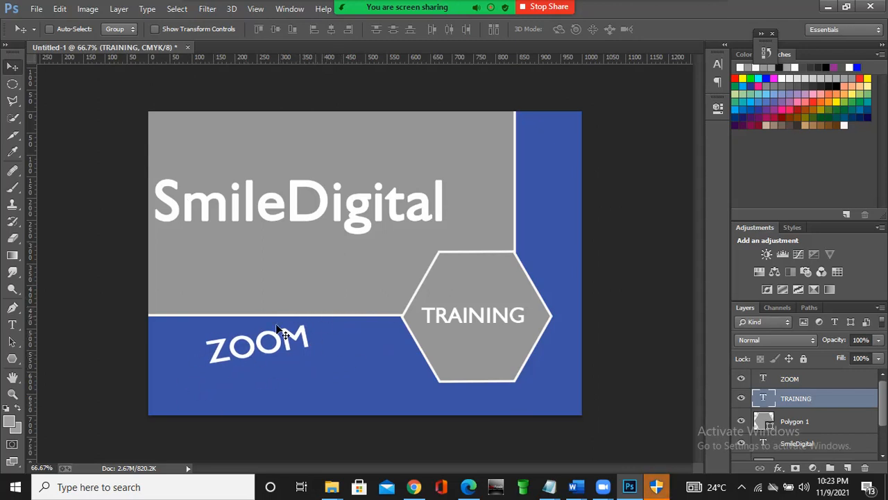
pyautogui.hotkey('ctrl', 't')
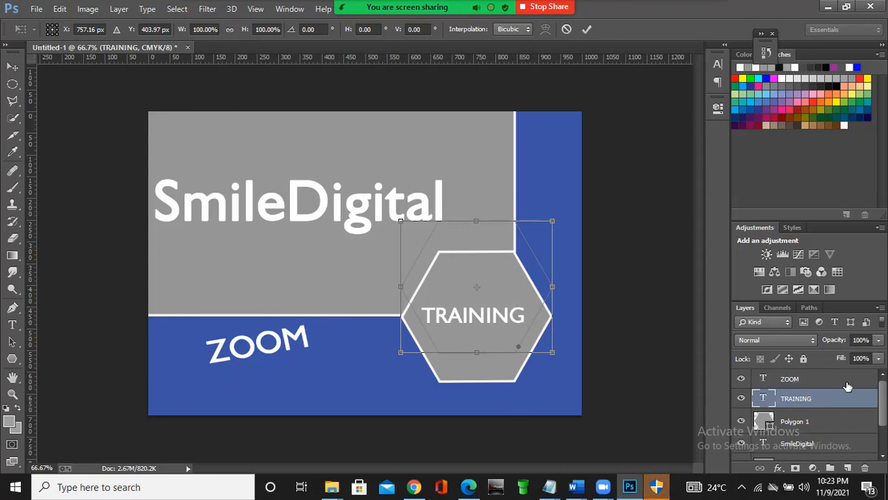
pyautogui.press('Return')
pyautogui.click(788, 380)
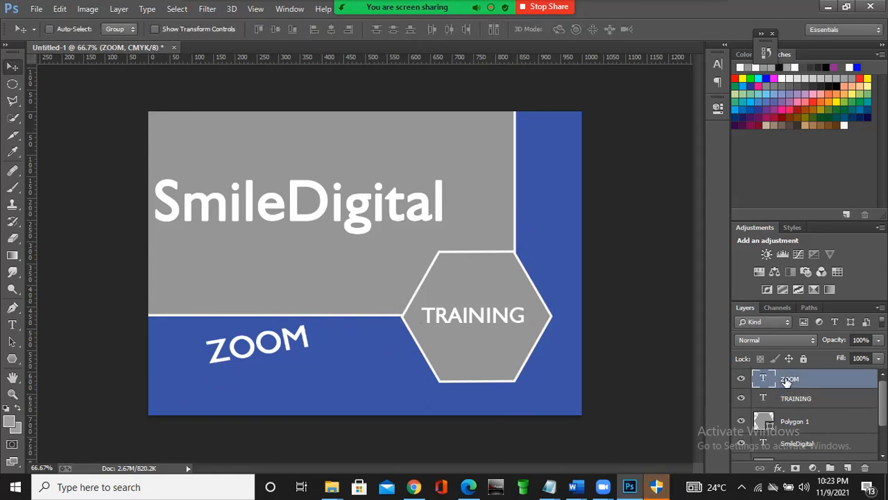
pyautogui.hotkey('ctrl', 't')
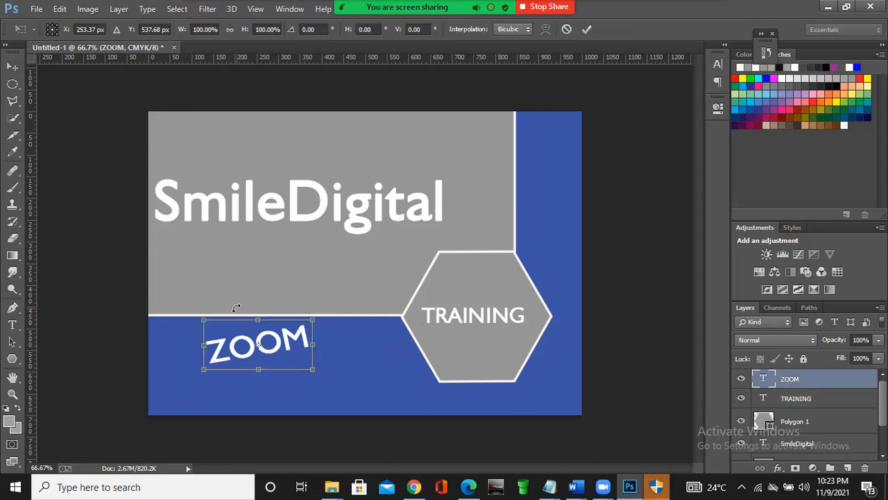
pyautogui.press('Return')
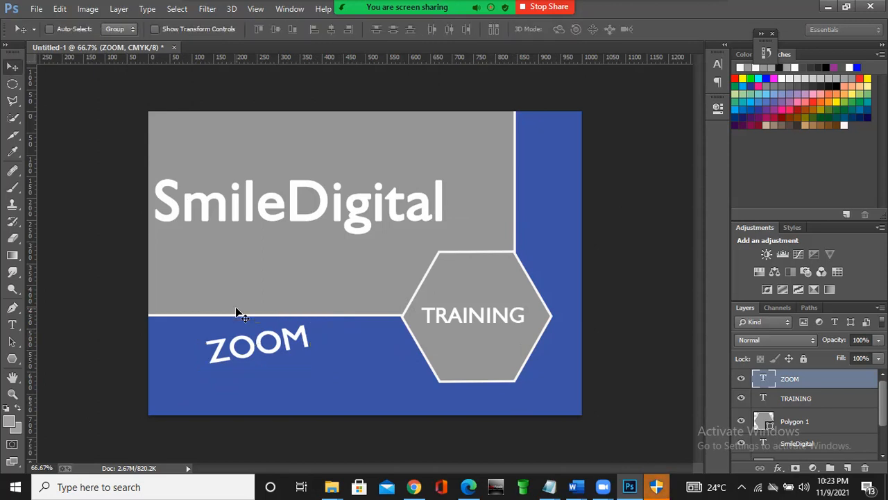
# - Free-transform the ZOOM text and rotate it 180°
pyautogui.hotkey('ctrl', 't')
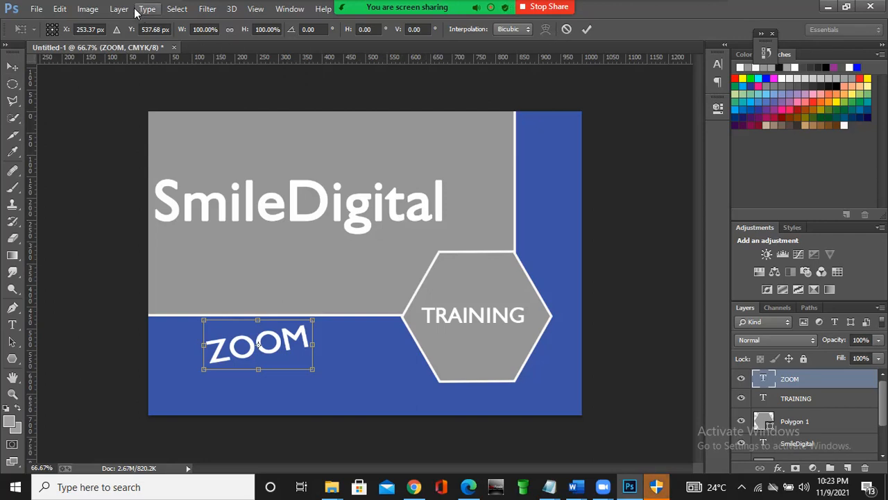
pyautogui.click(88, 8)
pyautogui.click(87, 10)
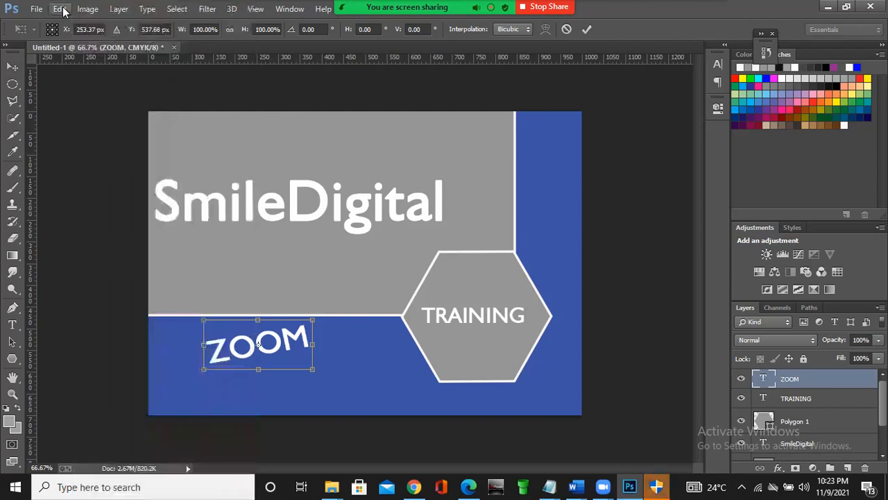
pyautogui.click(60, 9)
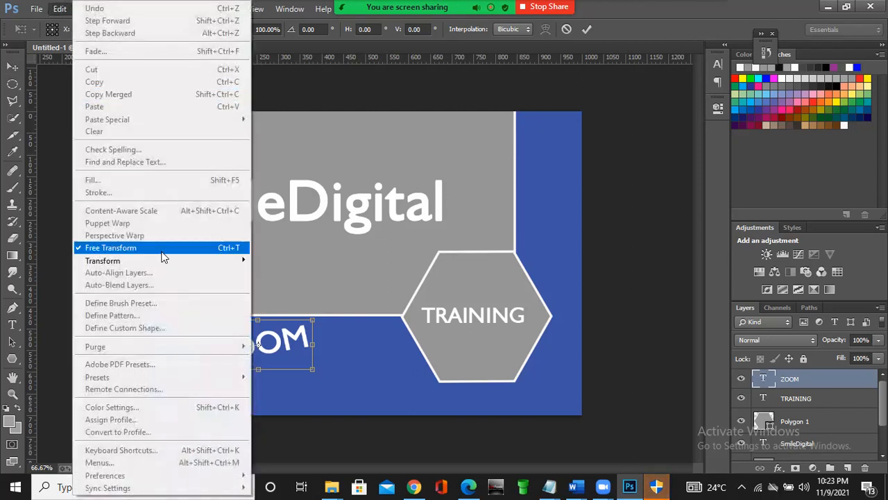
pyautogui.moveTo(172, 263)
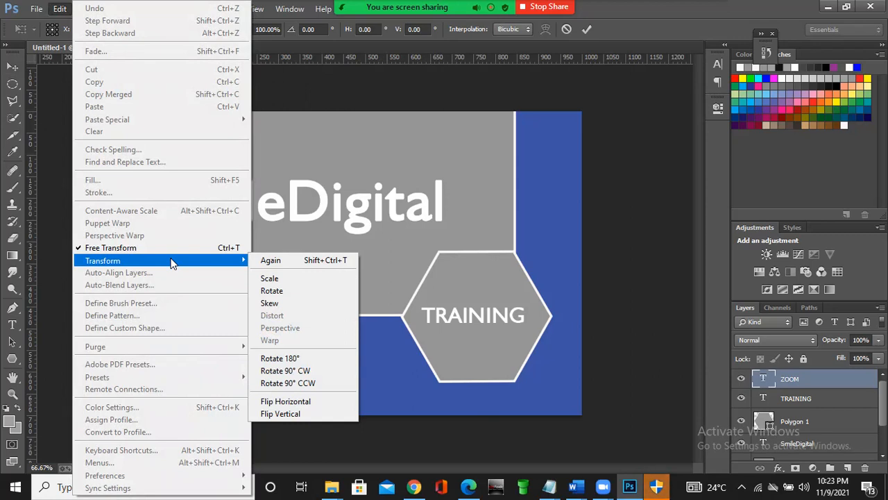
pyautogui.click(50, 136)
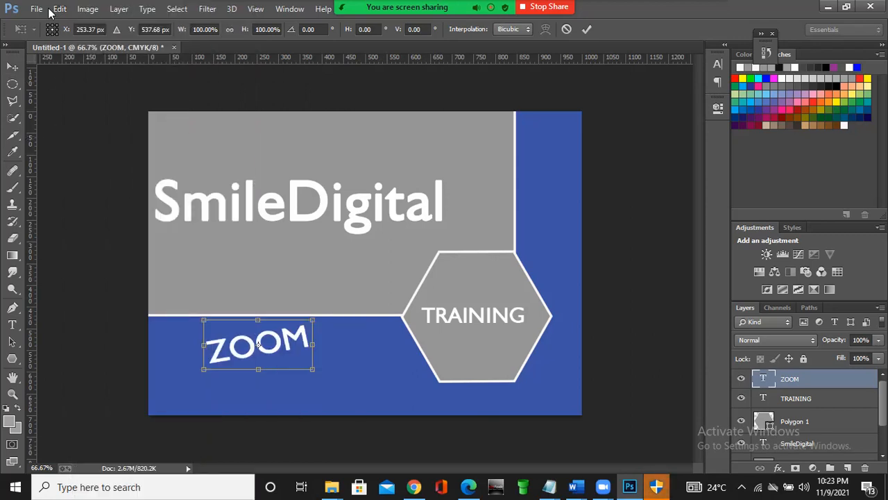
pyautogui.click(57, 9)
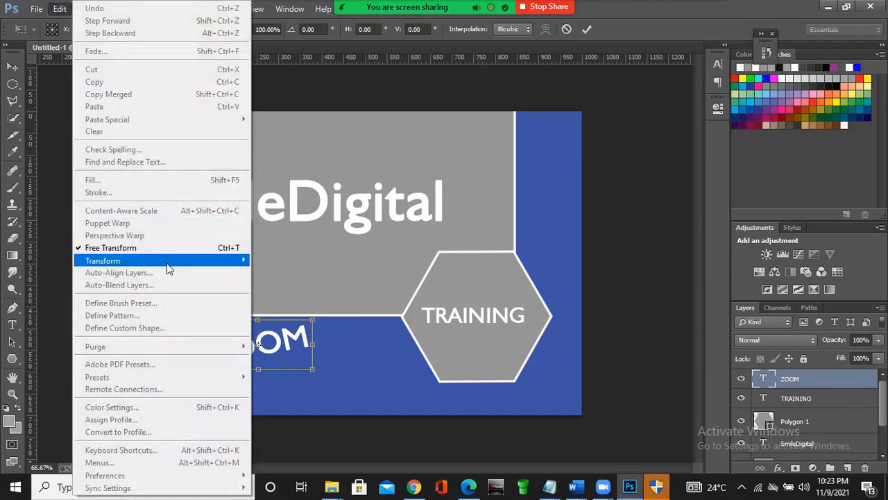
pyautogui.moveTo(167, 263)
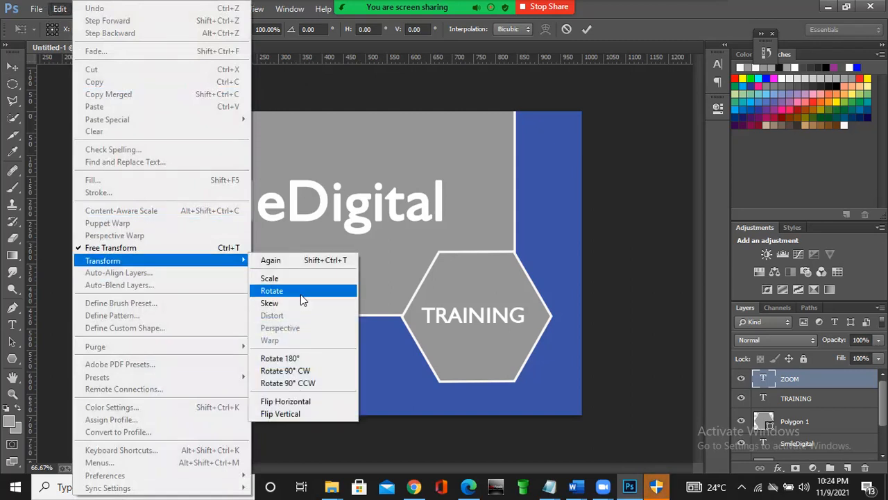
pyautogui.click(302, 357)
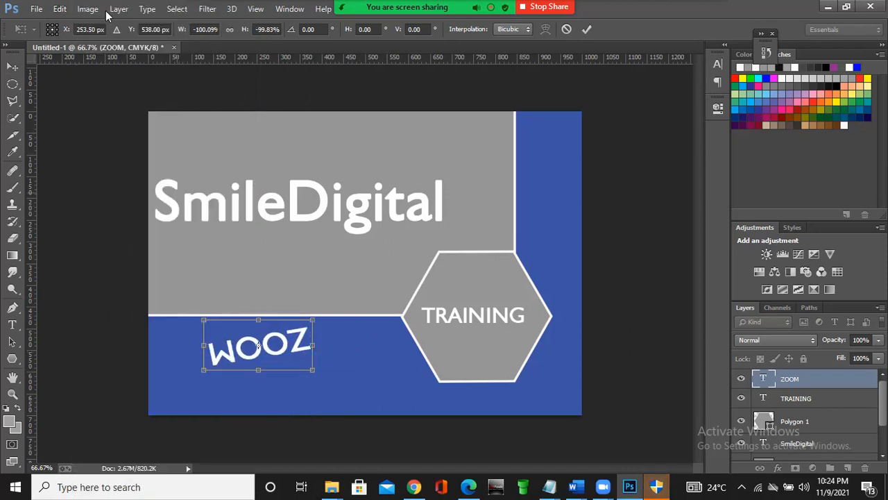
# - Rotate the ZOOM text 90° clockwise and turn it back 90° counterclockwise
pyautogui.click(60, 8)
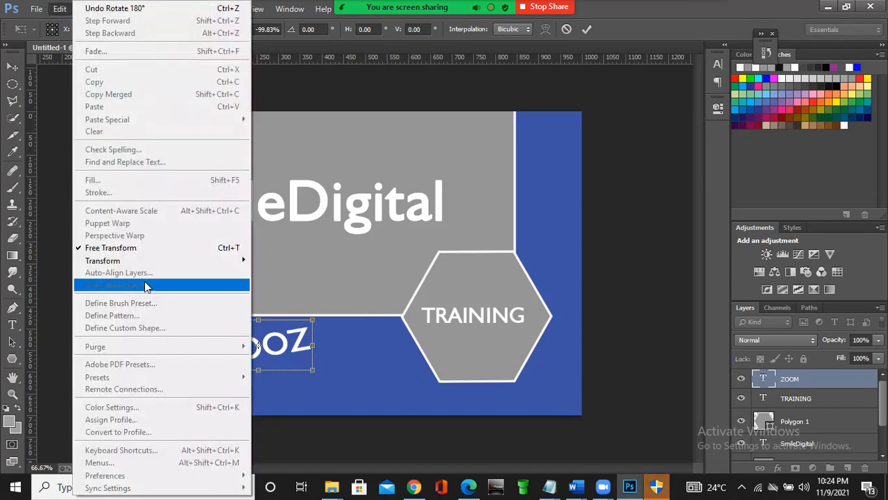
pyautogui.moveTo(198, 260)
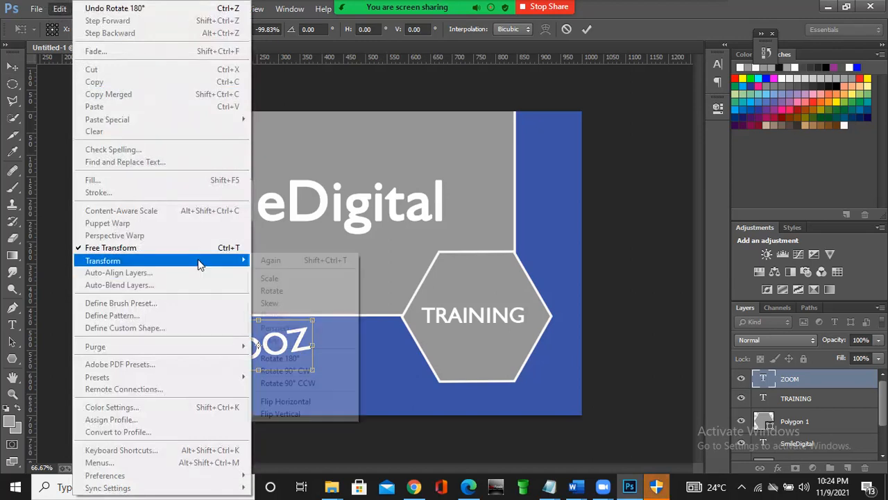
pyautogui.click(290, 370)
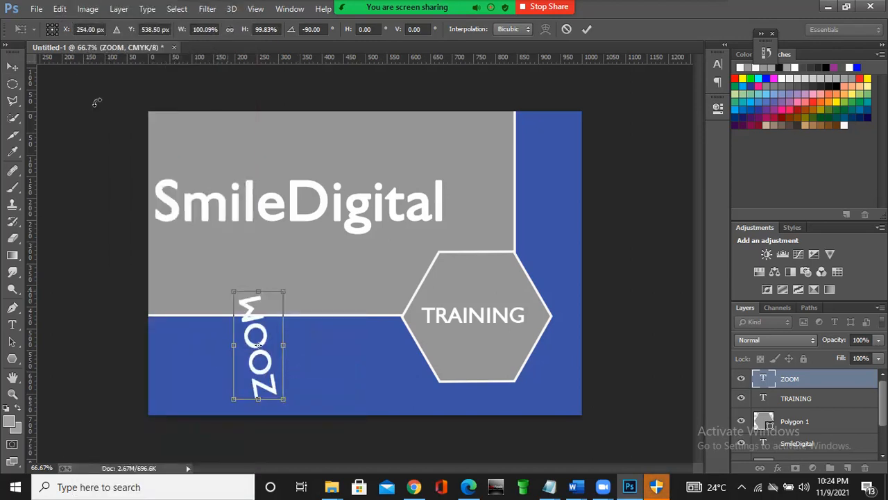
pyautogui.click(60, 9)
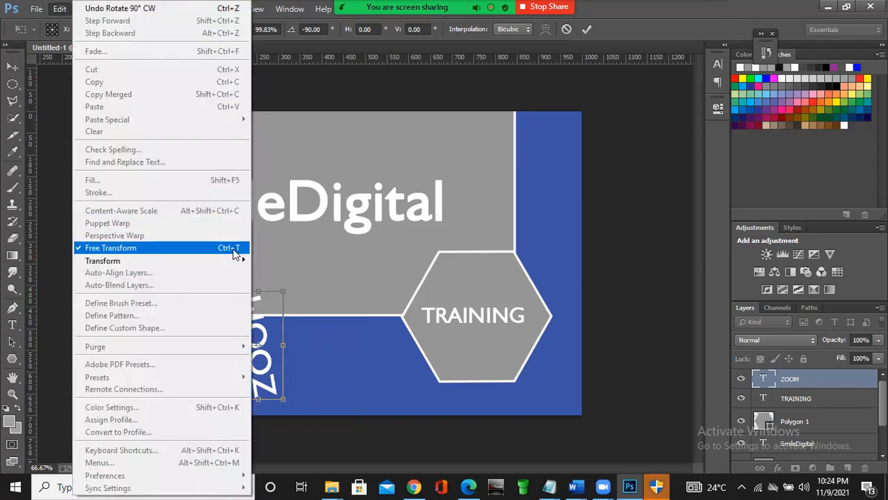
pyautogui.moveTo(238, 260)
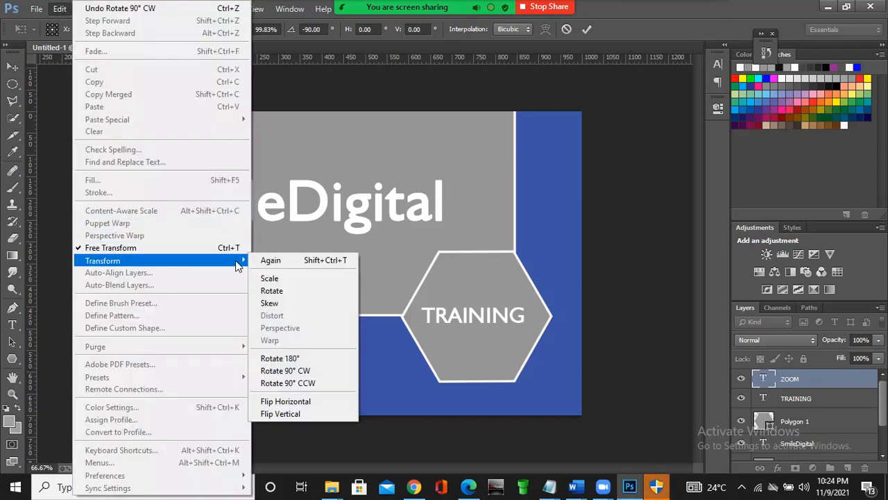
pyautogui.click(313, 384)
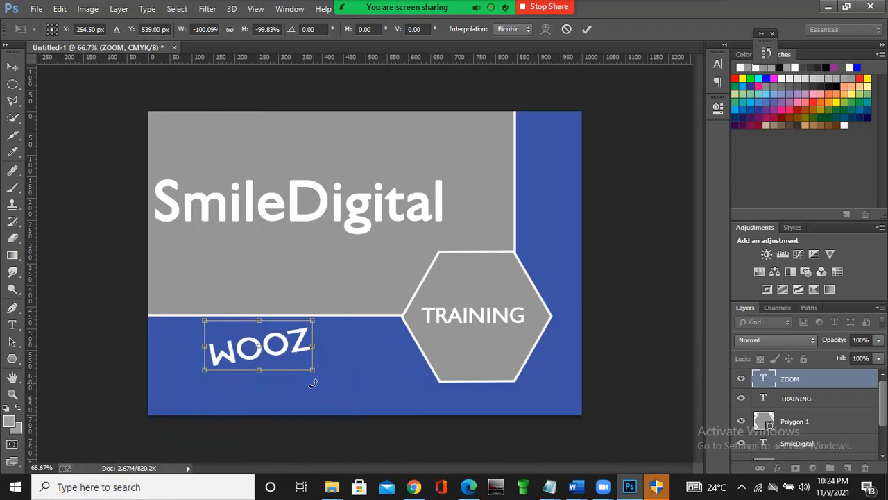
# - Rotate the upside-down ZOOM text another 180° so it reads upright
pyautogui.click(64, 10)
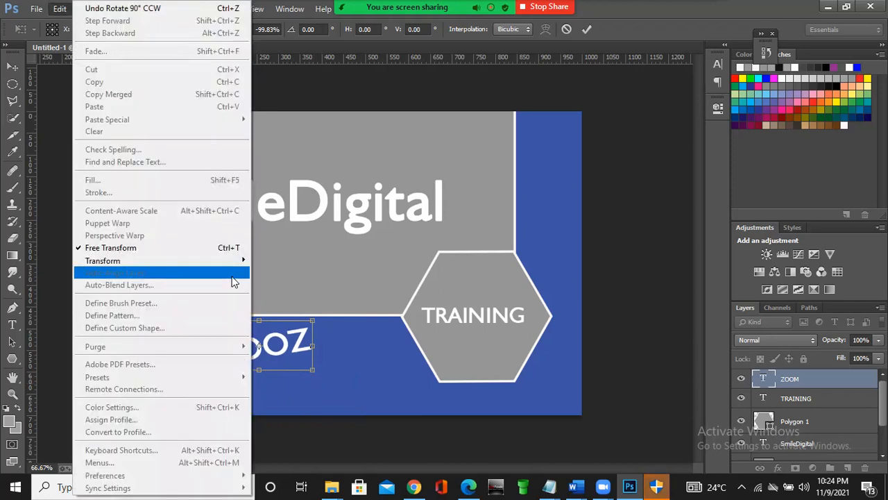
pyautogui.moveTo(241, 266)
pyautogui.click(283, 359)
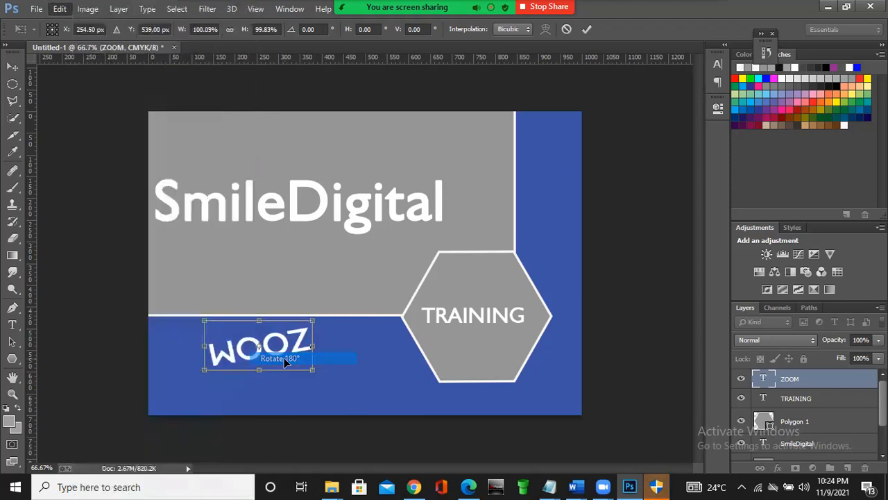
# - Skew the ZOOM text horizontally by about 13° and shift it toward the blue band's left end
pyautogui.click(80, 11)
pyautogui.click(64, 11)
pyautogui.click(62, 12)
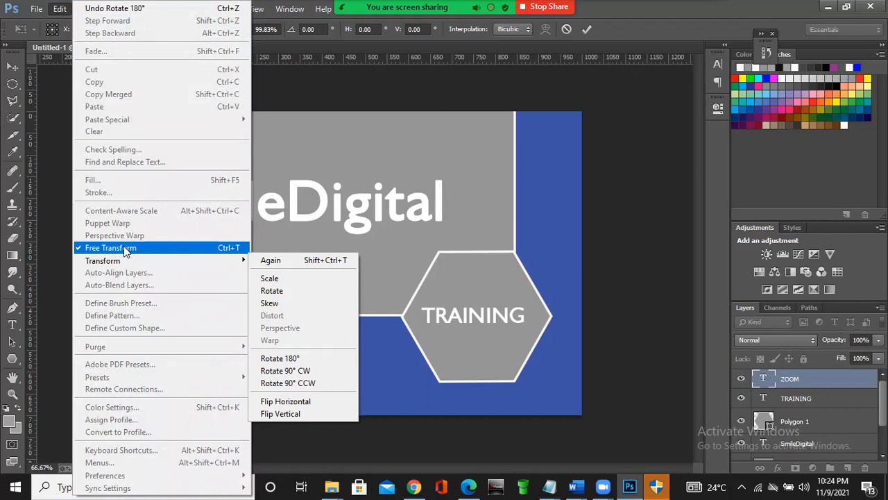
pyautogui.moveTo(226, 260)
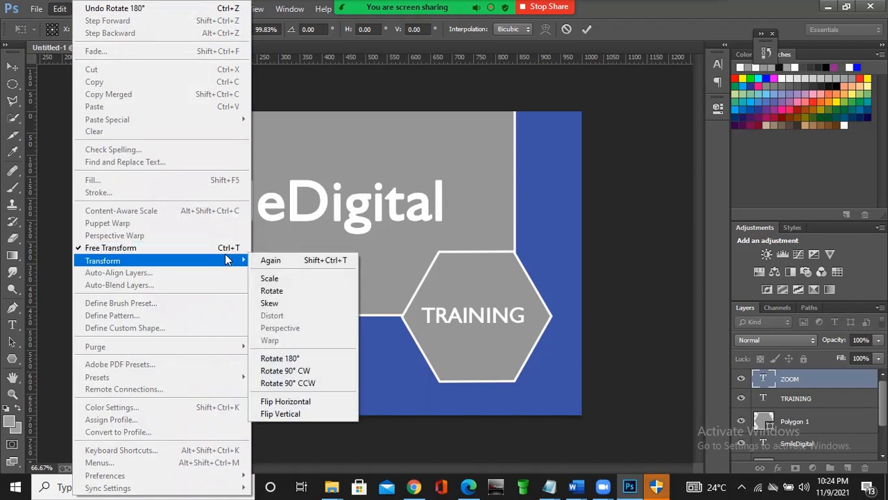
pyautogui.click(283, 302)
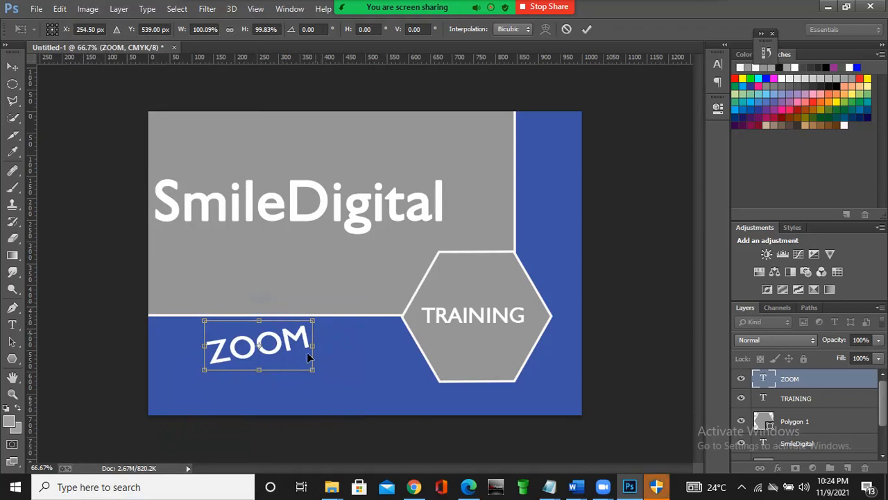
pyautogui.moveTo(283, 347); pyautogui.dragTo(201, 347)
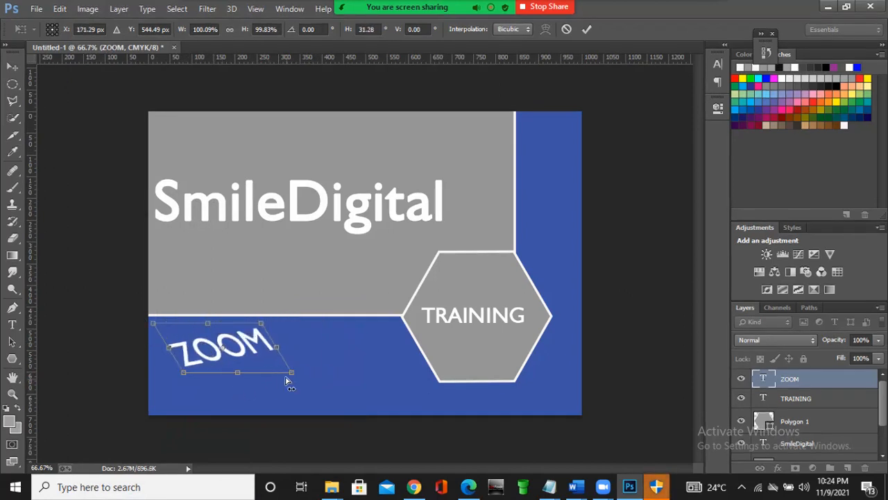
pyautogui.moveTo(248, 373); pyautogui.dragTo(273, 375)
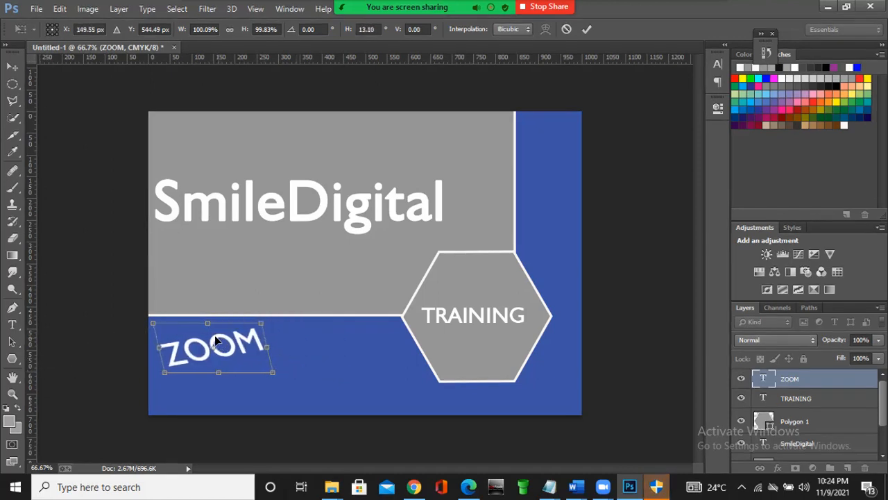
# - Switch the ZOOM text's transform to Scale, move the text to about X 208 px, Y 556 px, and apply the transform
pyautogui.click(60, 10)
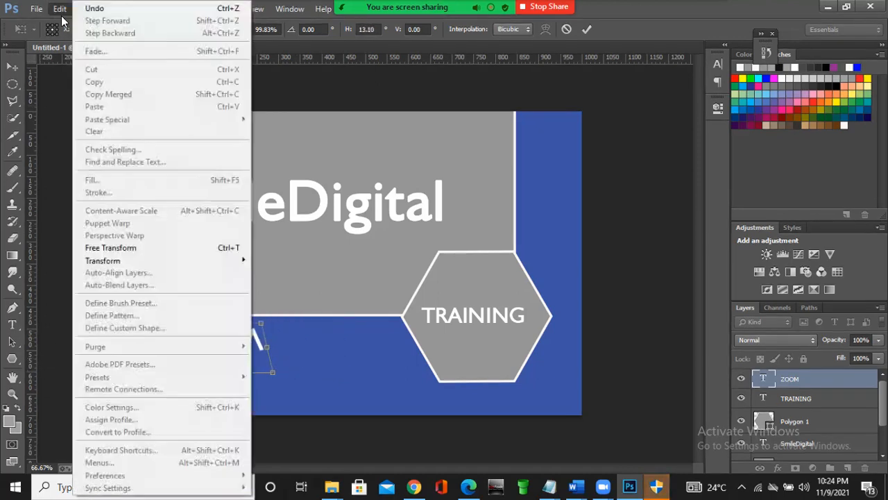
pyautogui.moveTo(210, 262)
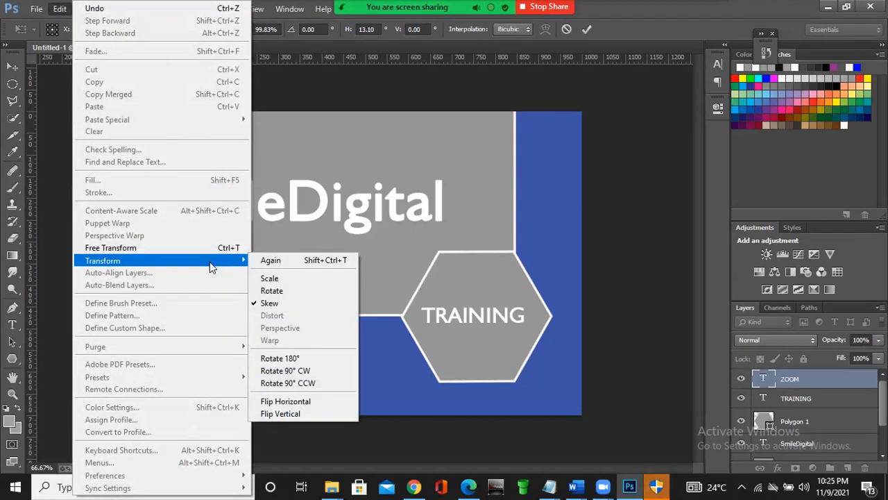
pyautogui.click(288, 281)
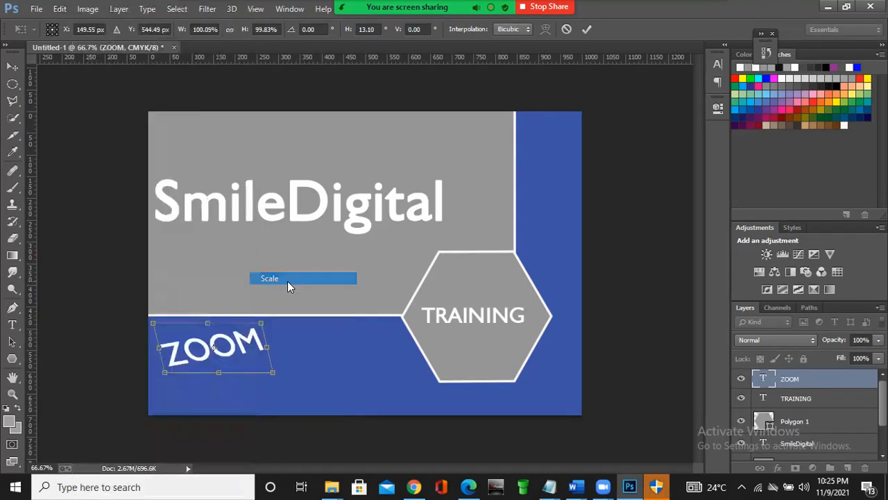
pyautogui.moveTo(206, 336); pyautogui.dragTo(232, 339)
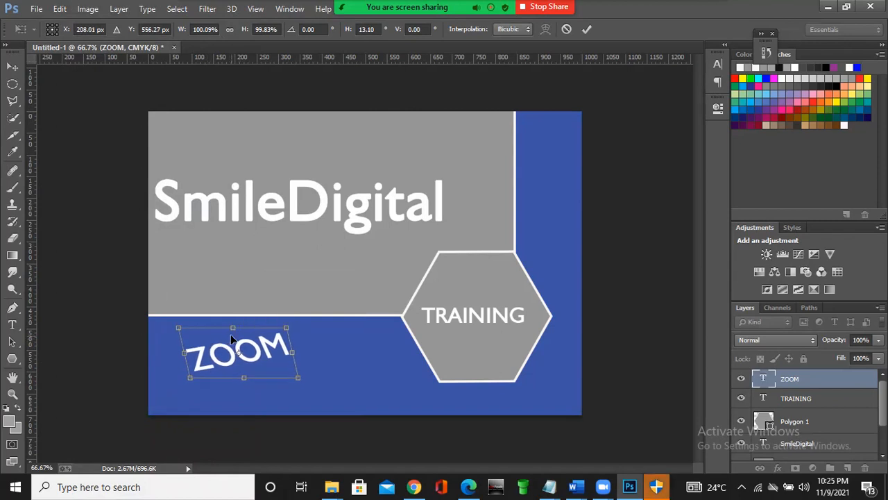
pyautogui.click(60, 8)
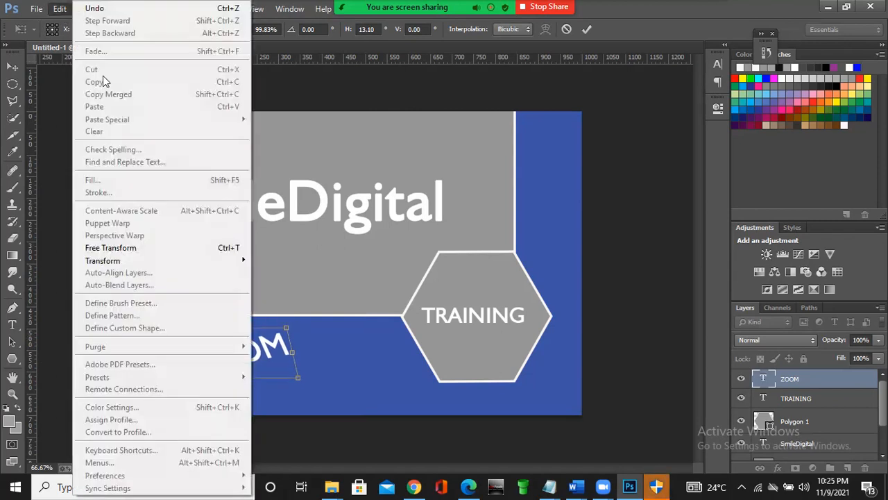
pyautogui.moveTo(184, 262)
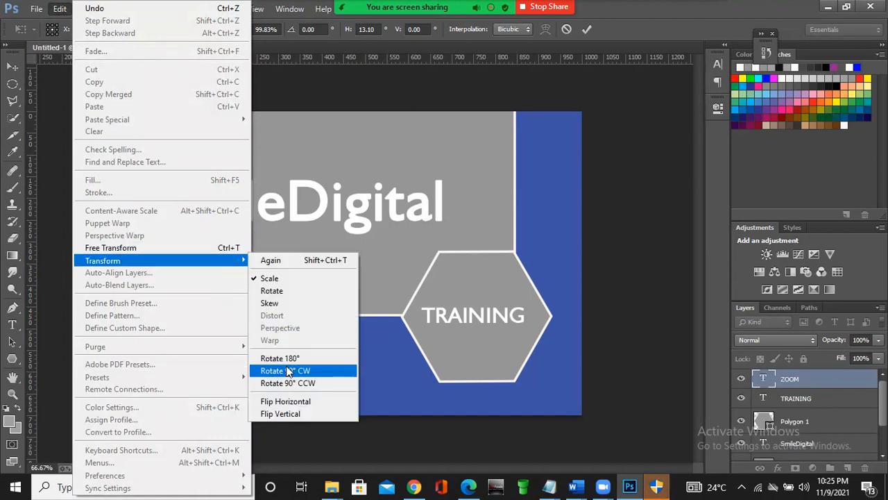
pyautogui.click(292, 278)
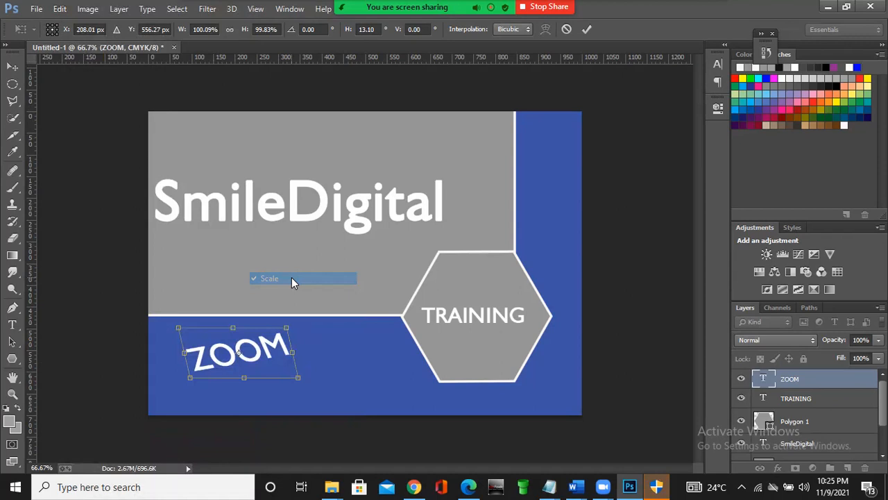
pyautogui.press('Return')
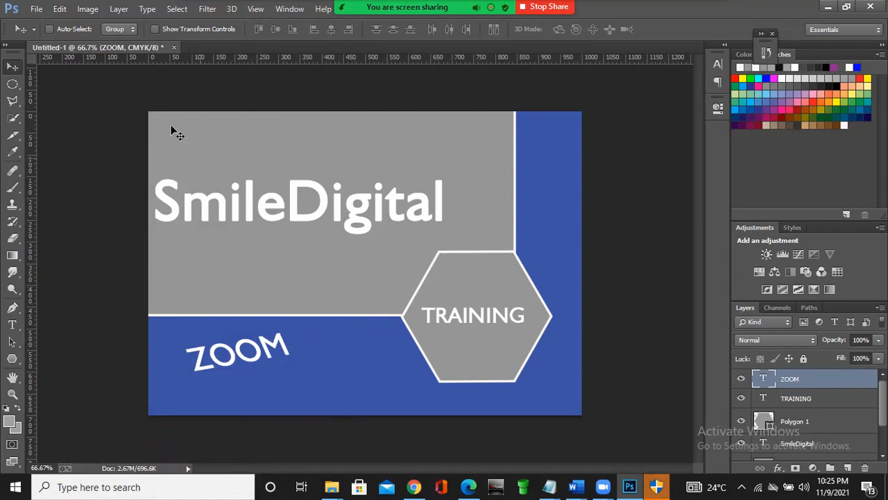
# - Review the Save for Web file formats for the design, choose PNG-24, and leave the export without saving
pyautogui.click(32, 9)
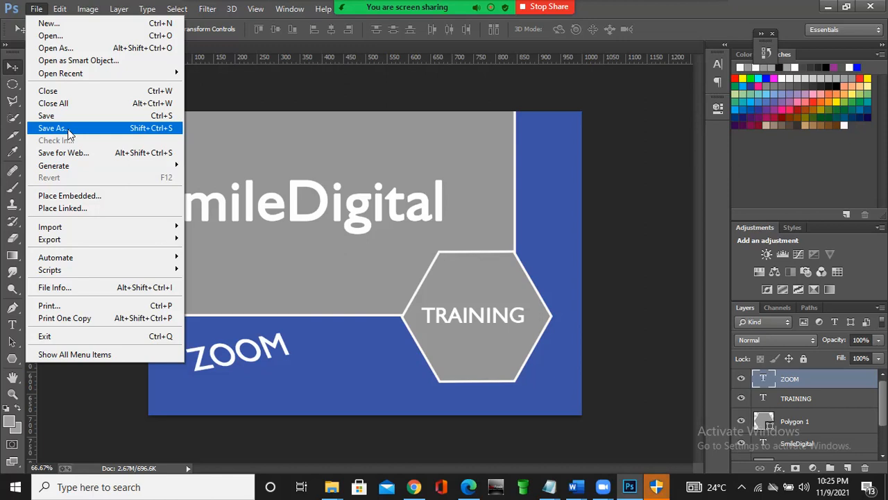
pyautogui.click(84, 150)
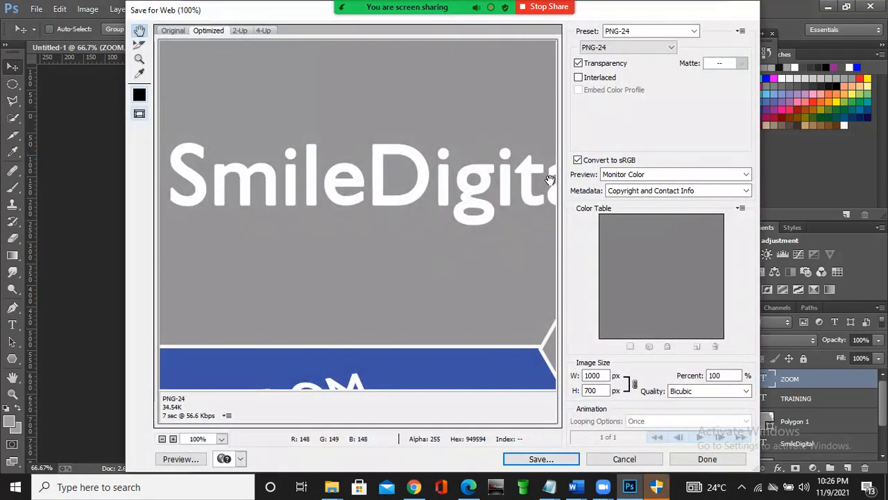
pyautogui.click(671, 48)
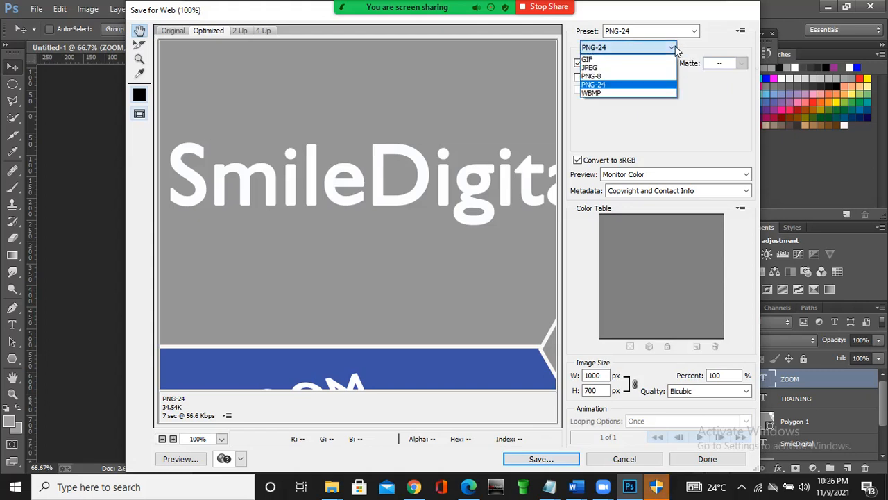
pyautogui.click(597, 86)
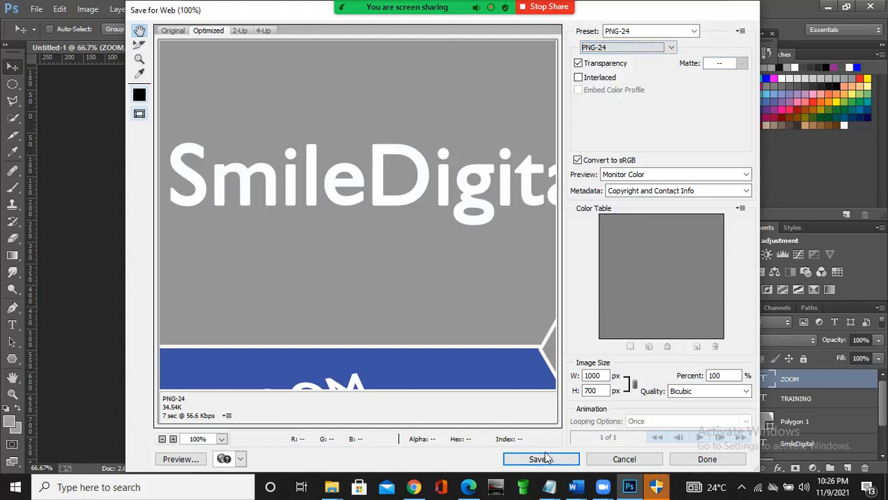
pyautogui.click(641, 456)
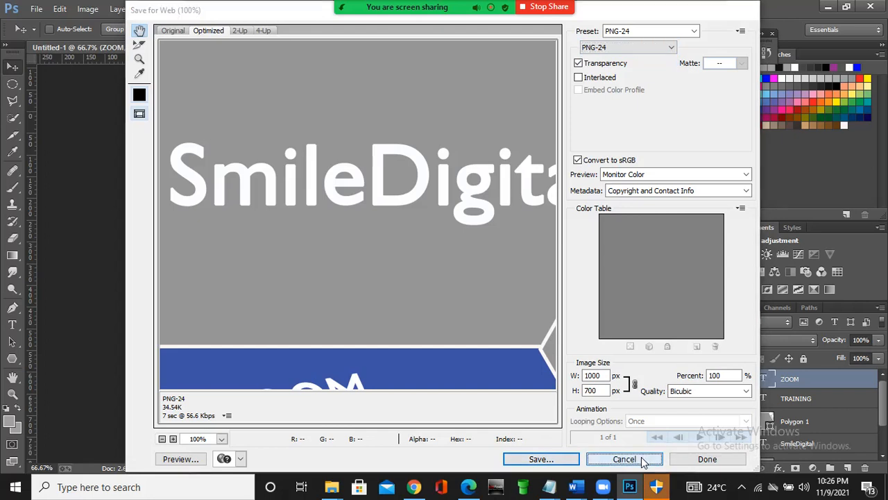